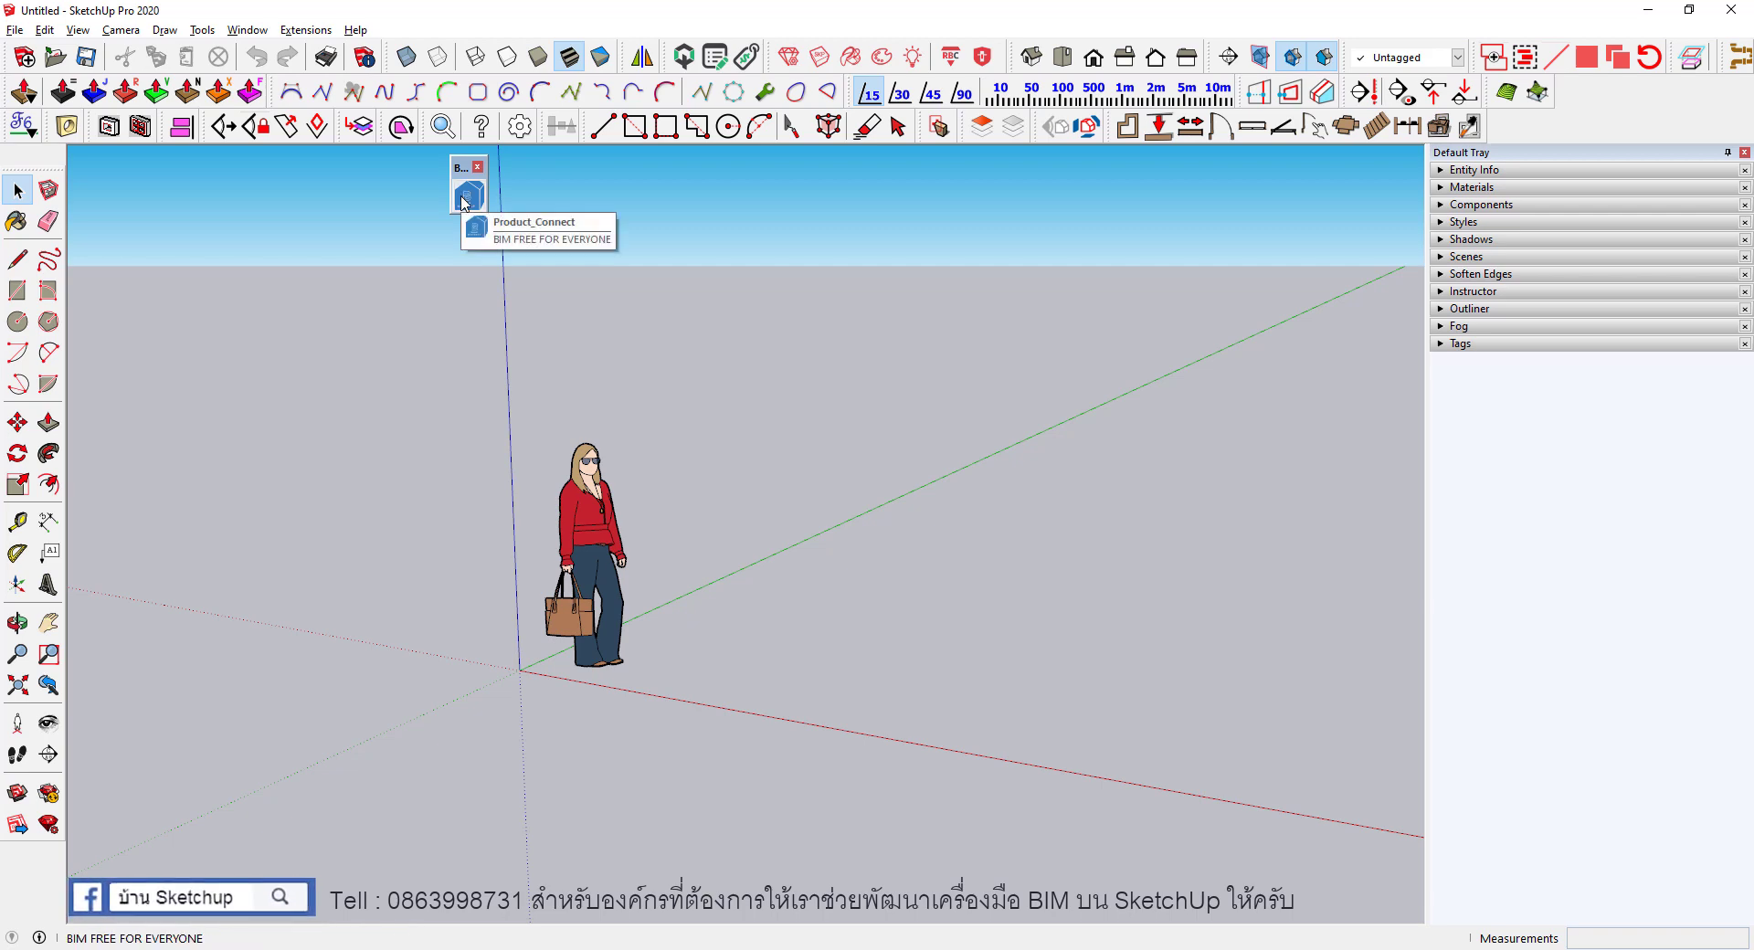
Log in to Product Connect with the saved credentials and confirm the success message.
{"action": "left_click", "coordinate": [465, 200]}
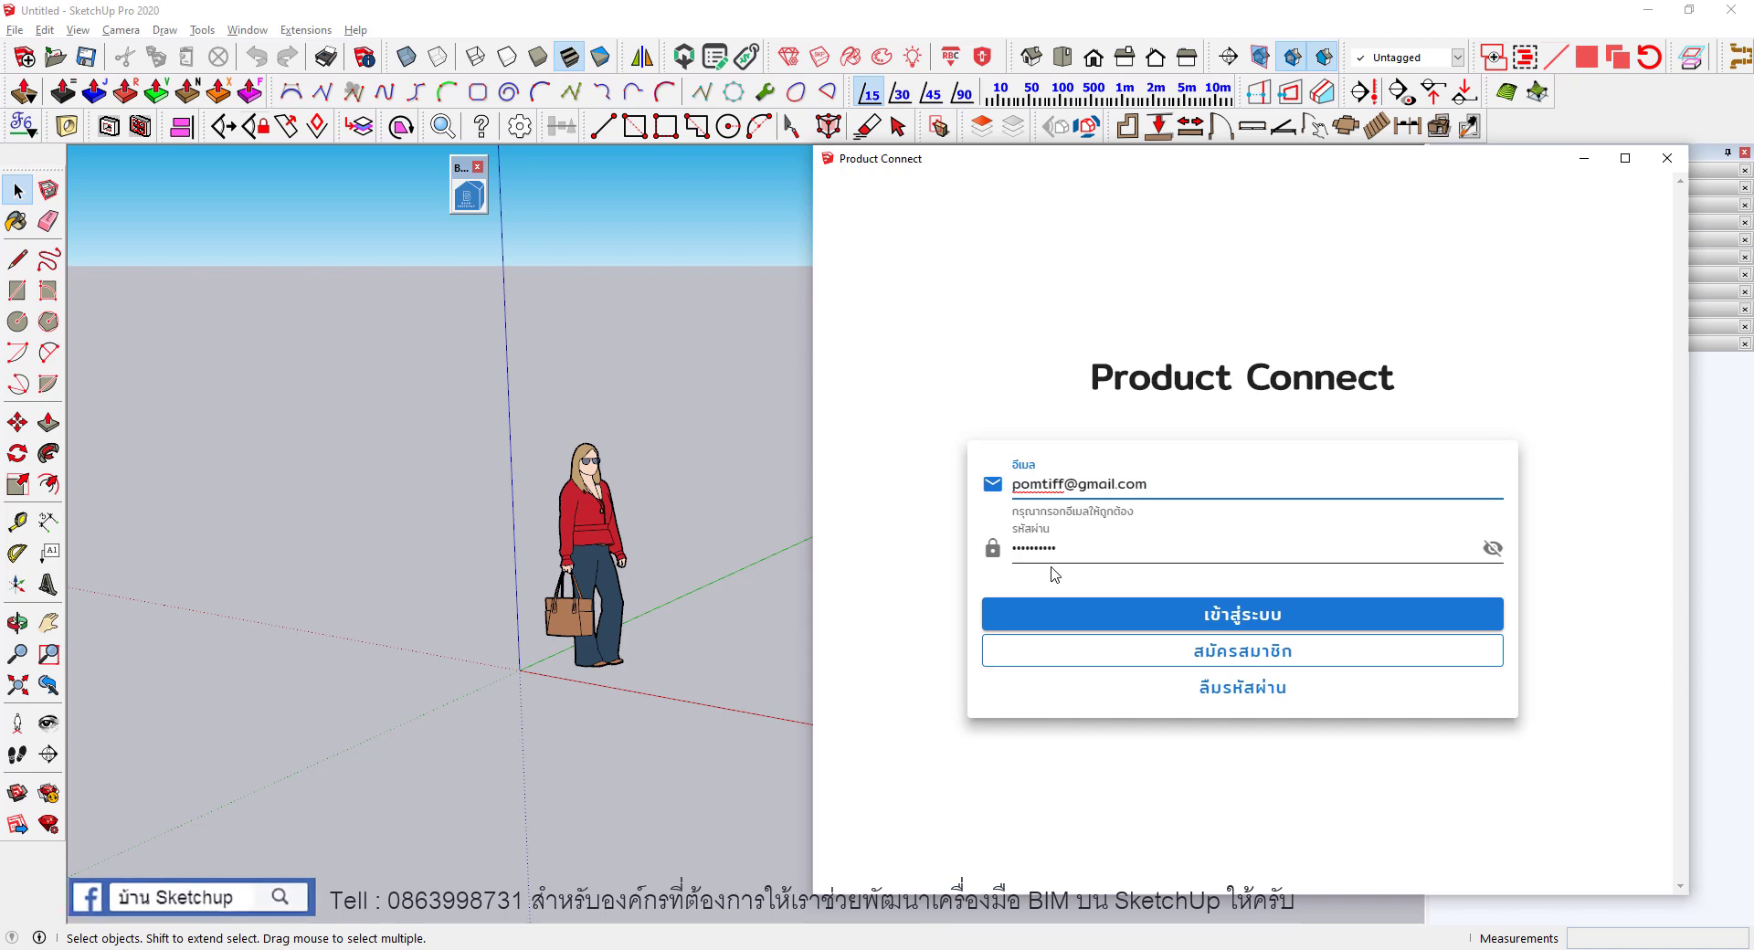
{"action": "left_click", "coordinate": [1227, 621]}
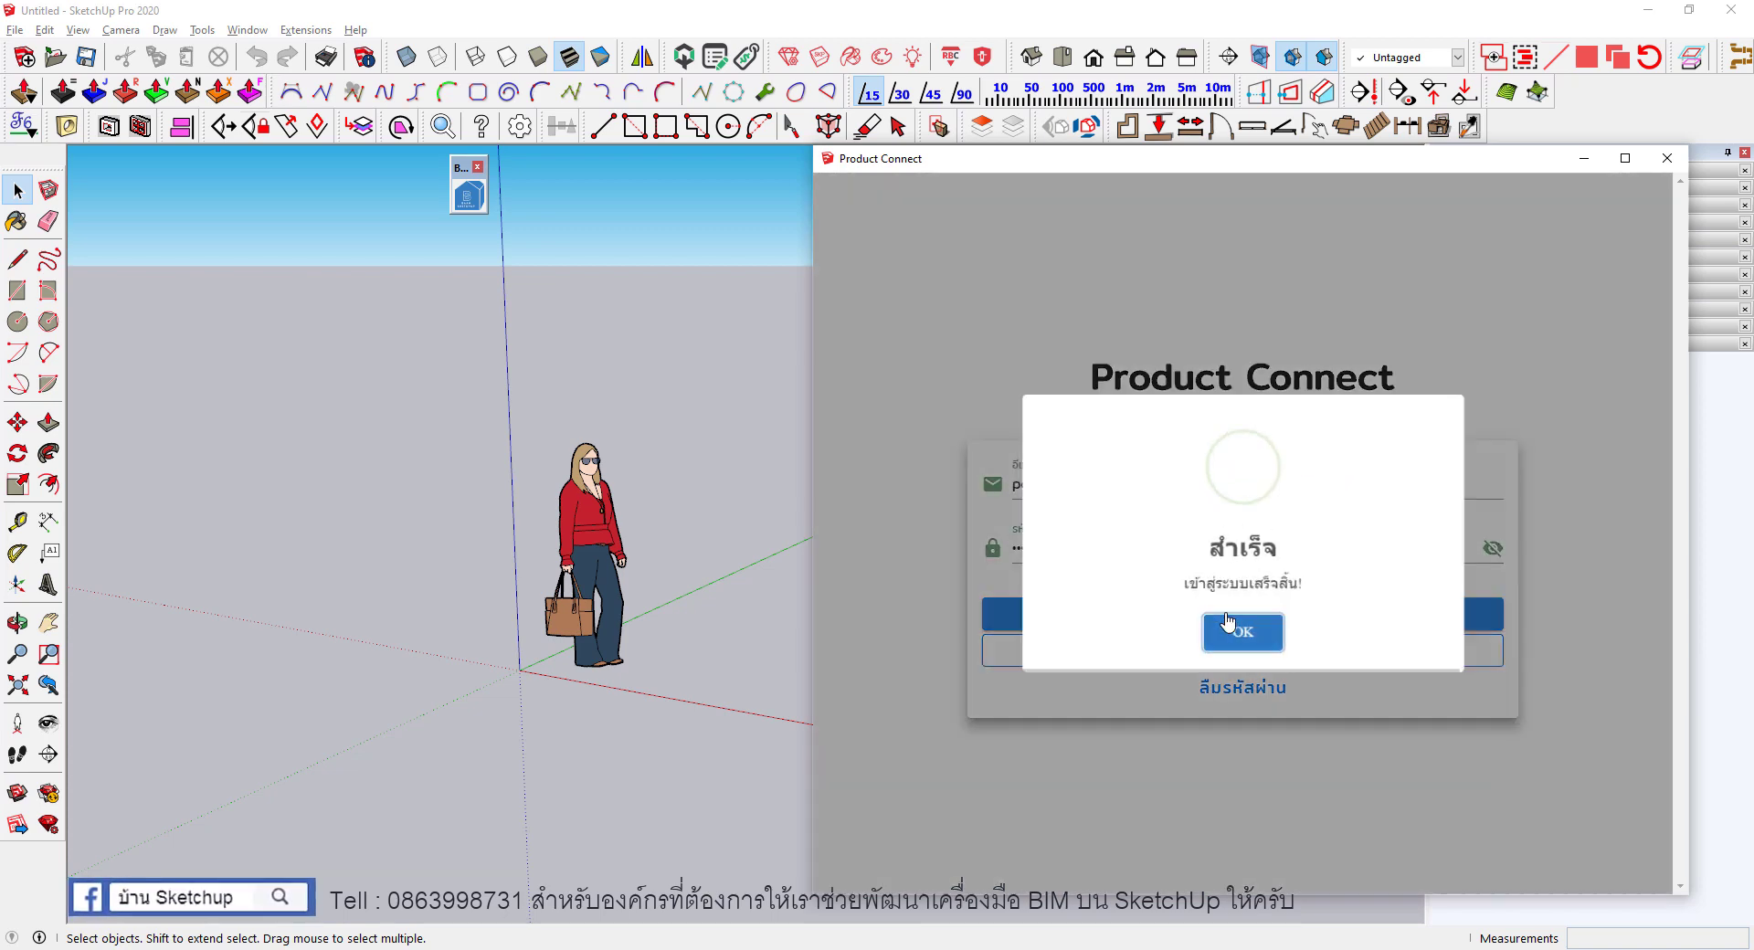
{"action": "left_click", "coordinate": [1241, 637]}
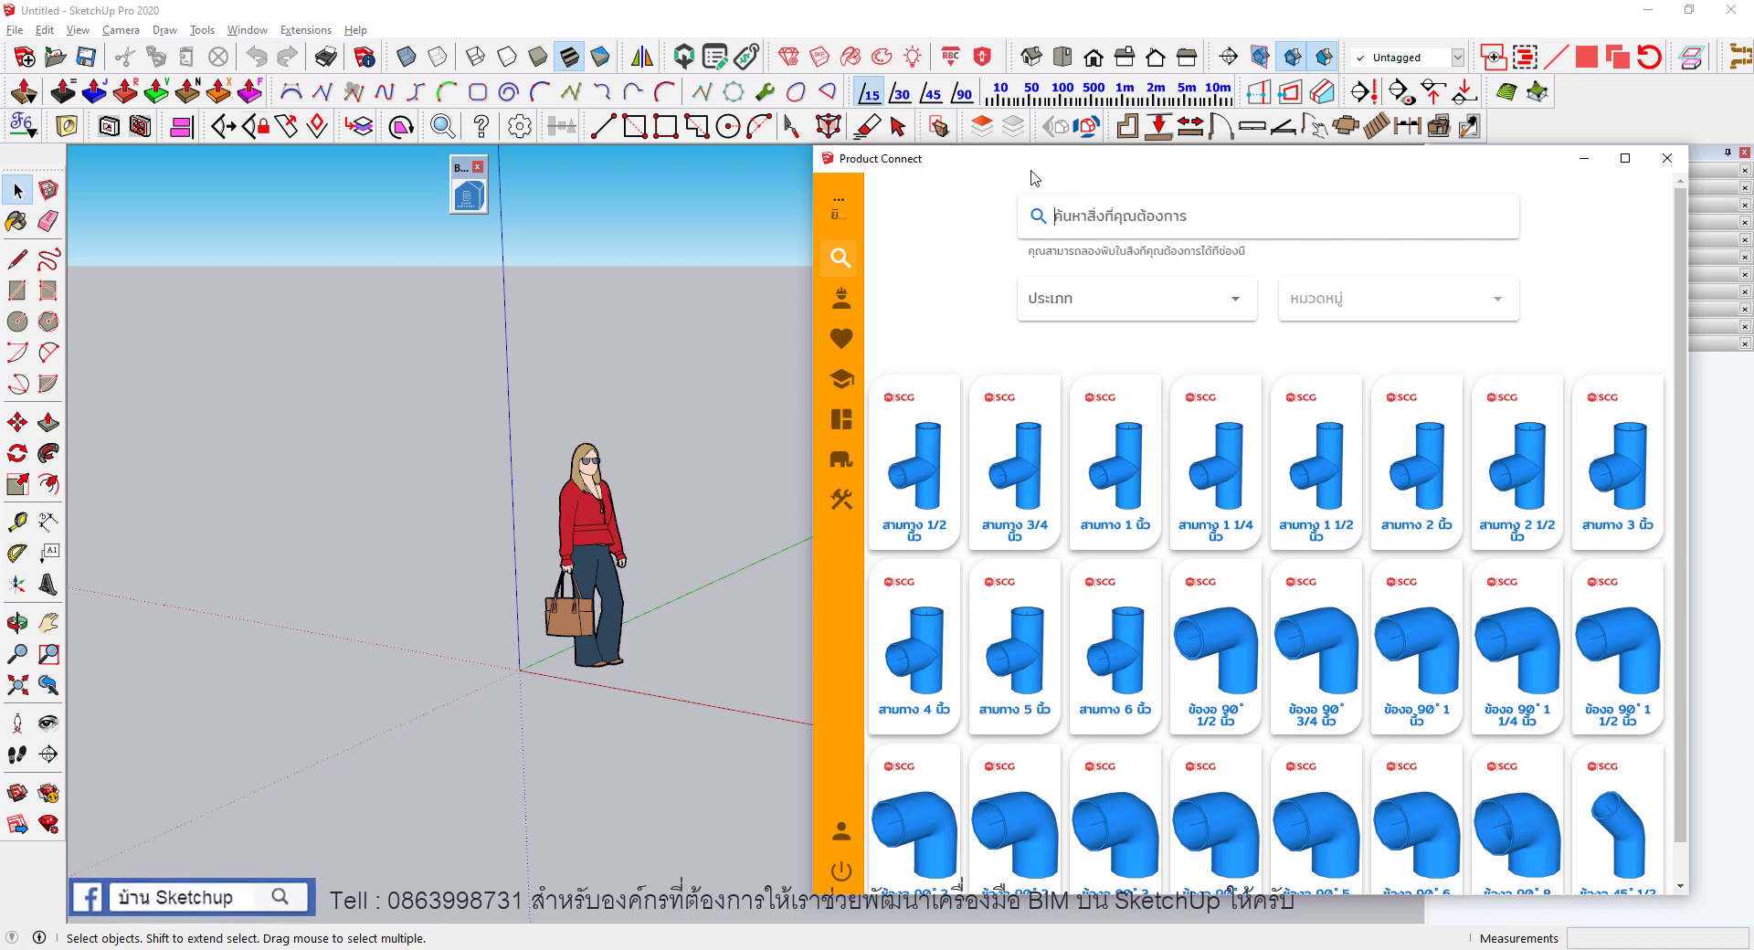
Snap the Product Connect window to the right screen half and browse the SCG pipe fittings.
{"action": "left_click_drag", "start_coordinate": [1035, 178], "coordinate": [1753, 256]}
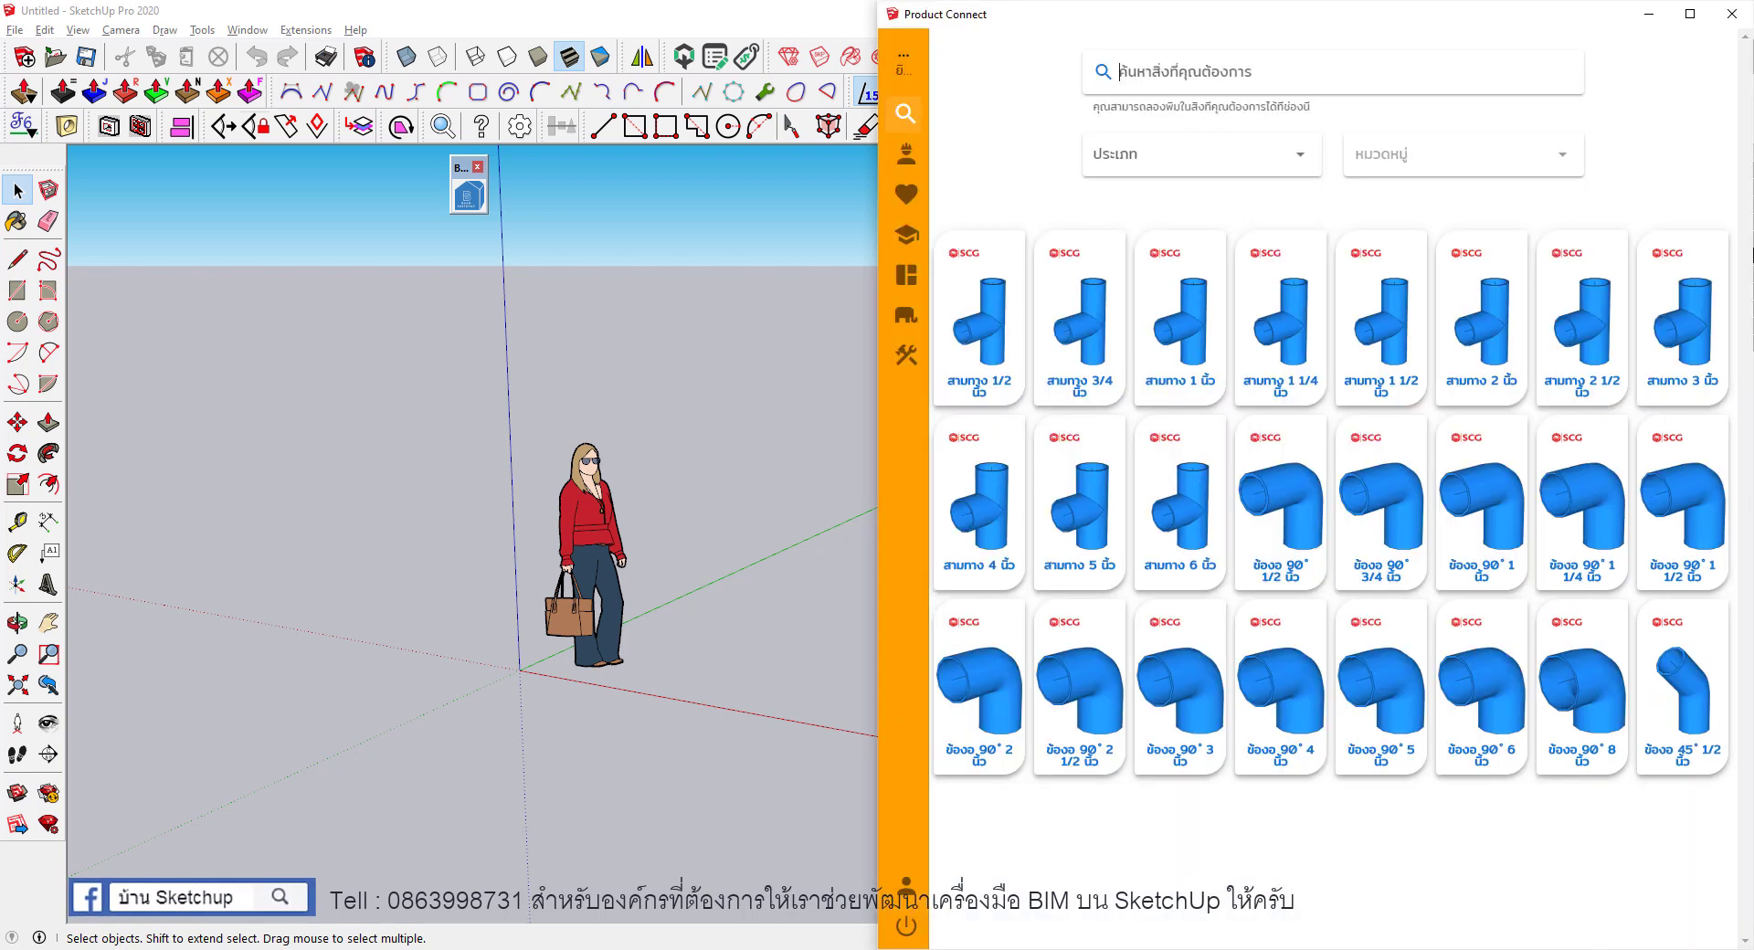
{"action": "scroll", "coordinate": [556, 300], "scroll_direction": "down", "scroll_amount": 2}
{"action": "scroll", "coordinate": [555, 300], "scroll_direction": "down", "scroll_amount": 2}
{"action": "scroll", "coordinate": [555, 300], "scroll_direction": "down", "scroll_amount": 3}
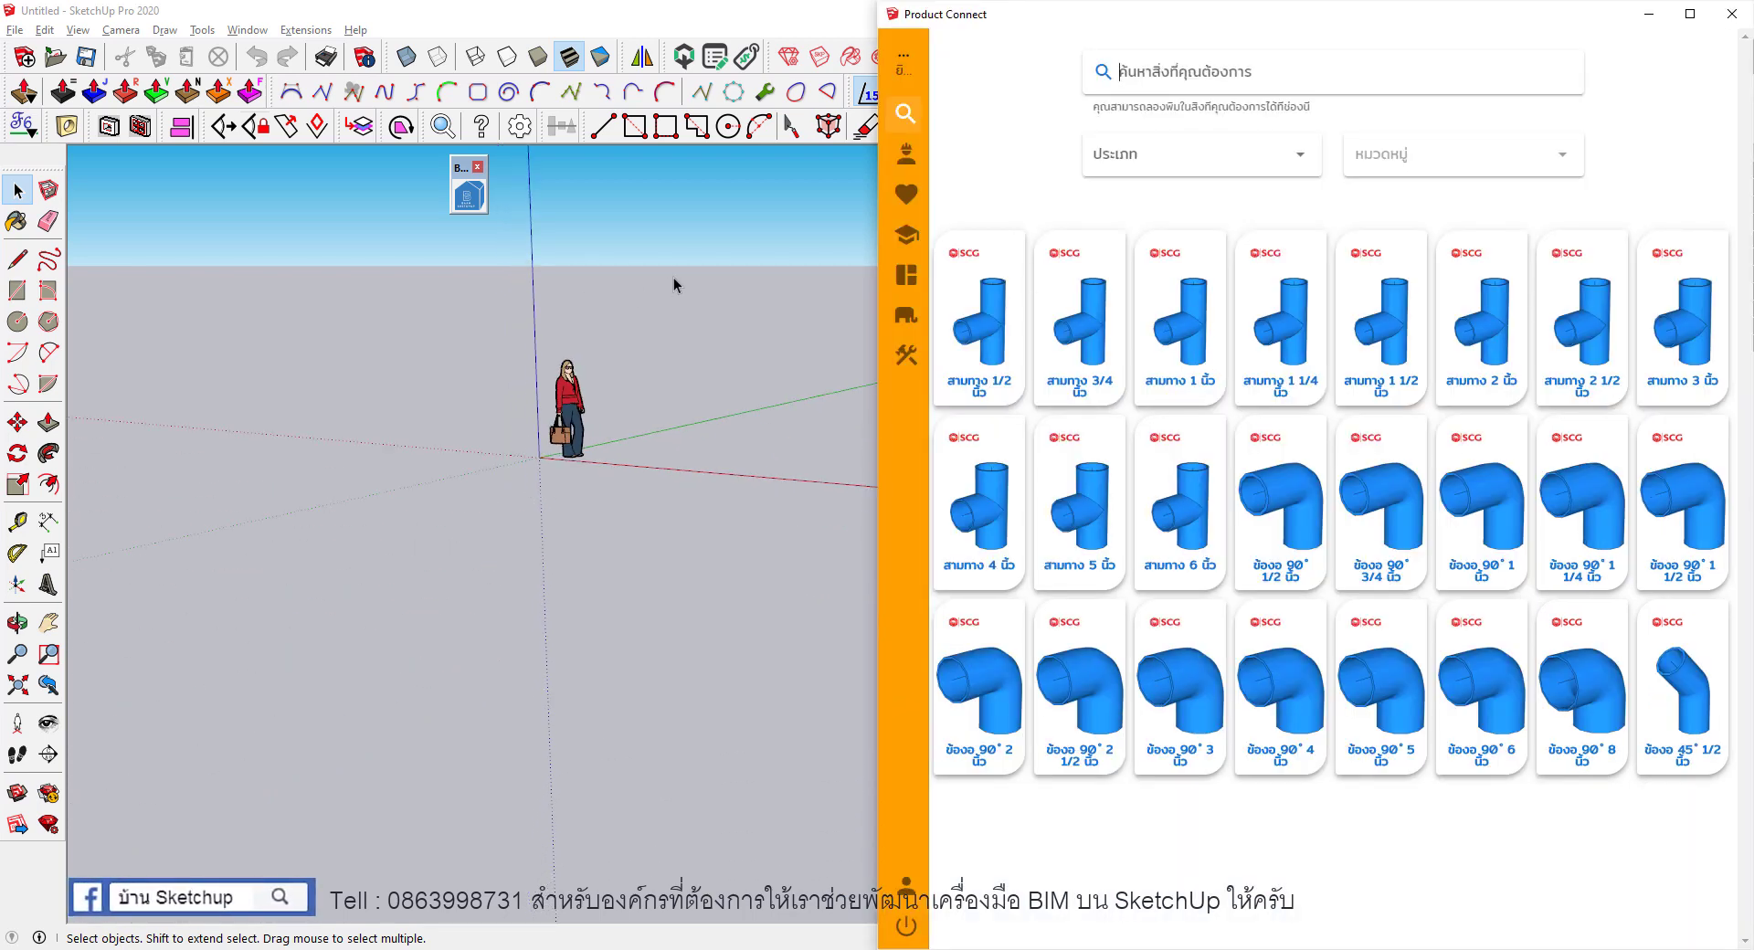
{"action": "scroll", "coordinate": [677, 274], "scroll_direction": "up", "scroll_amount": 4}
{"action": "scroll", "coordinate": [678, 270], "scroll_direction": "up", "scroll_amount": 2}
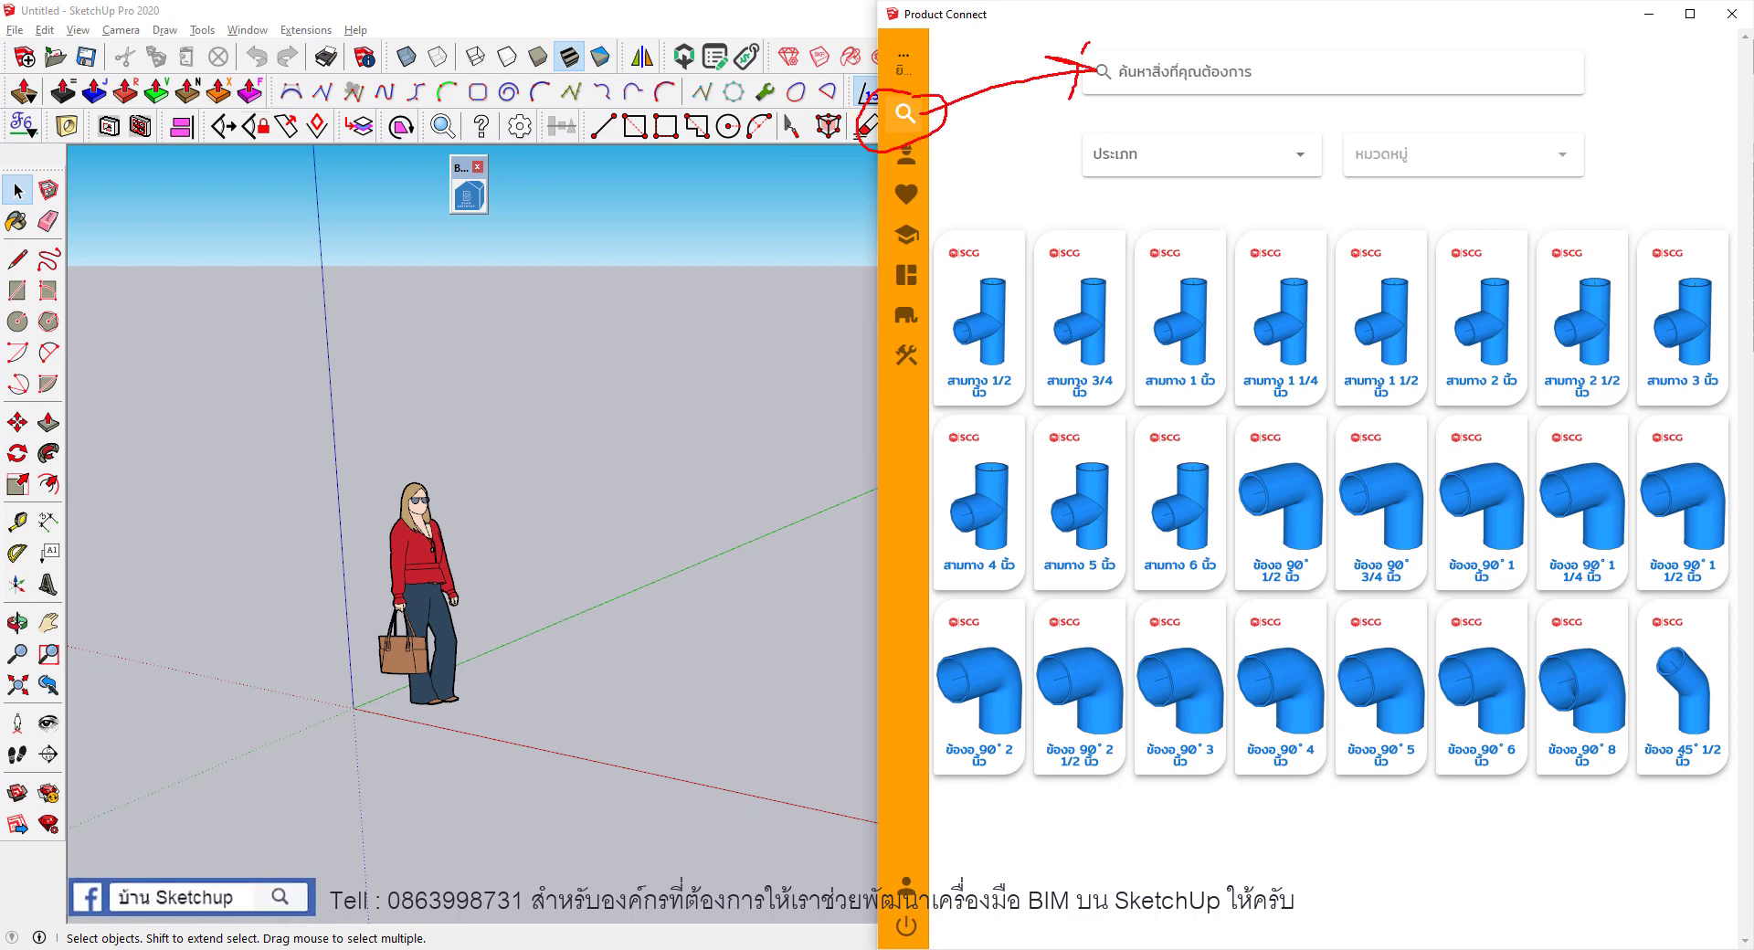
{"action": "left_click_drag", "start_coordinate": [1217, 111], "coordinate": [1535, 107]}
{"action": "left_click_drag", "start_coordinate": [1486, 41], "coordinate": [1099, 44]}
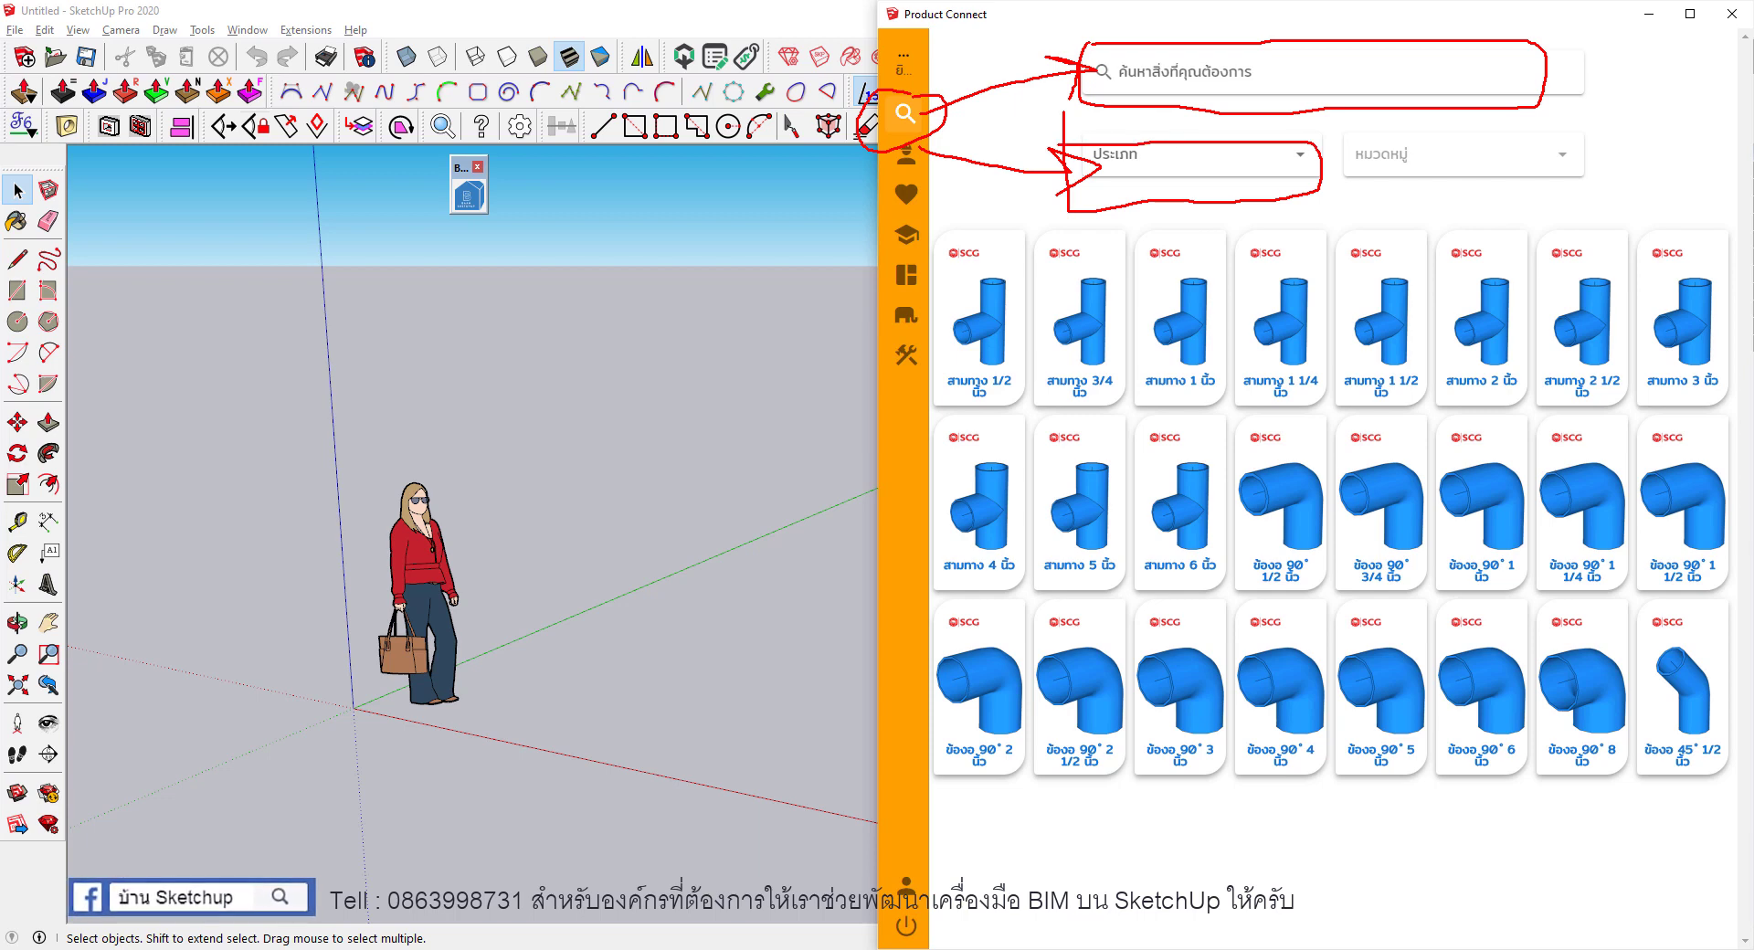
Filter the Product Connect catalogue to Bedroom products in the Wardrobe category.
{"action": "key", "text": "Escape"}
{"action": "left_click", "coordinate": [1188, 153]}
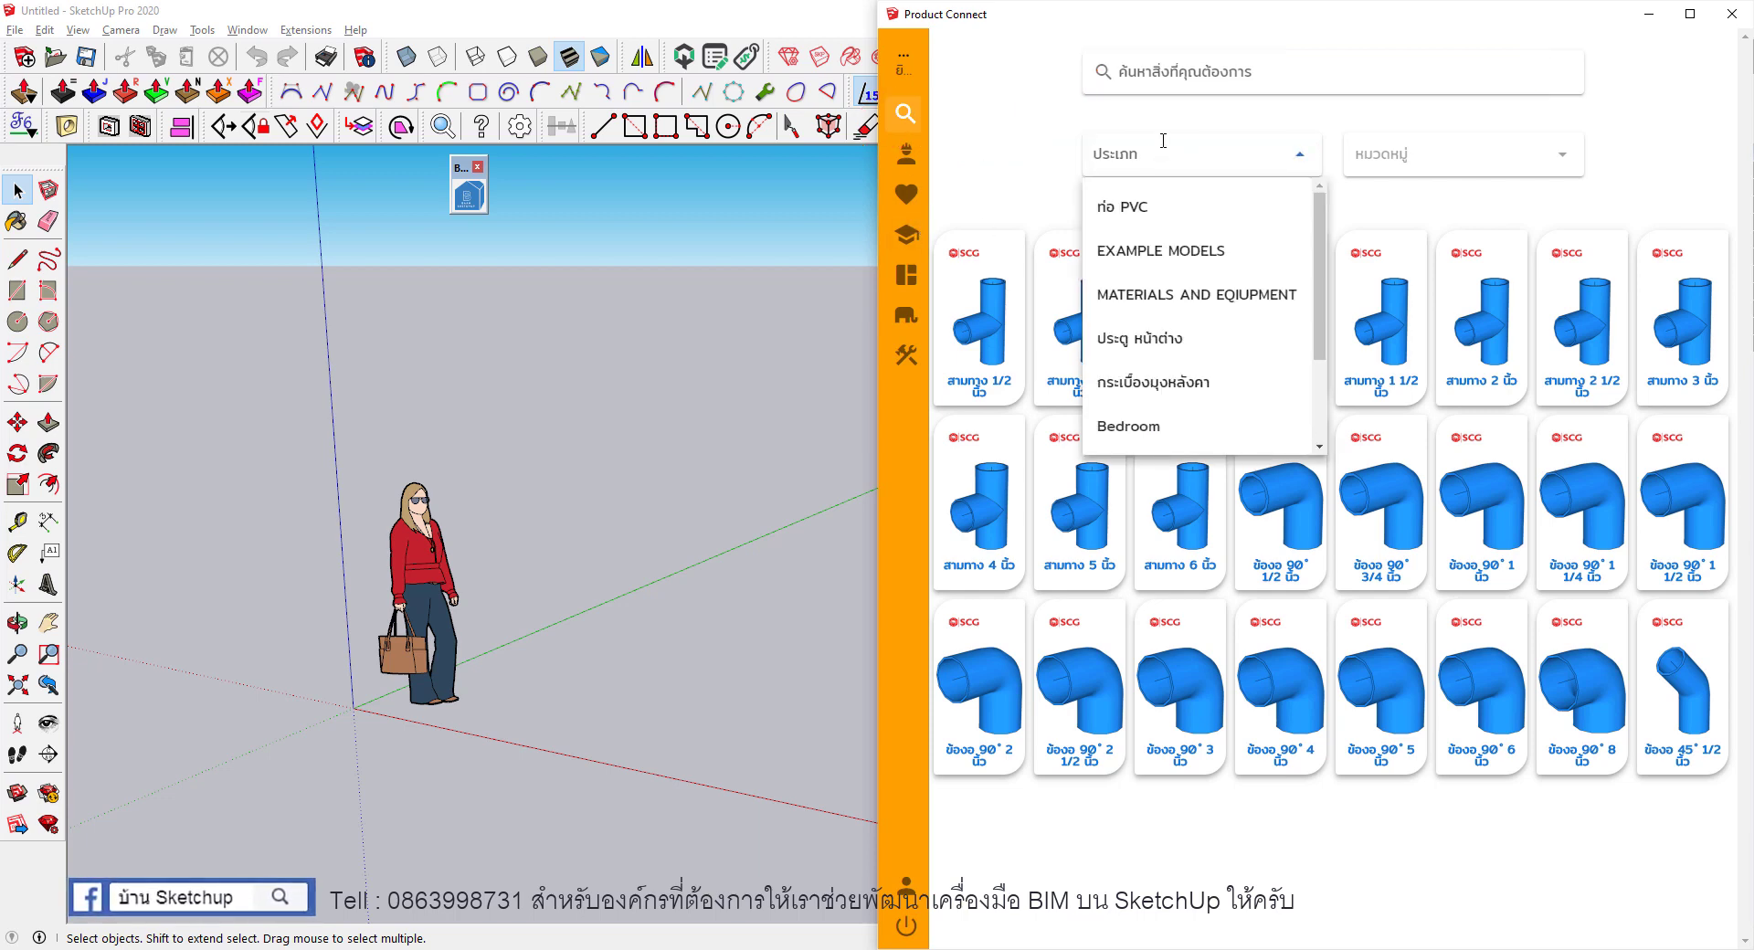
{"action": "scroll", "coordinate": [1182, 245], "scroll_direction": "down", "scroll_amount": 2}
{"action": "scroll", "coordinate": [1184, 250], "scroll_direction": "down", "scroll_amount": 1}
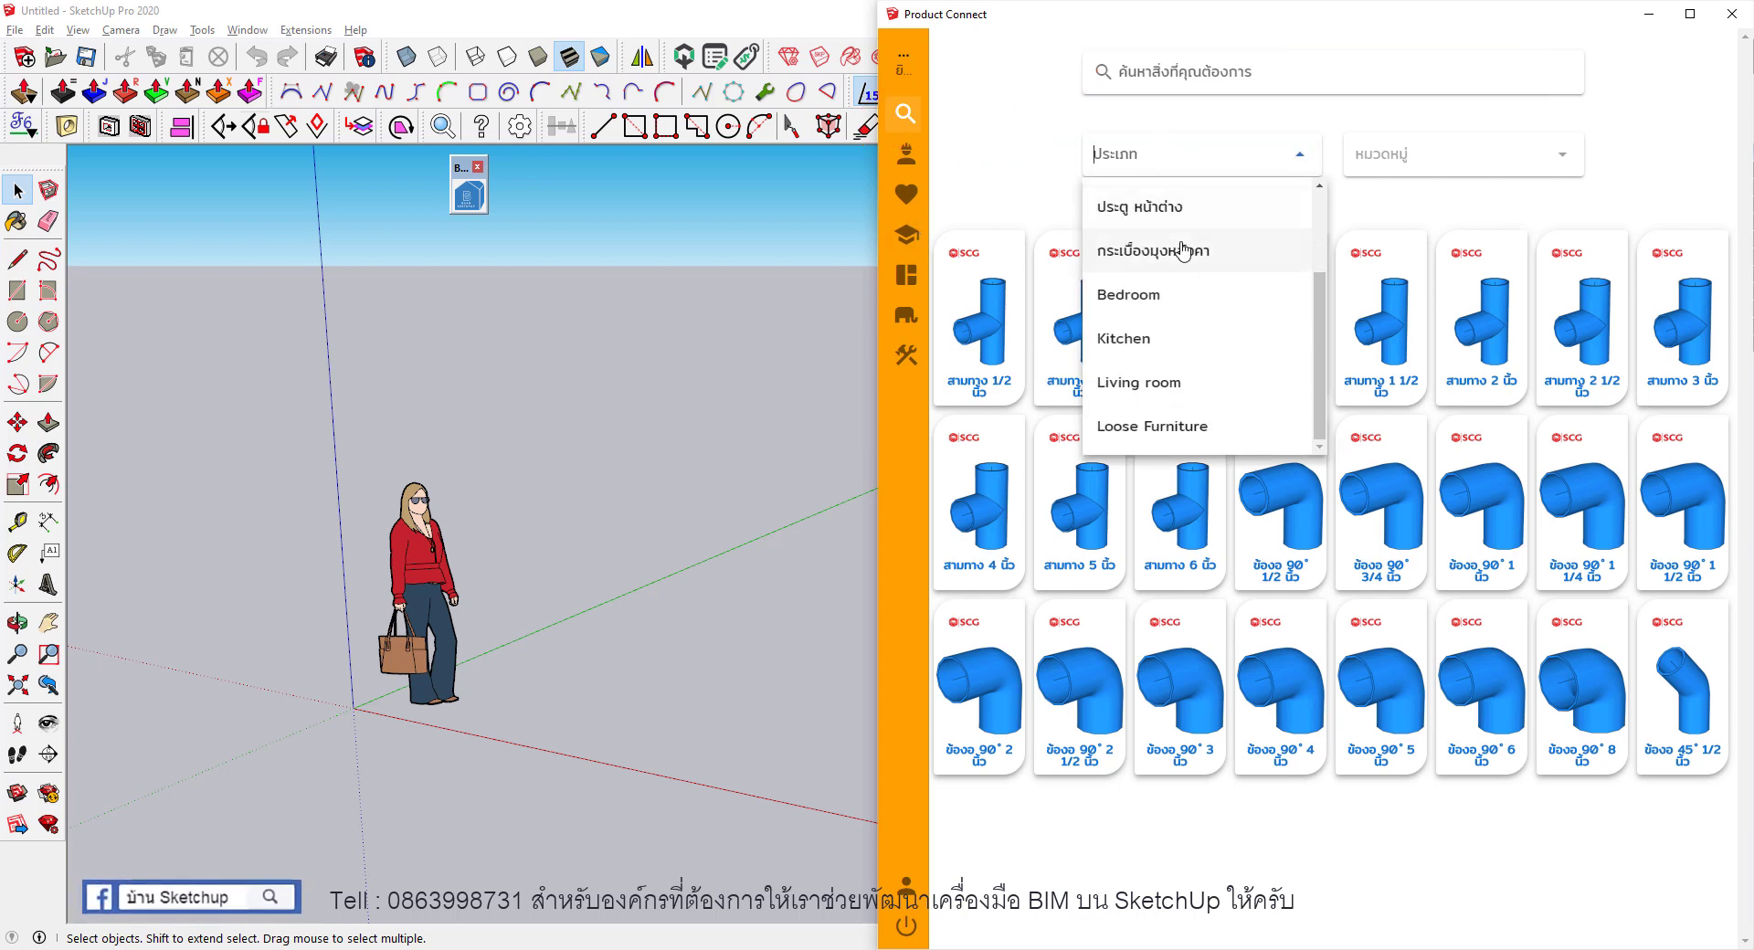
{"action": "left_click", "coordinate": [1170, 292]}
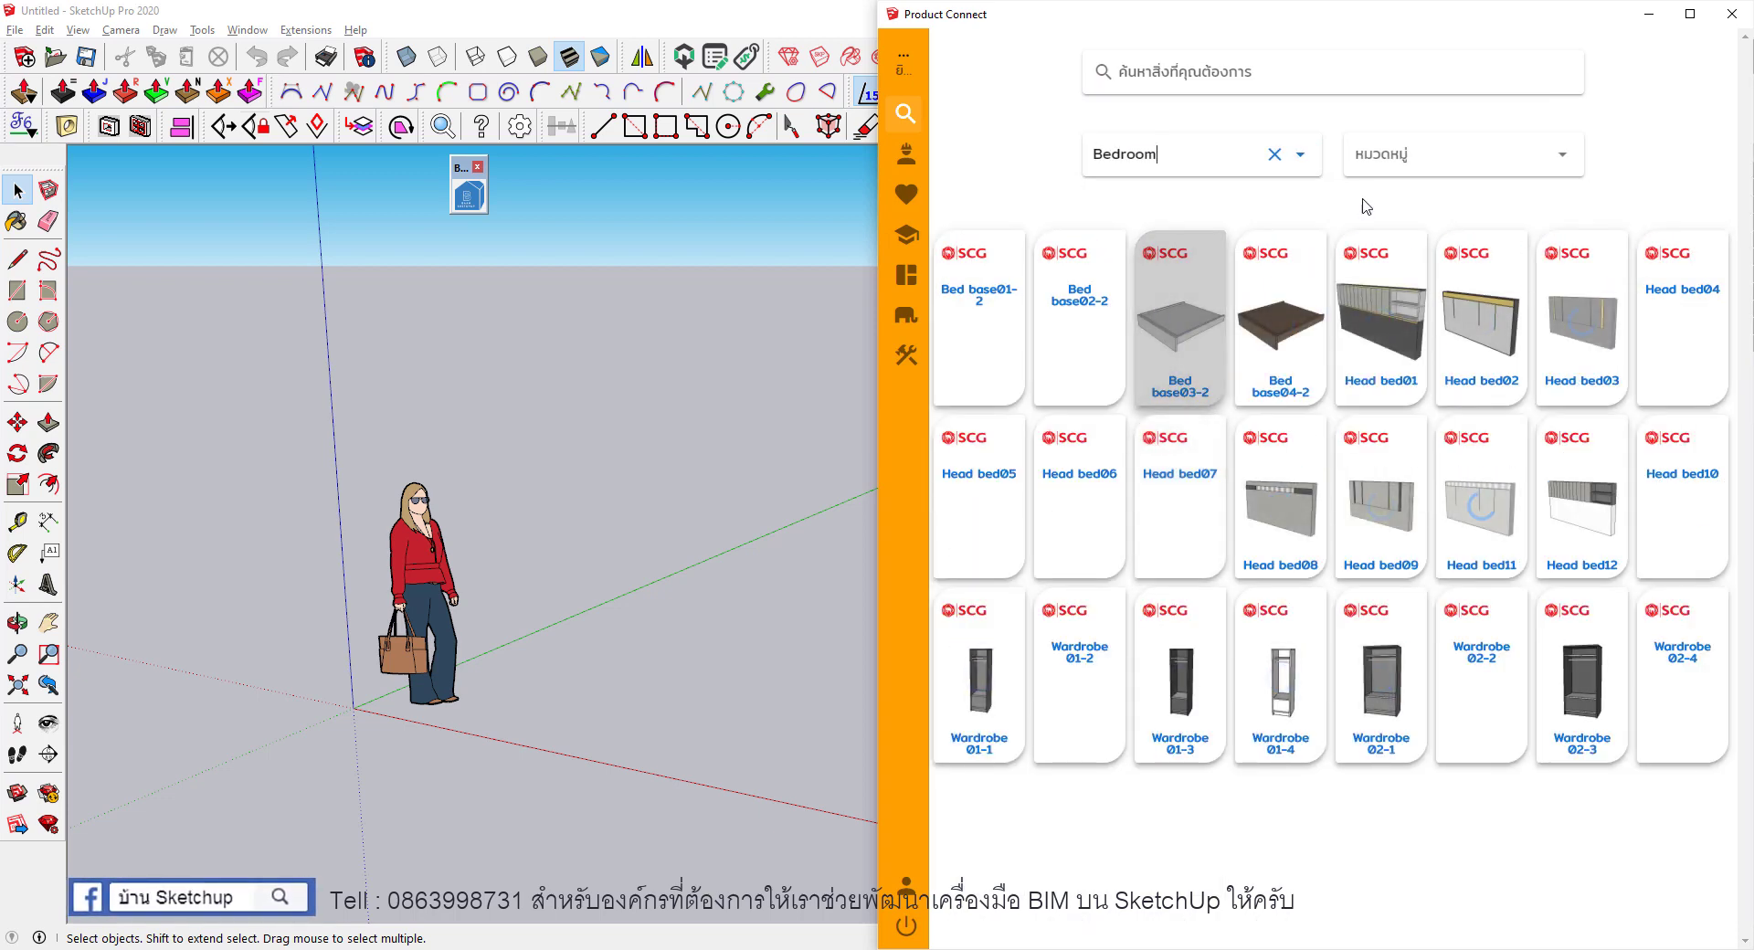
{"action": "left_click", "coordinate": [1374, 155]}
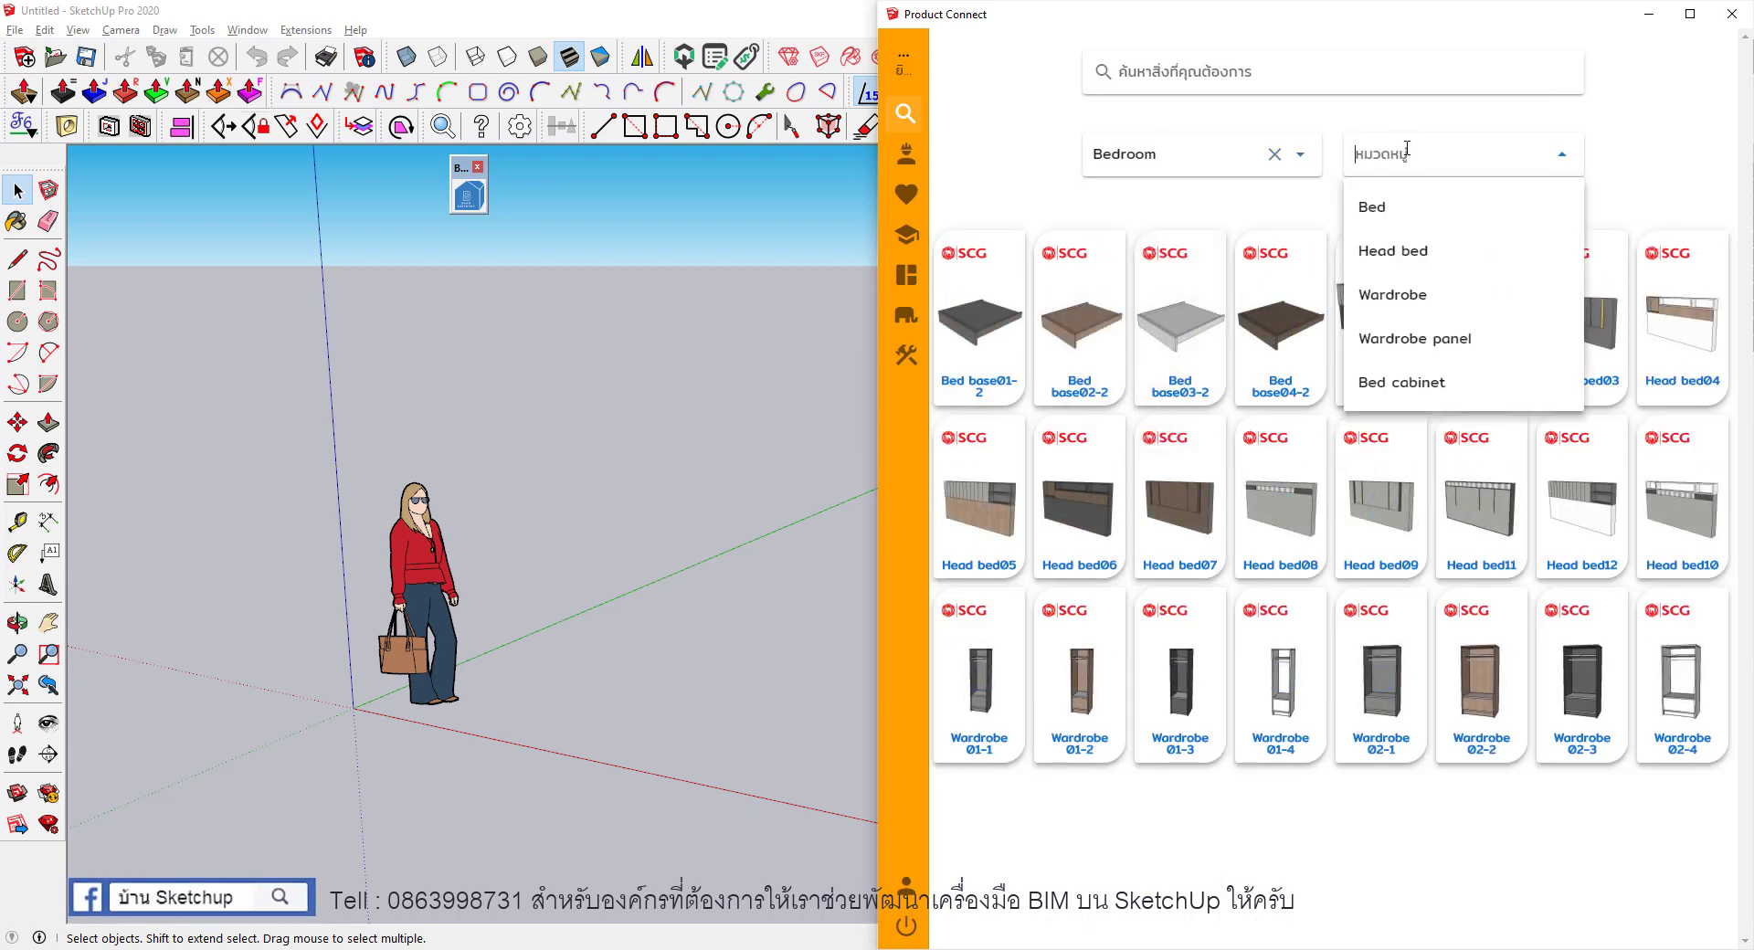
{"action": "left_click", "coordinate": [1395, 217]}
{"action": "scroll", "coordinate": [645, 461], "scroll_direction": "down", "scroll_amount": 2}
{"action": "scroll", "coordinate": [645, 461], "scroll_direction": "down", "scroll_amount": 2}
{"action": "scroll", "coordinate": [644, 461], "scroll_direction": "down", "scroll_amount": 1}
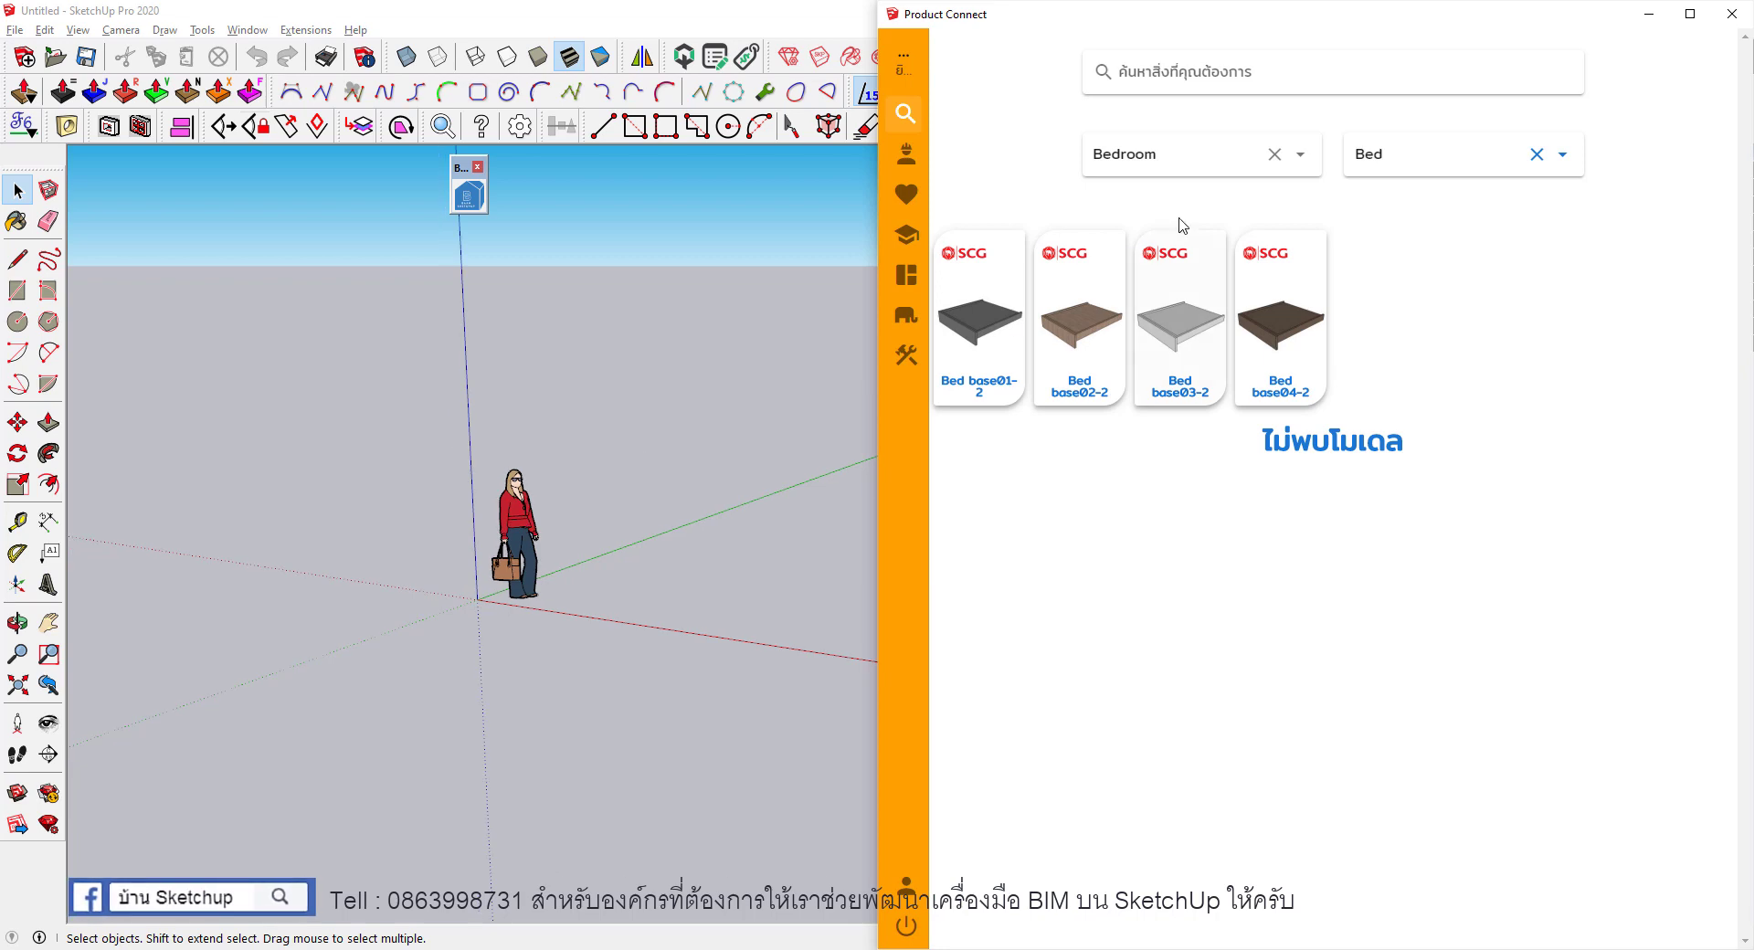
{"action": "left_click", "coordinate": [1424, 161]}
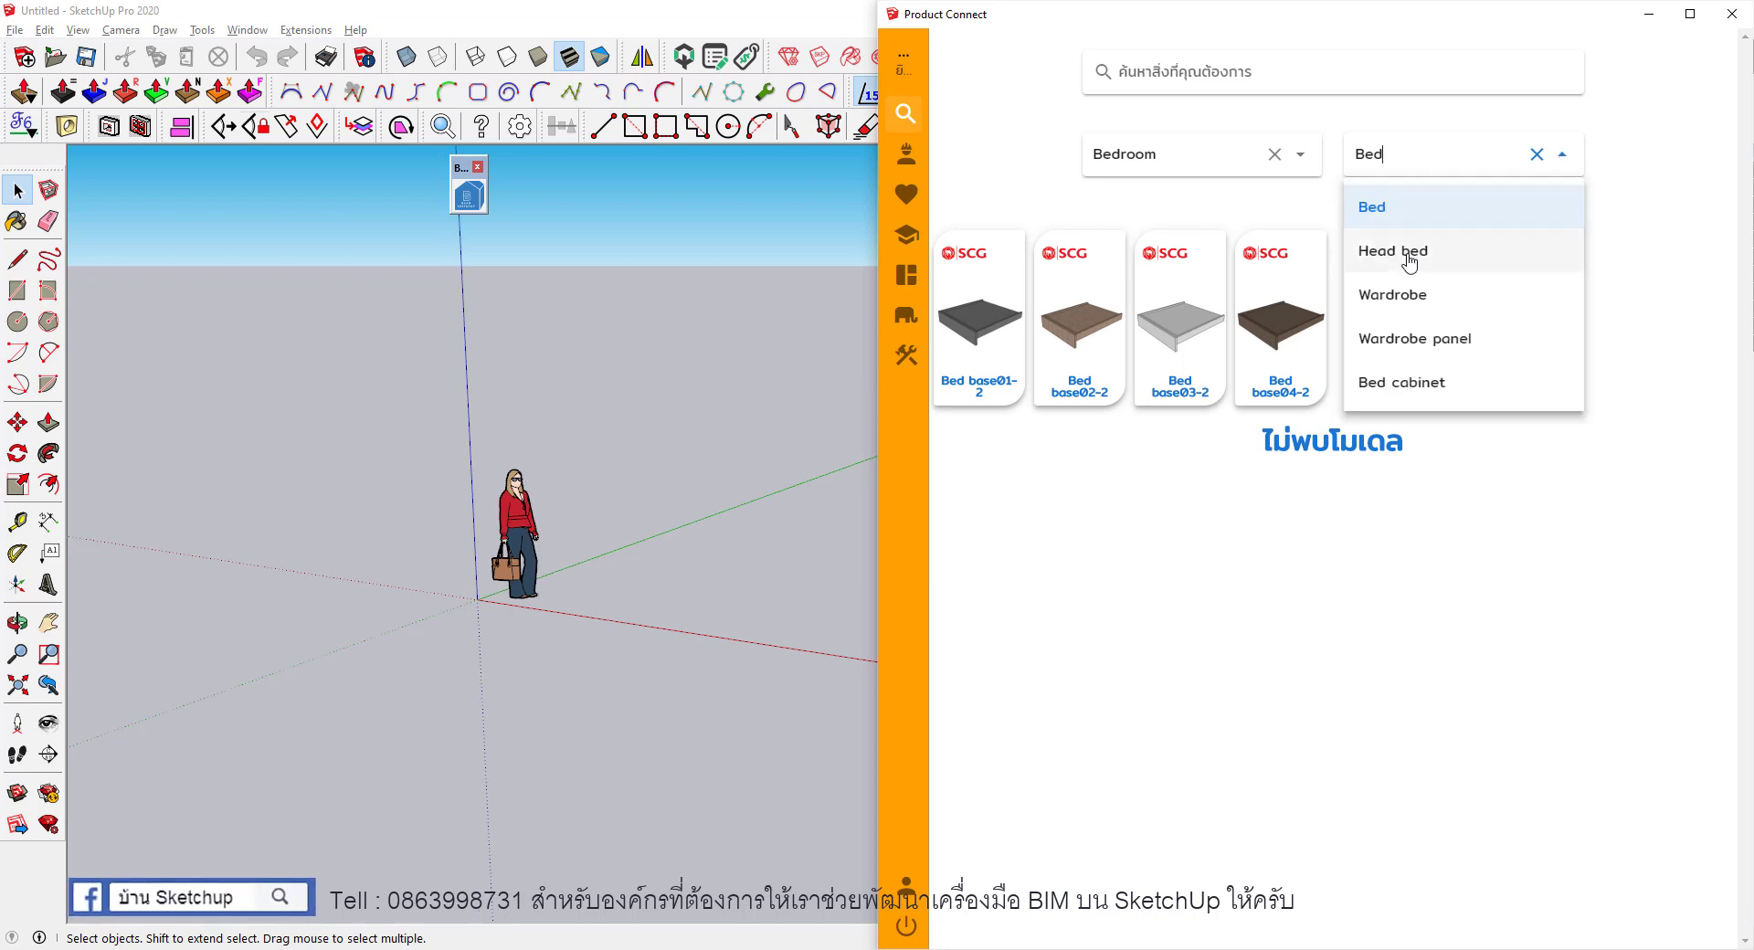
{"action": "left_click", "coordinate": [1410, 296]}
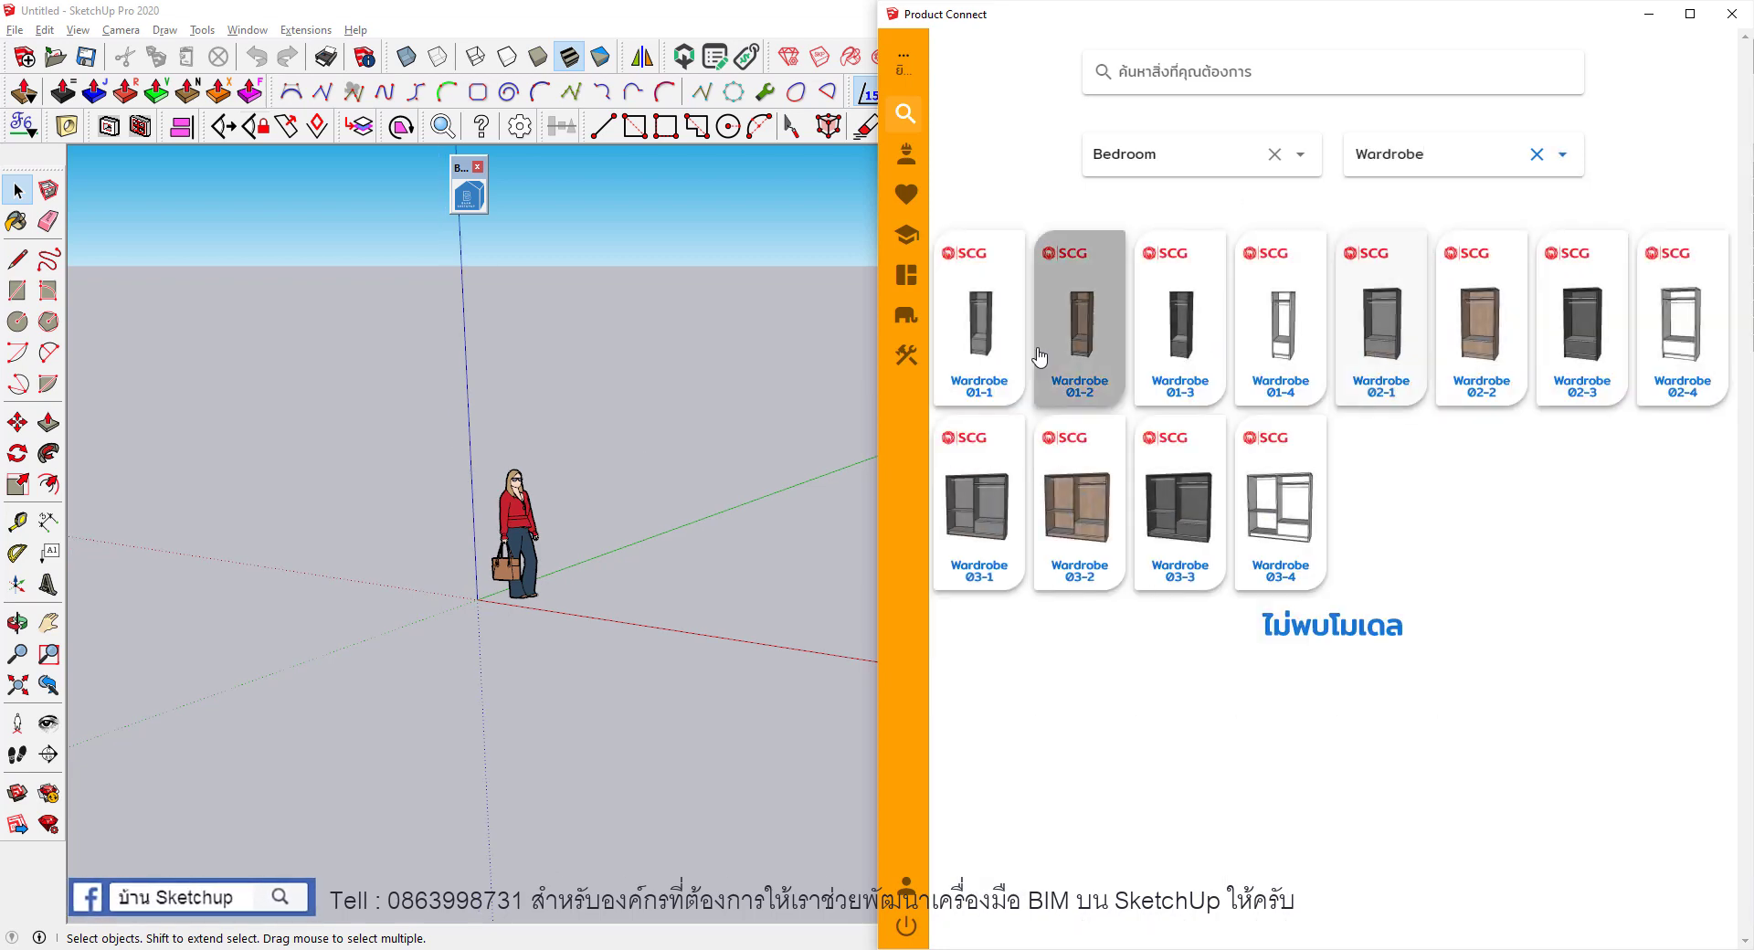
Place Wardrobe 01-1 beside the figure and Wardrobe 03-4 next to it.
{"action": "left_click", "coordinate": [980, 320]}
{"action": "left_click", "coordinate": [640, 589]}
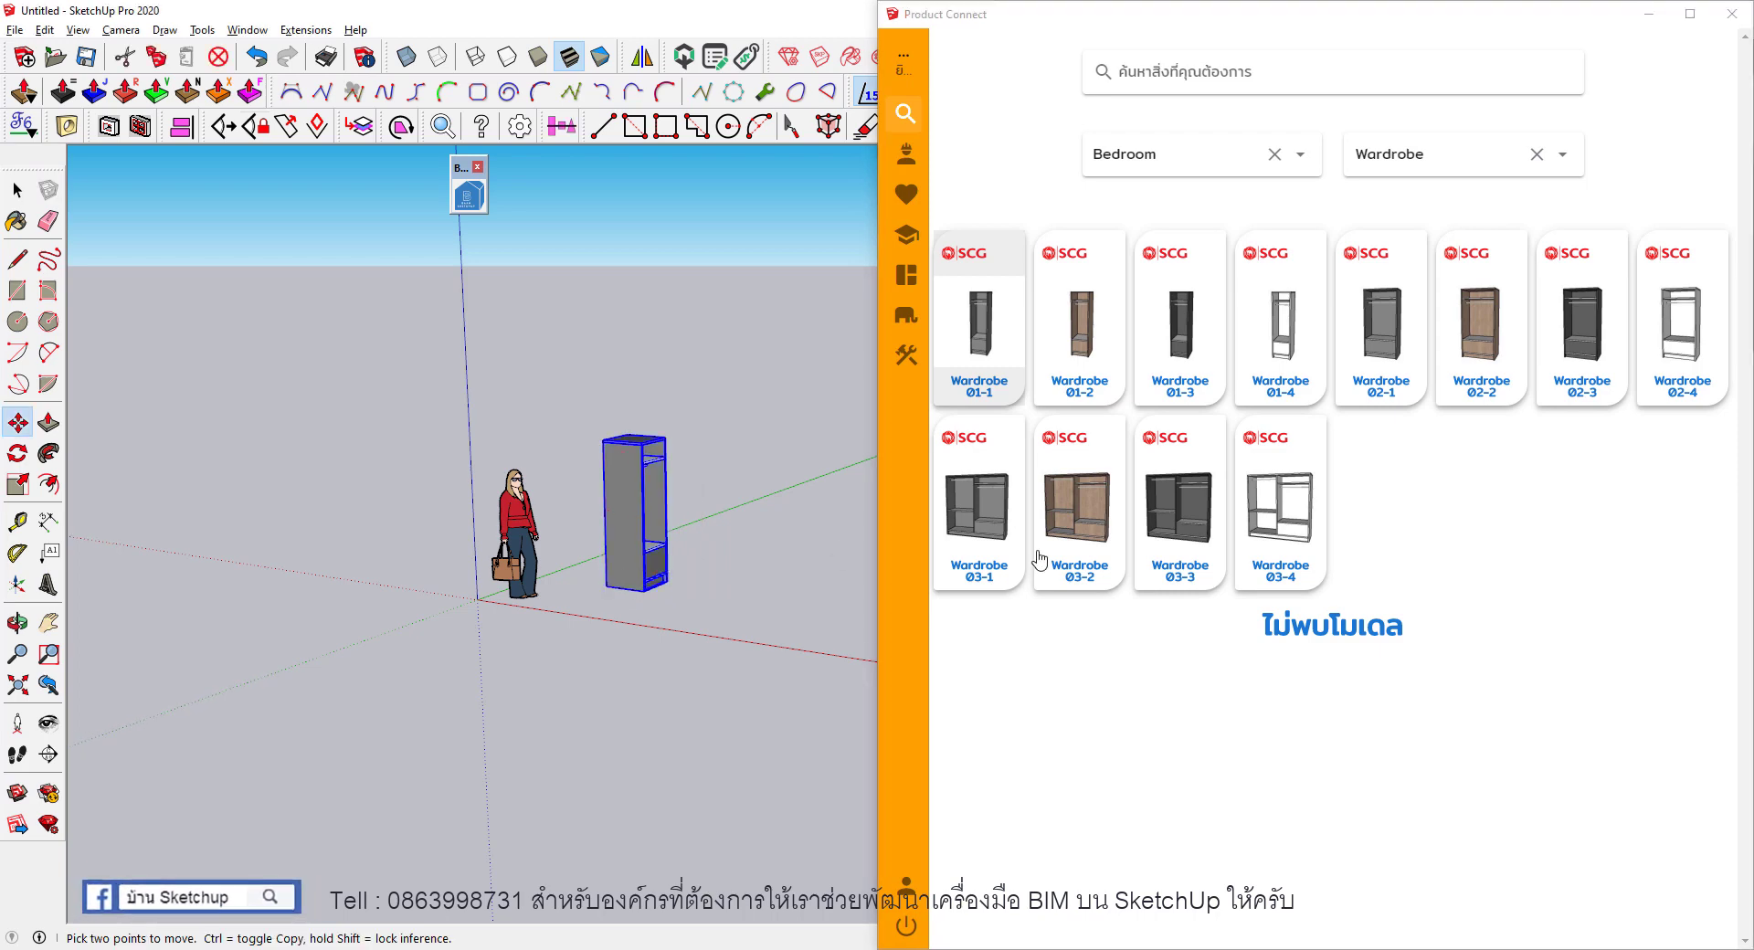
{"action": "left_click", "coordinate": [1285, 528]}
{"action": "left_click", "coordinate": [757, 552]}
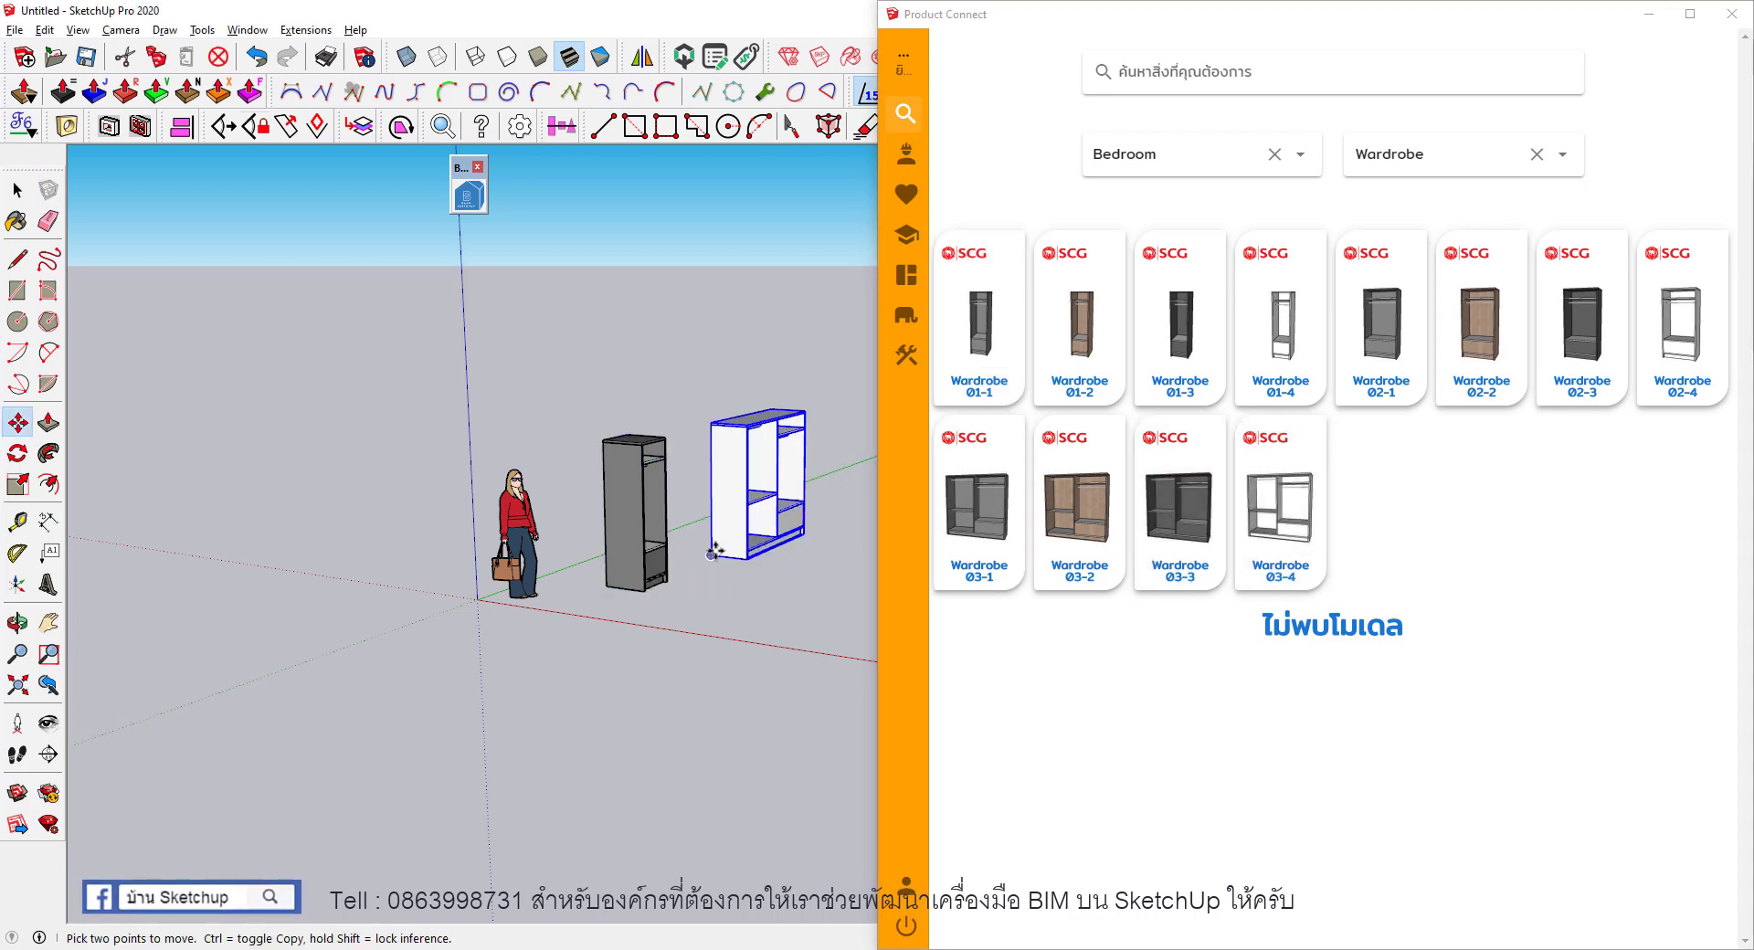
{"action": "left_click", "coordinate": [1213, 170]}
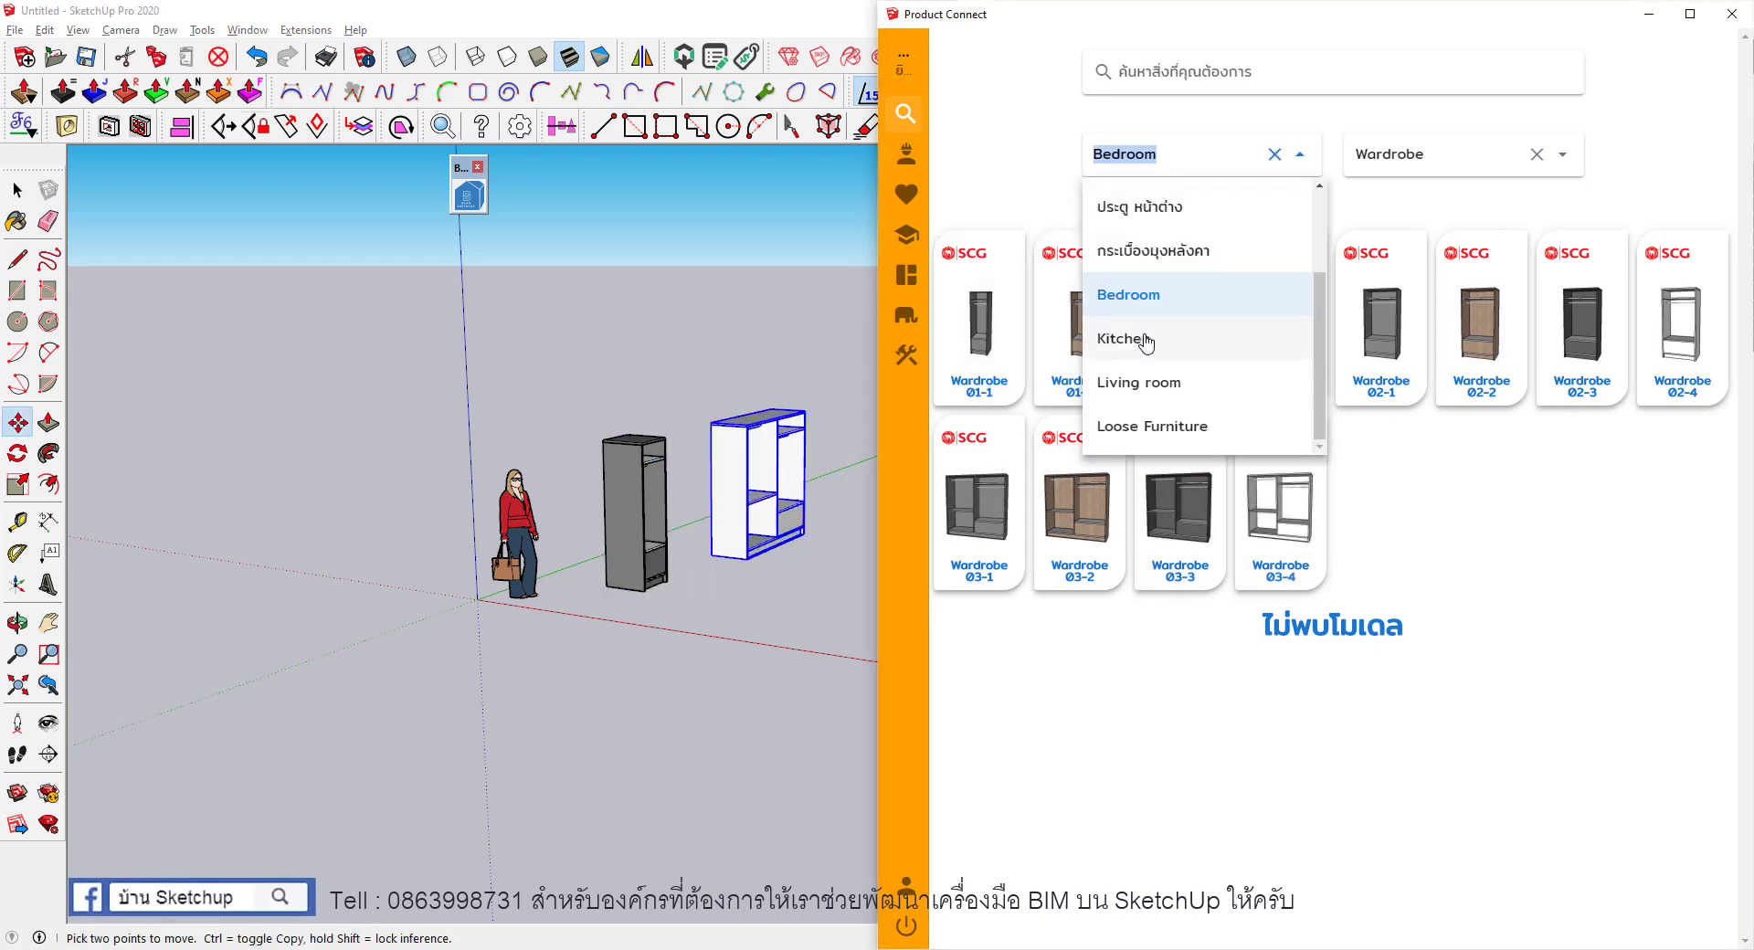
Filter to Living room TV cabinets and place TV cabinet 01-1 in front of the figure.
{"action": "left_click", "coordinate": [1139, 384]}
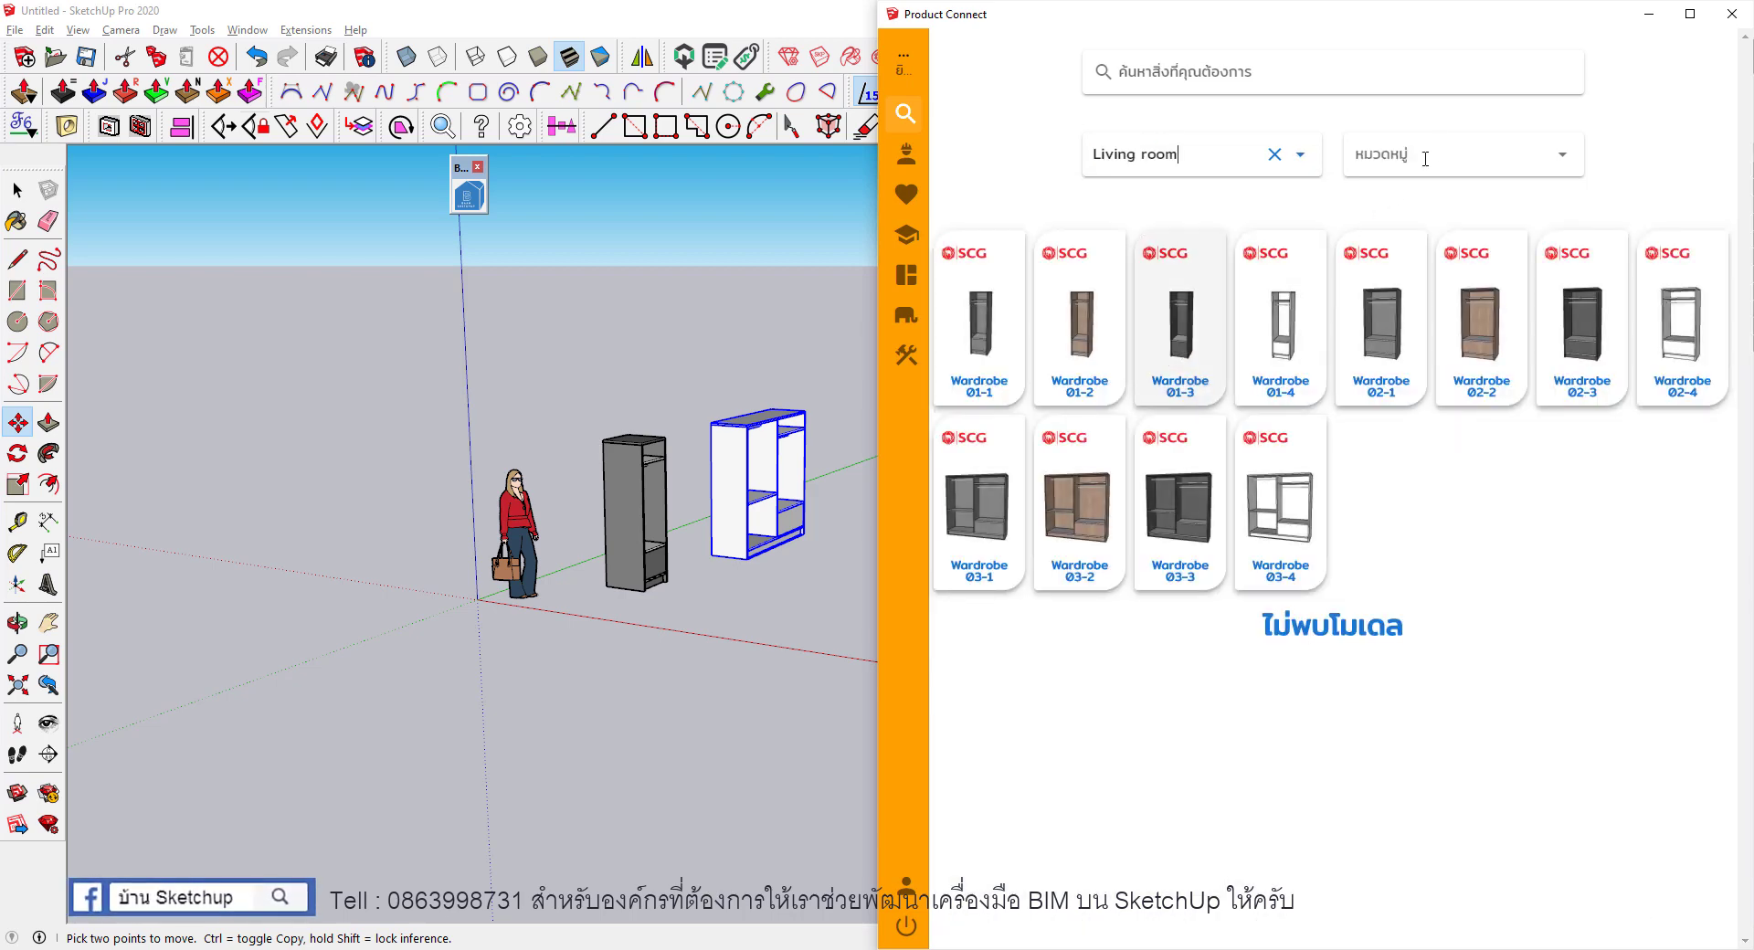
{"action": "left_click", "coordinate": [1425, 159]}
{"action": "left_click", "coordinate": [1379, 208]}
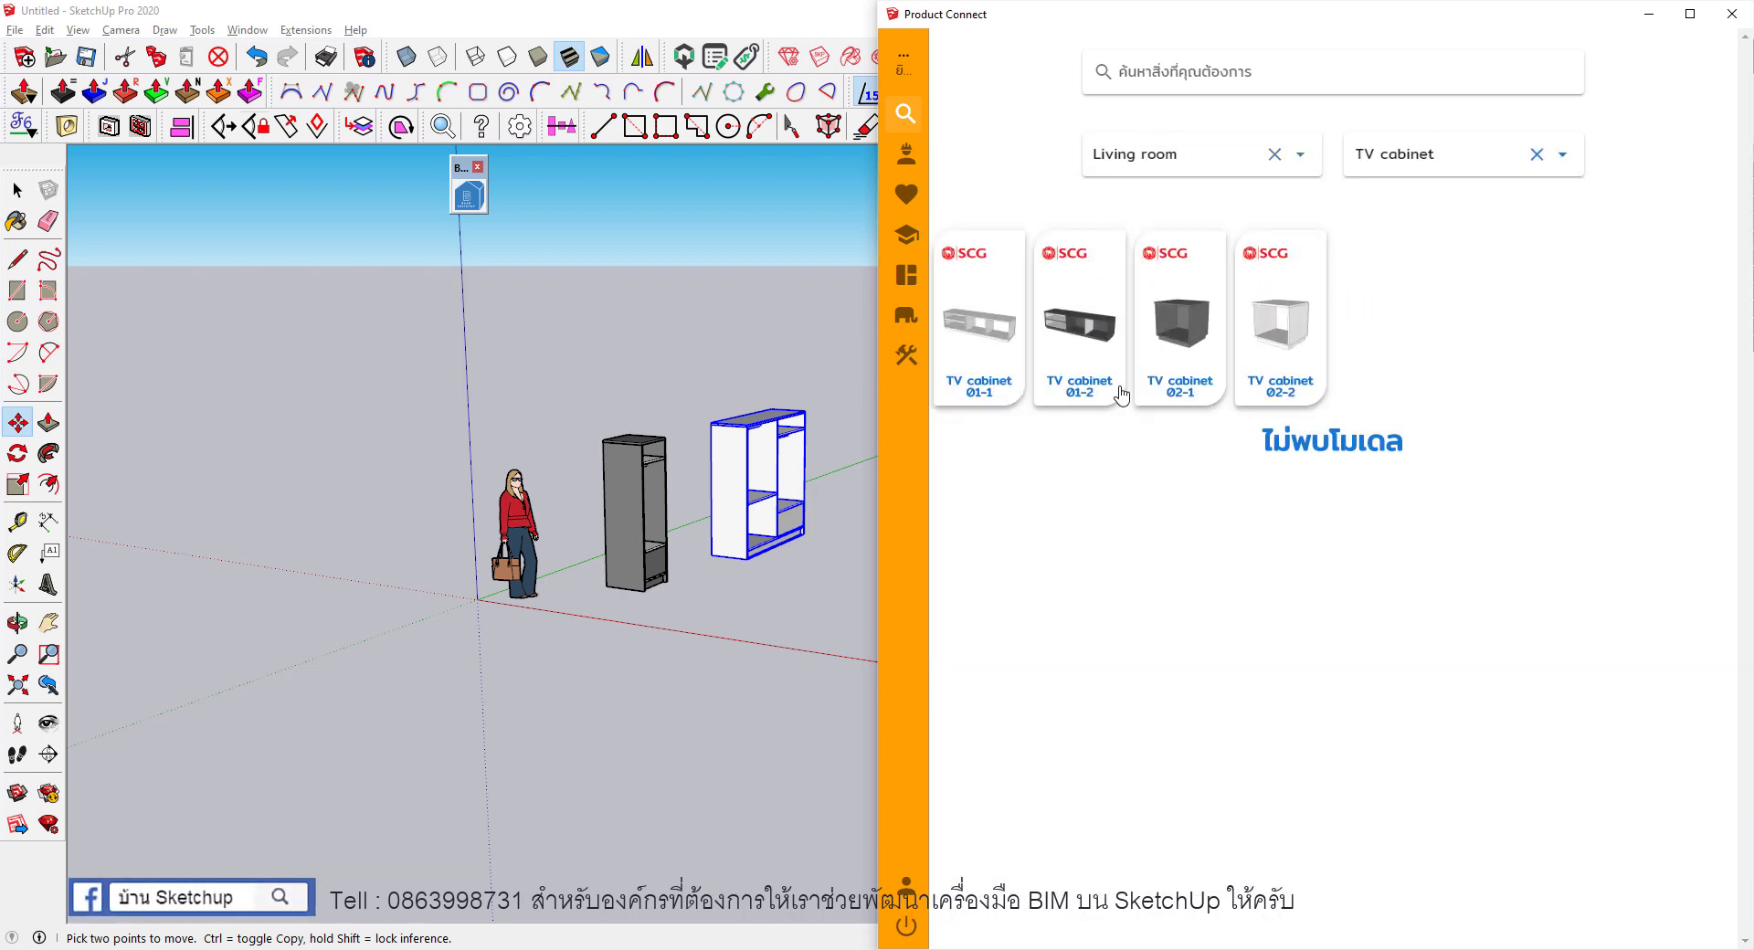
{"action": "left_click", "coordinate": [980, 347]}
{"action": "scroll", "coordinate": [511, 566], "scroll_direction": "down", "scroll_amount": 3}
{"action": "scroll", "coordinate": [545, 589], "scroll_direction": "up", "scroll_amount": 2}
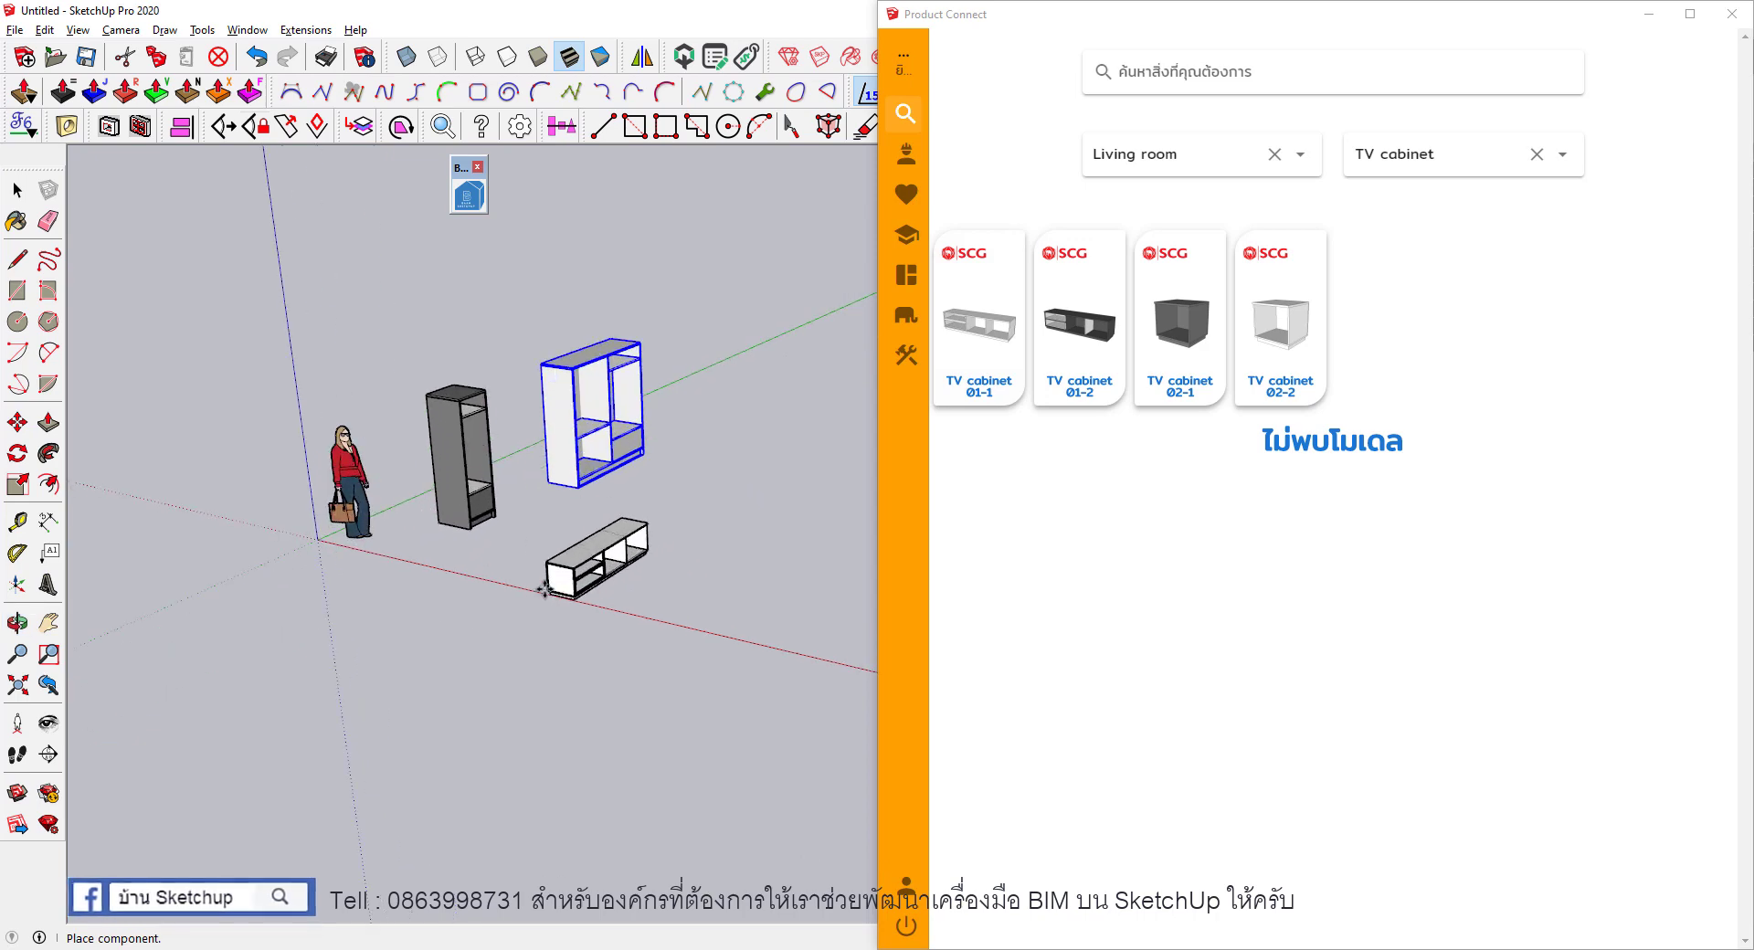
{"action": "left_click", "coordinate": [545, 589]}
Place TV cabinet 02-2 beside the long cabinet, then switch the room category to Loose Furniture.
{"action": "mouse_move", "coordinate": [626, 576]}
{"action": "middle_mouse_down"}
{"action": "mouse_move", "coordinate": [461, 578]}
{"action": "mouse_move", "coordinate": [723, 540]}
{"action": "mouse_move", "coordinate": [785, 452]}
{"action": "middle_mouse_up"}
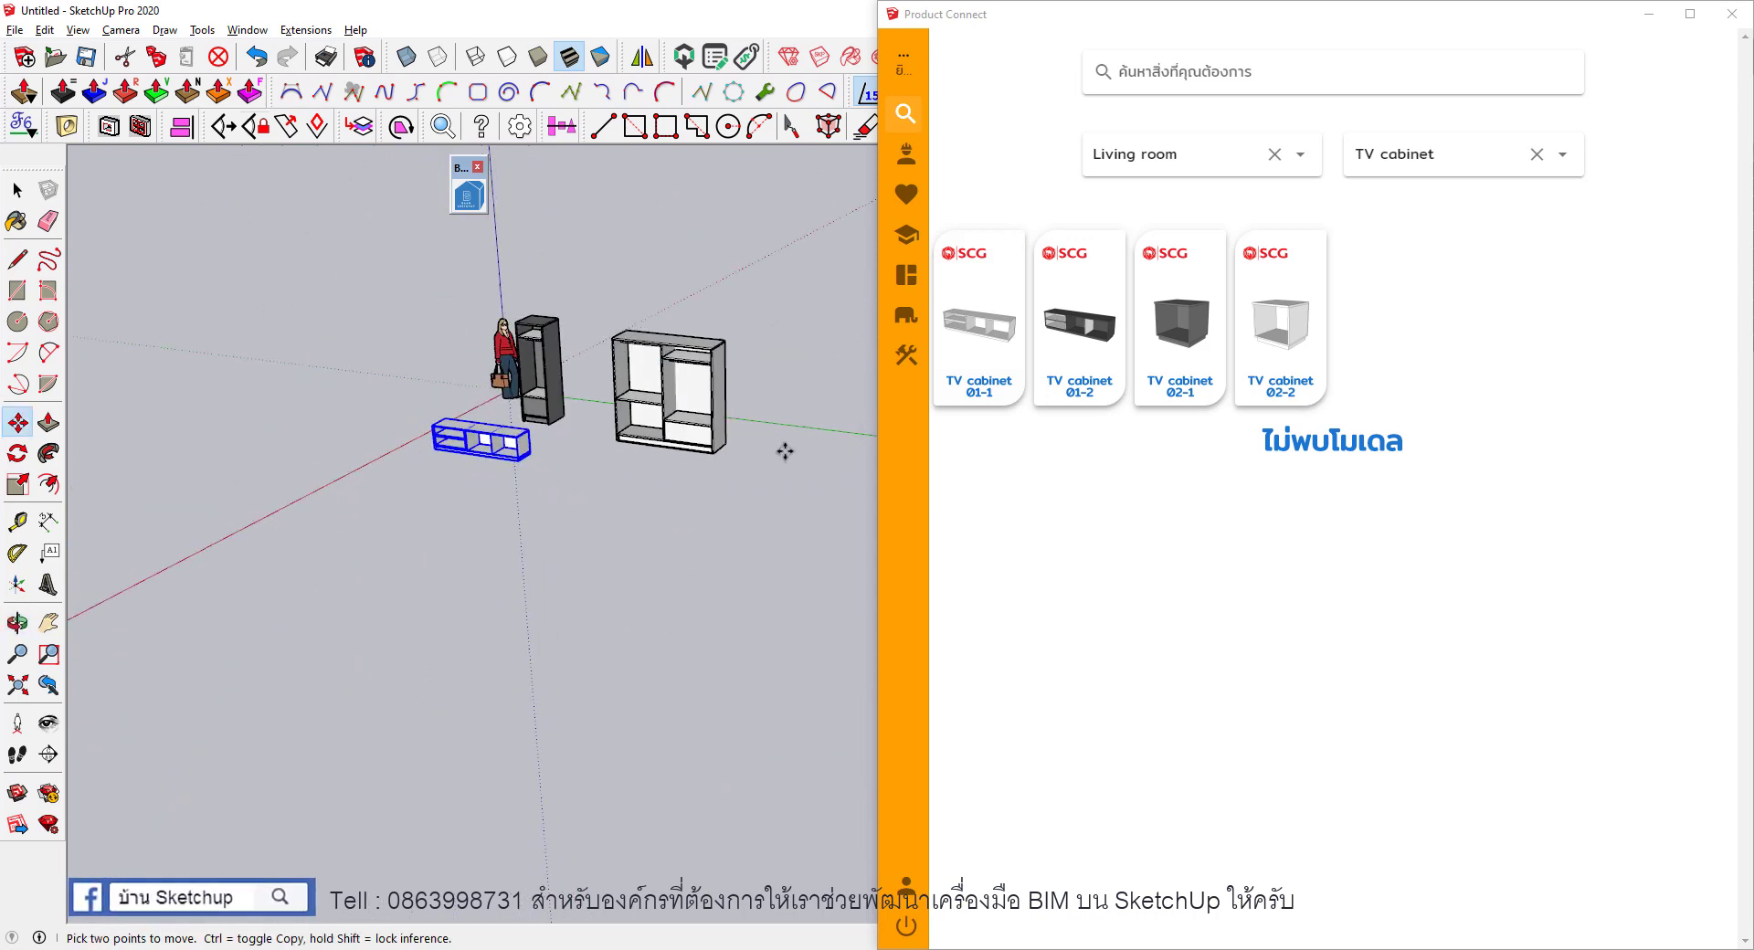
{"action": "left_click", "coordinate": [1281, 320]}
{"action": "left_click", "coordinate": [384, 470]}
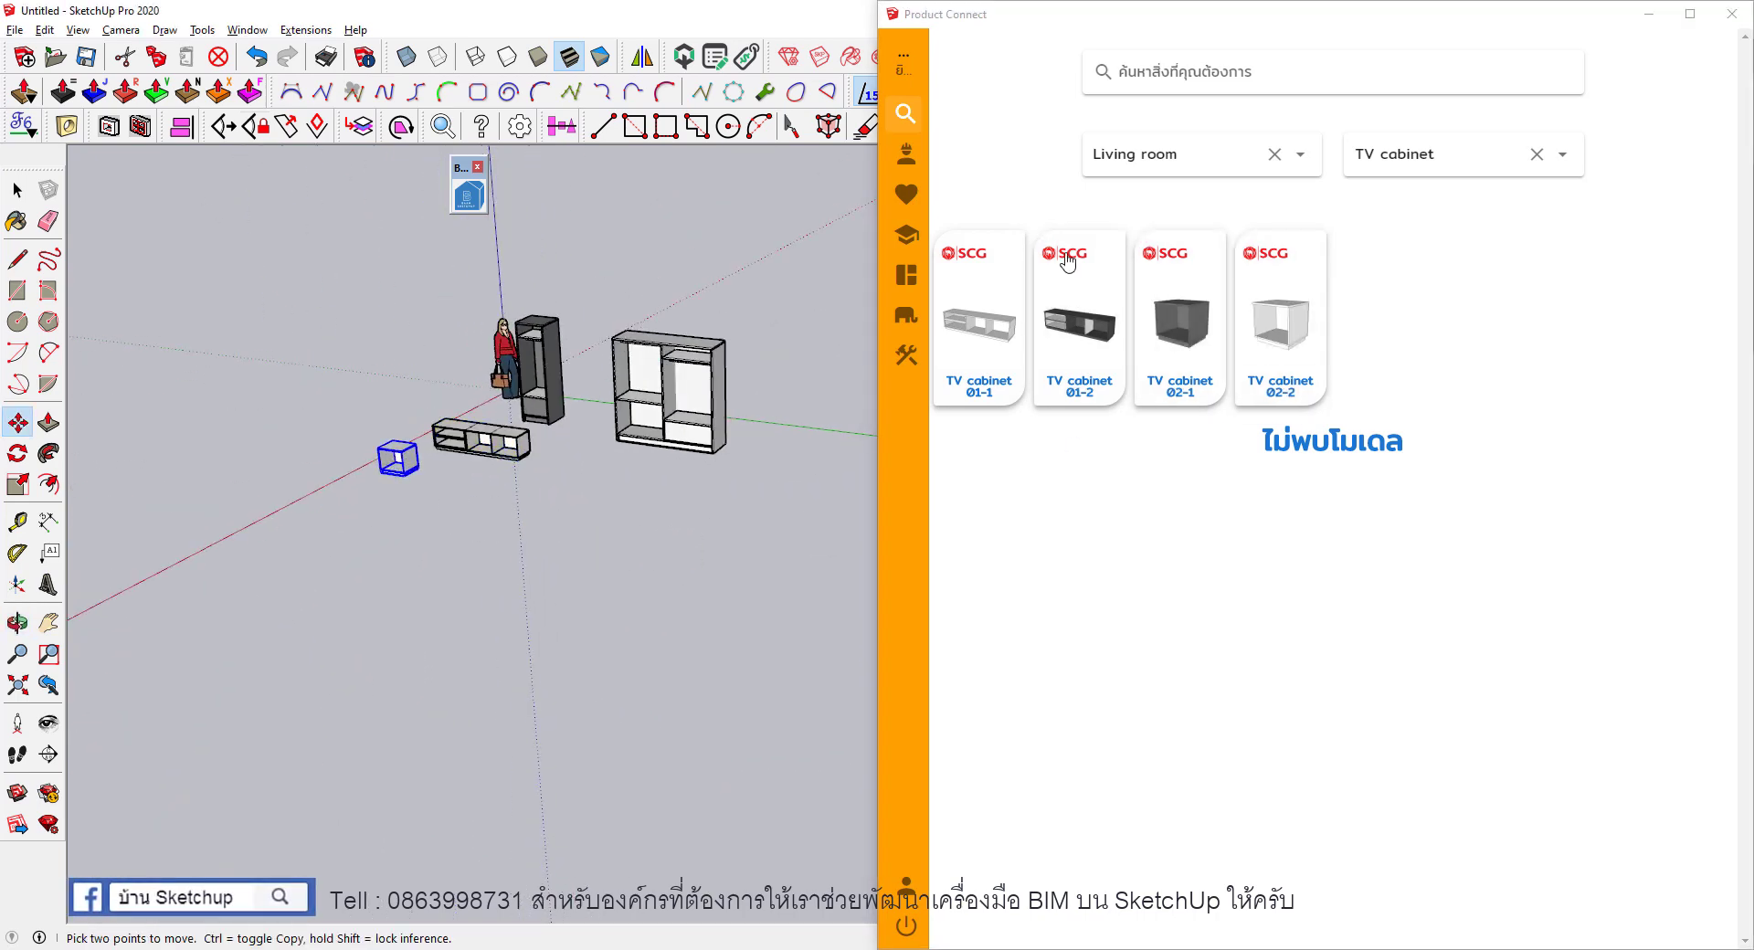
{"action": "left_click", "coordinate": [1215, 162]}
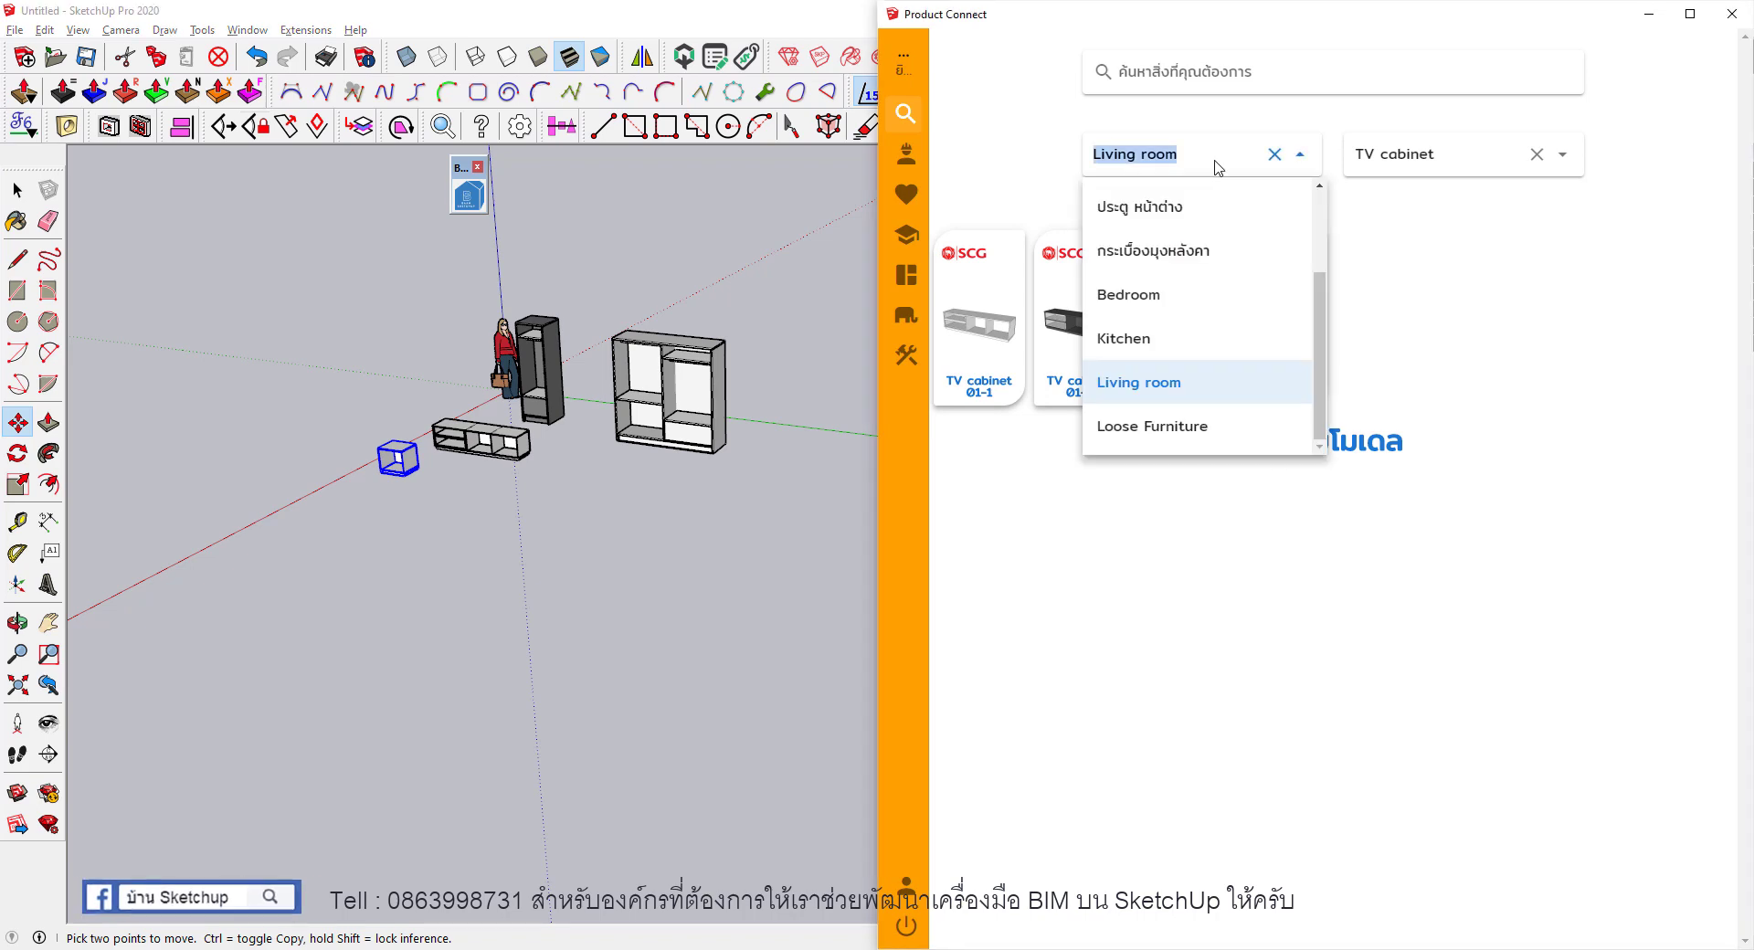
{"action": "left_click", "coordinate": [1174, 422]}
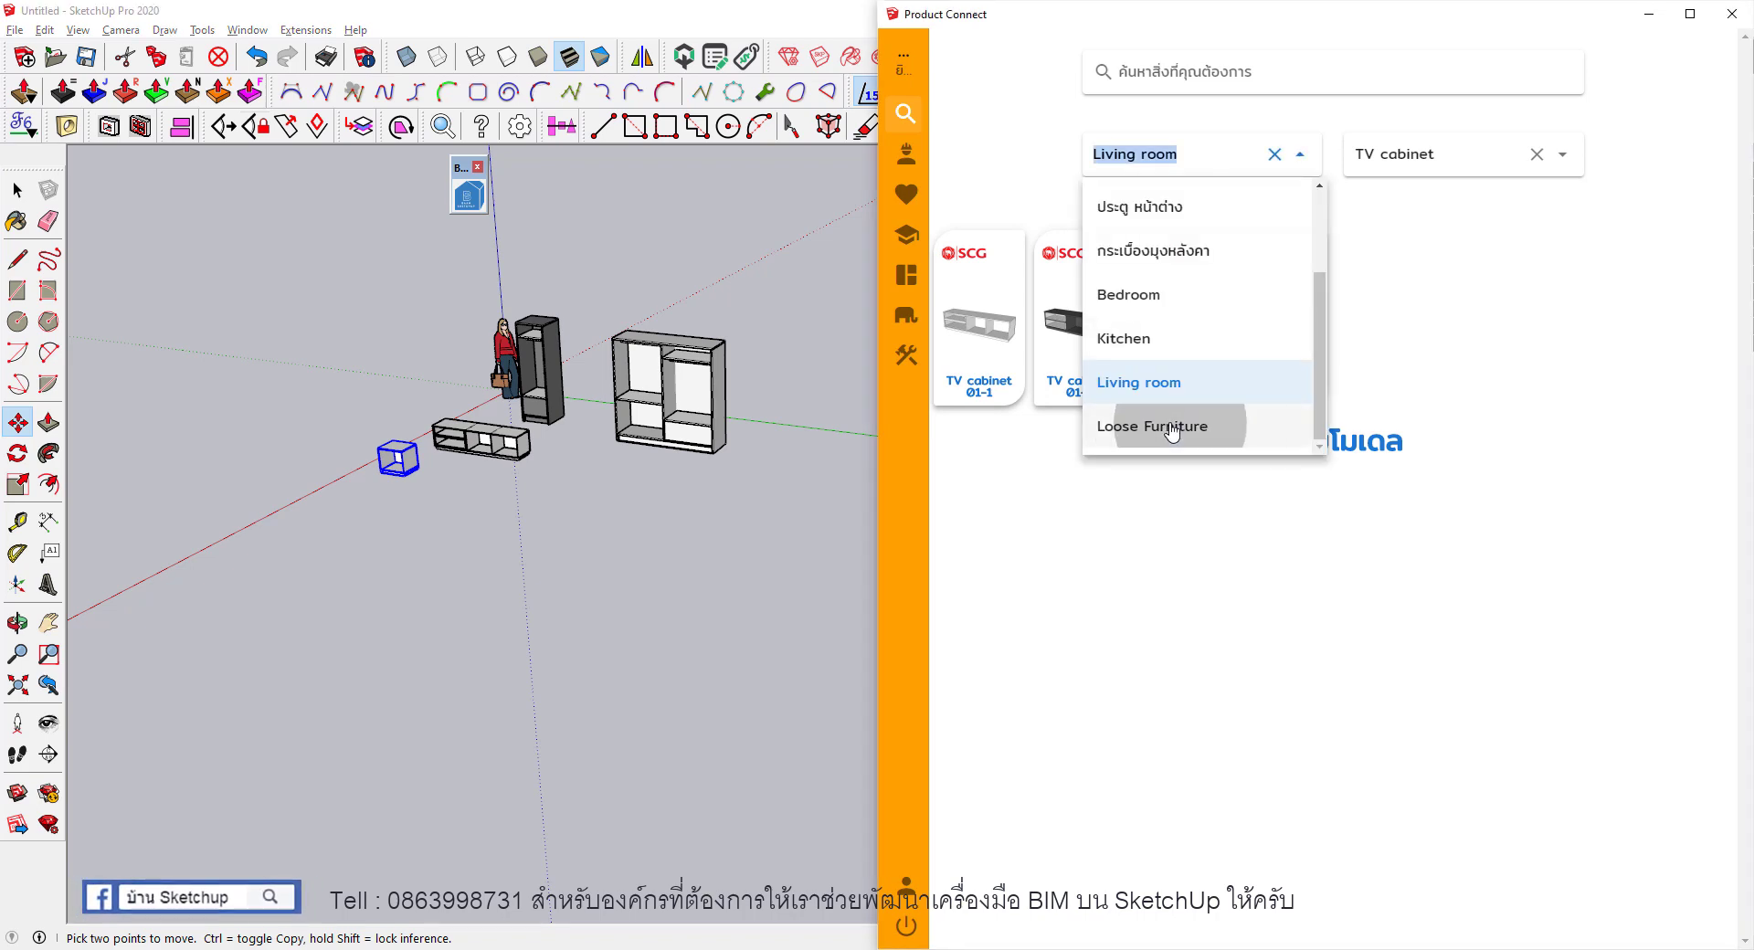
Filter Loose Furniture to chairs and place Chair LC-01 in the model.
{"action": "left_click", "coordinate": [1402, 158]}
{"action": "left_click", "coordinate": [1405, 214]}
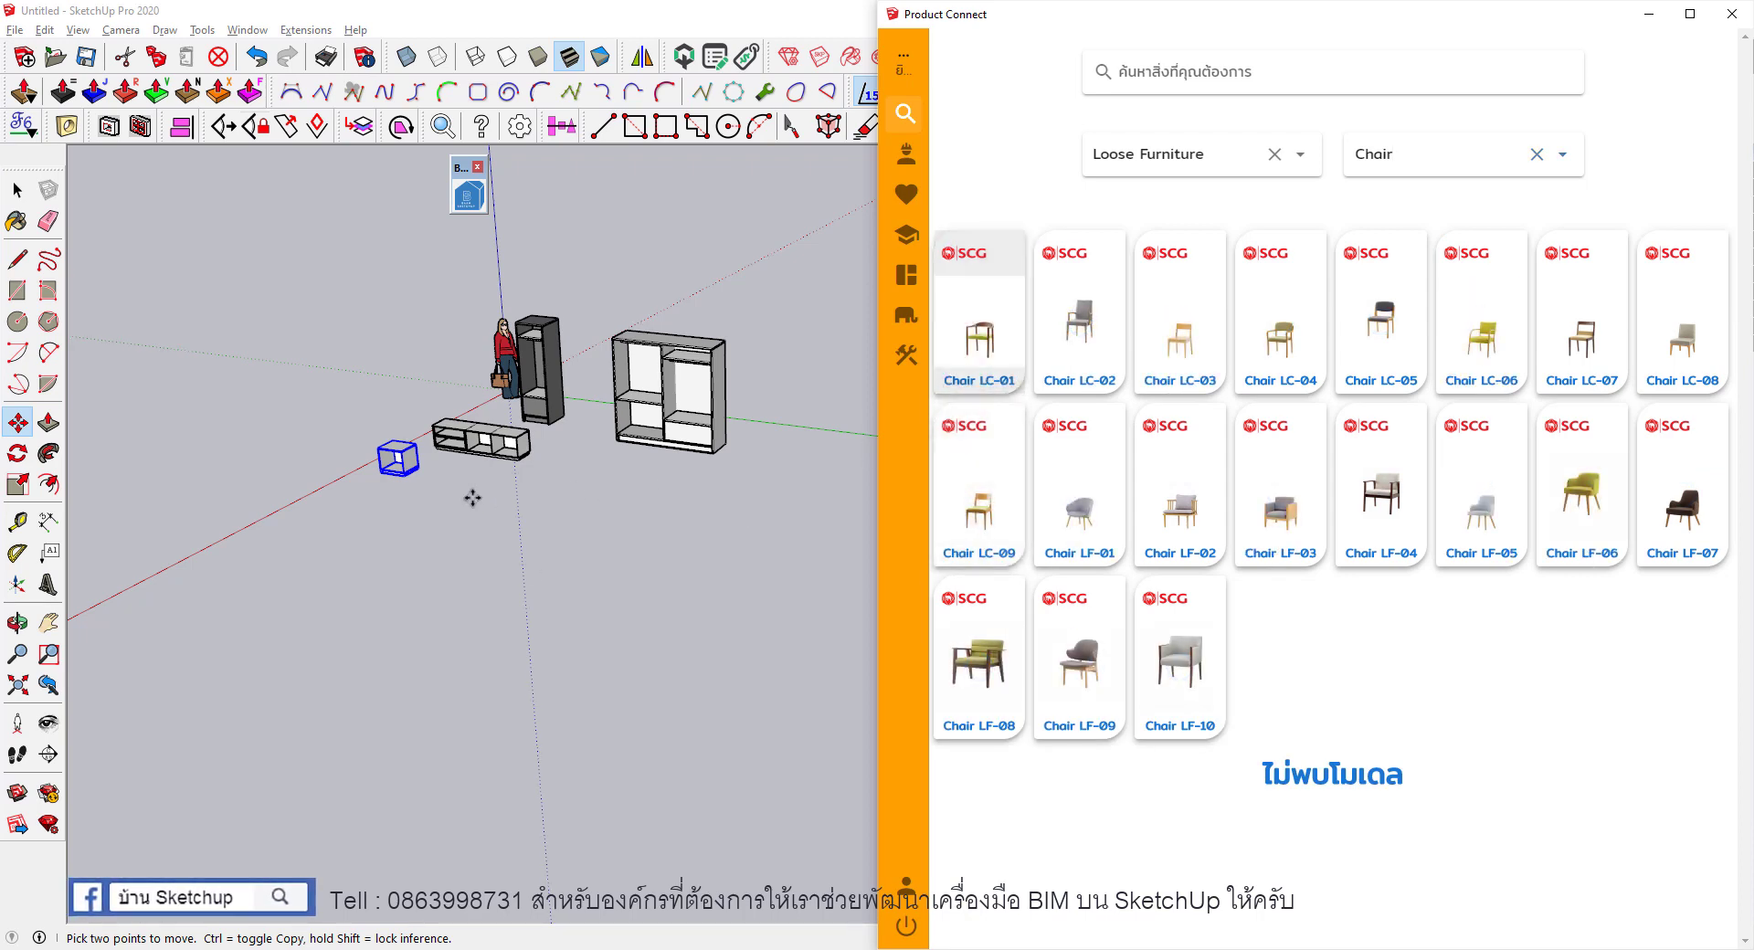
{"action": "scroll", "coordinate": [472, 497], "scroll_direction": "up", "scroll_amount": 2}
{"action": "left_click", "coordinate": [996, 370]}
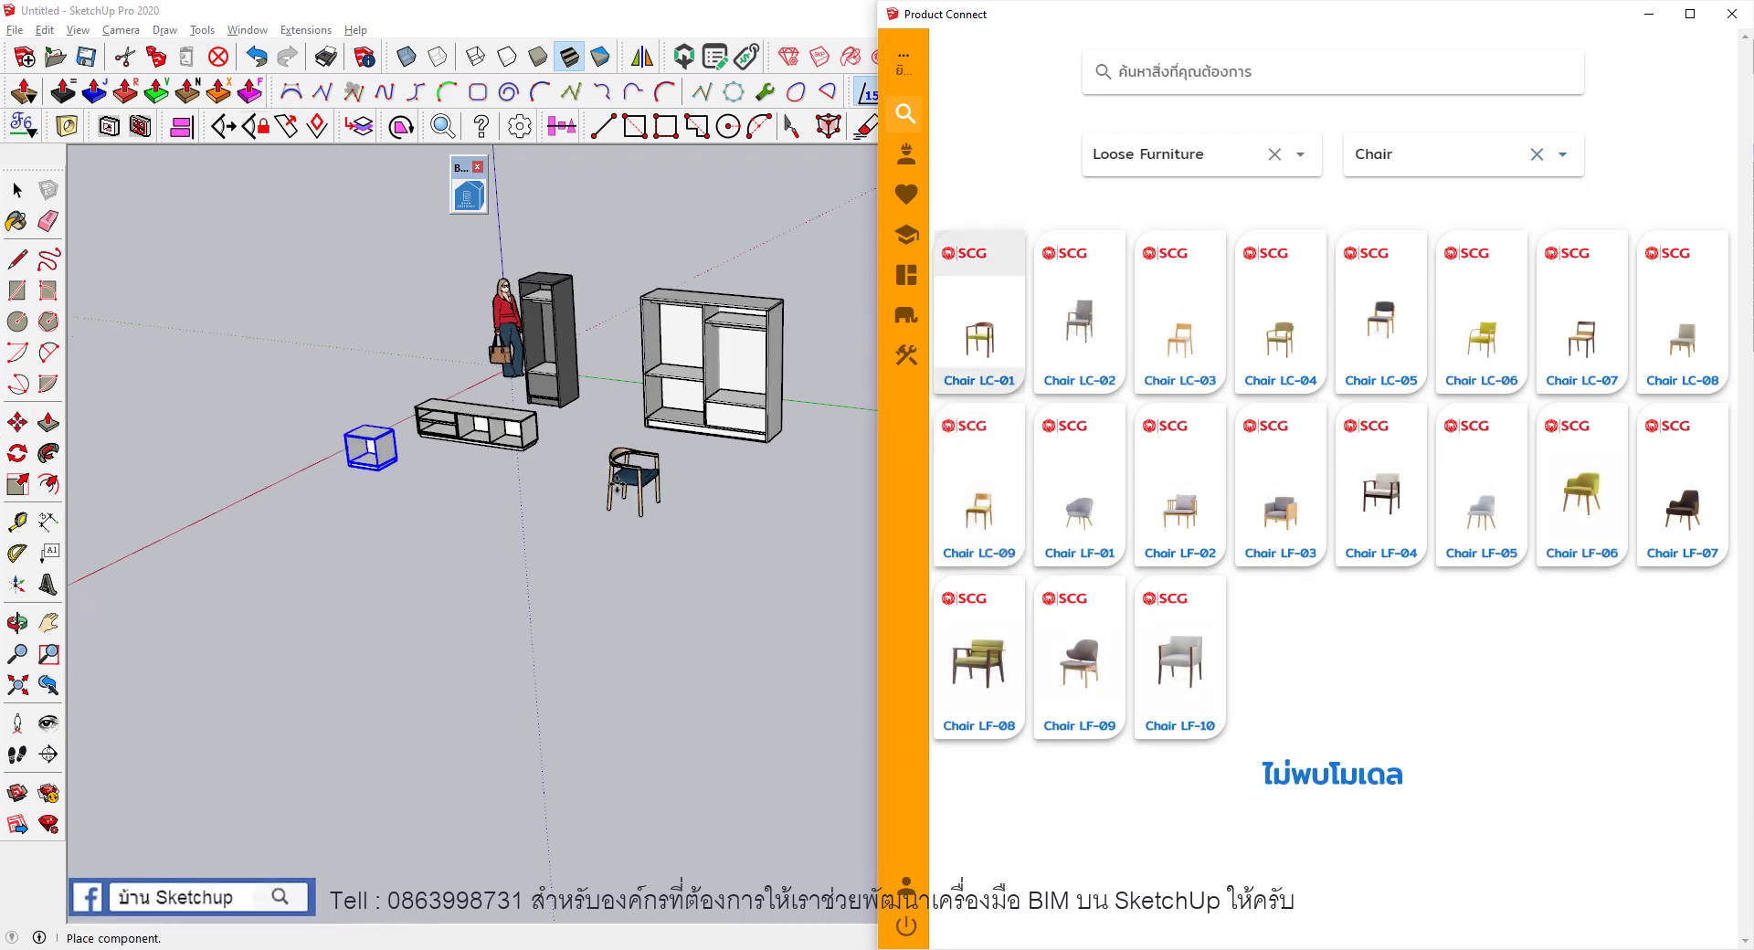
{"action": "scroll", "coordinate": [618, 482], "scroll_direction": "up", "scroll_amount": 2}
{"action": "left_click", "coordinate": [576, 452]}
Place Chair LC-05 in the model, then try loading Chair LC-06 and another chair.
{"action": "left_click", "coordinate": [1387, 347]}
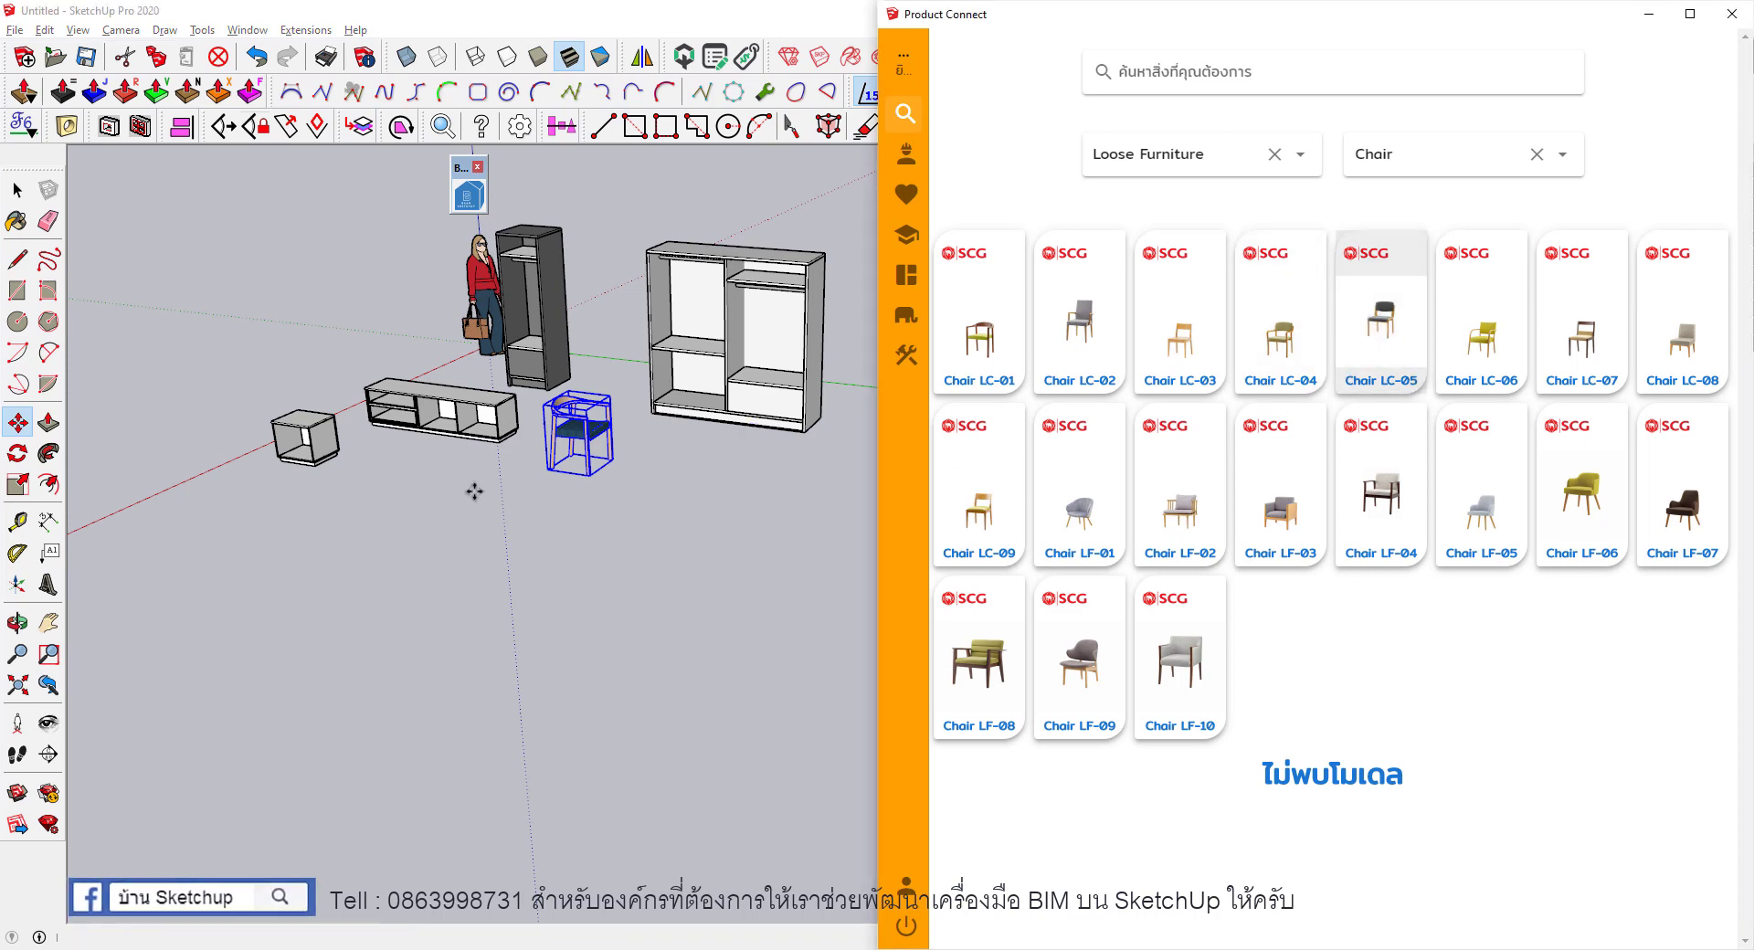
{"action": "scroll", "coordinate": [474, 491], "scroll_direction": "up", "scroll_amount": 1}
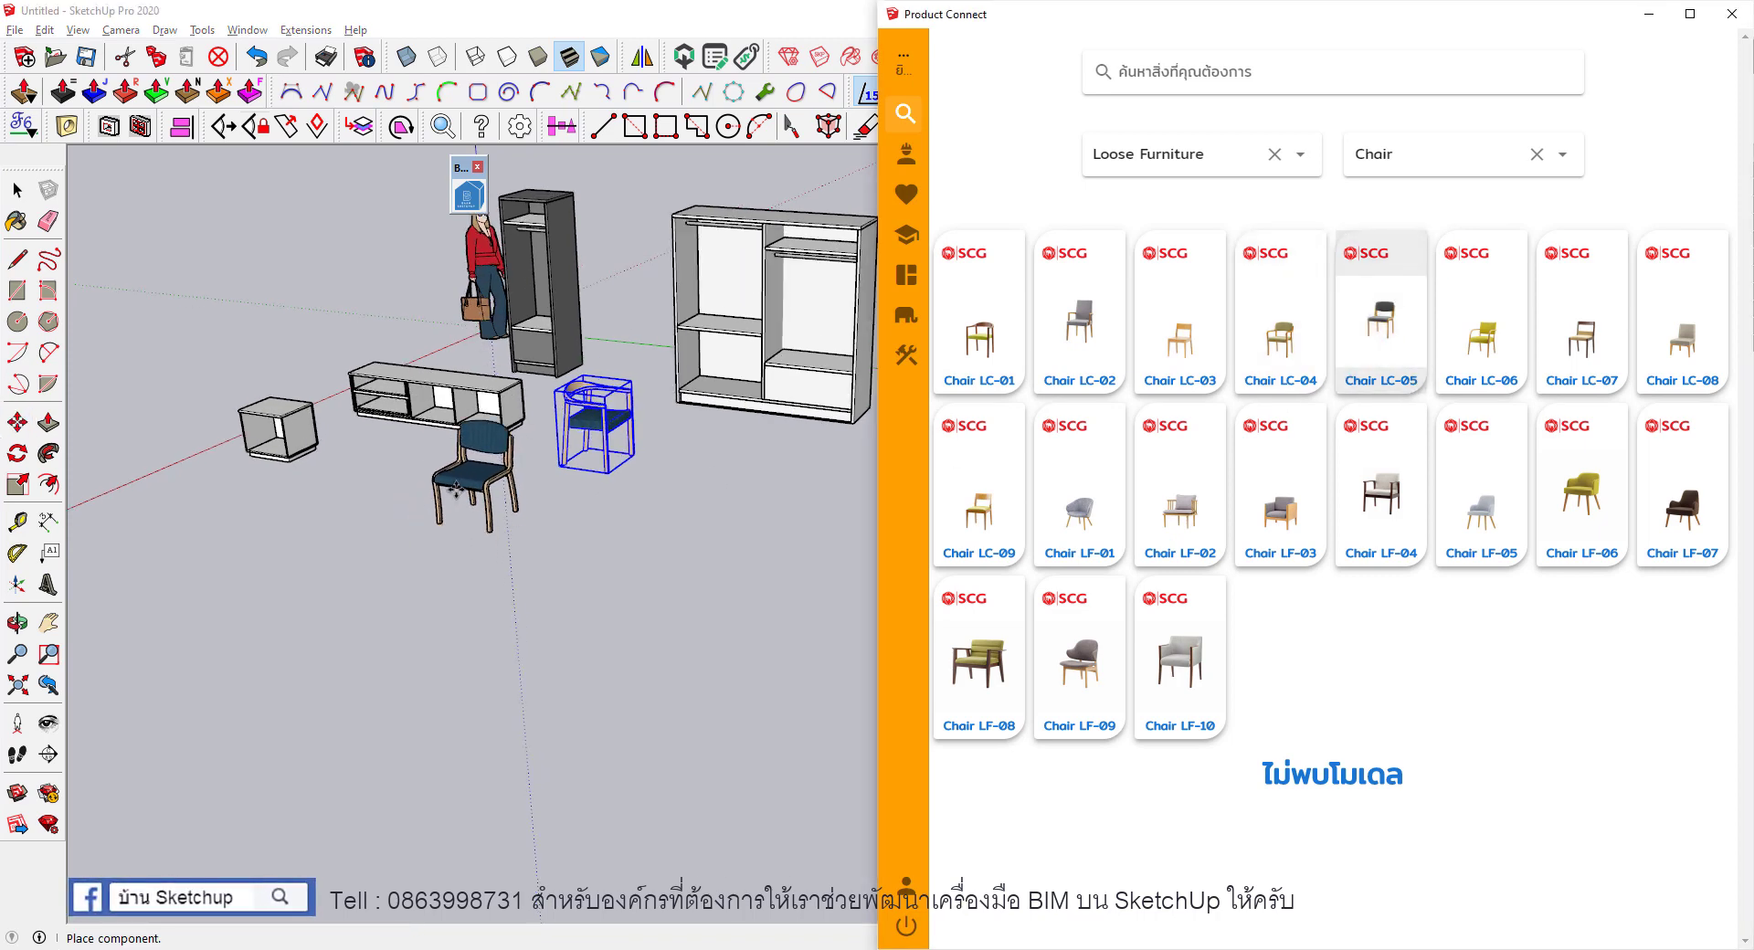
{"action": "left_click", "coordinate": [457, 512]}
{"action": "left_click", "coordinate": [1480, 347]}
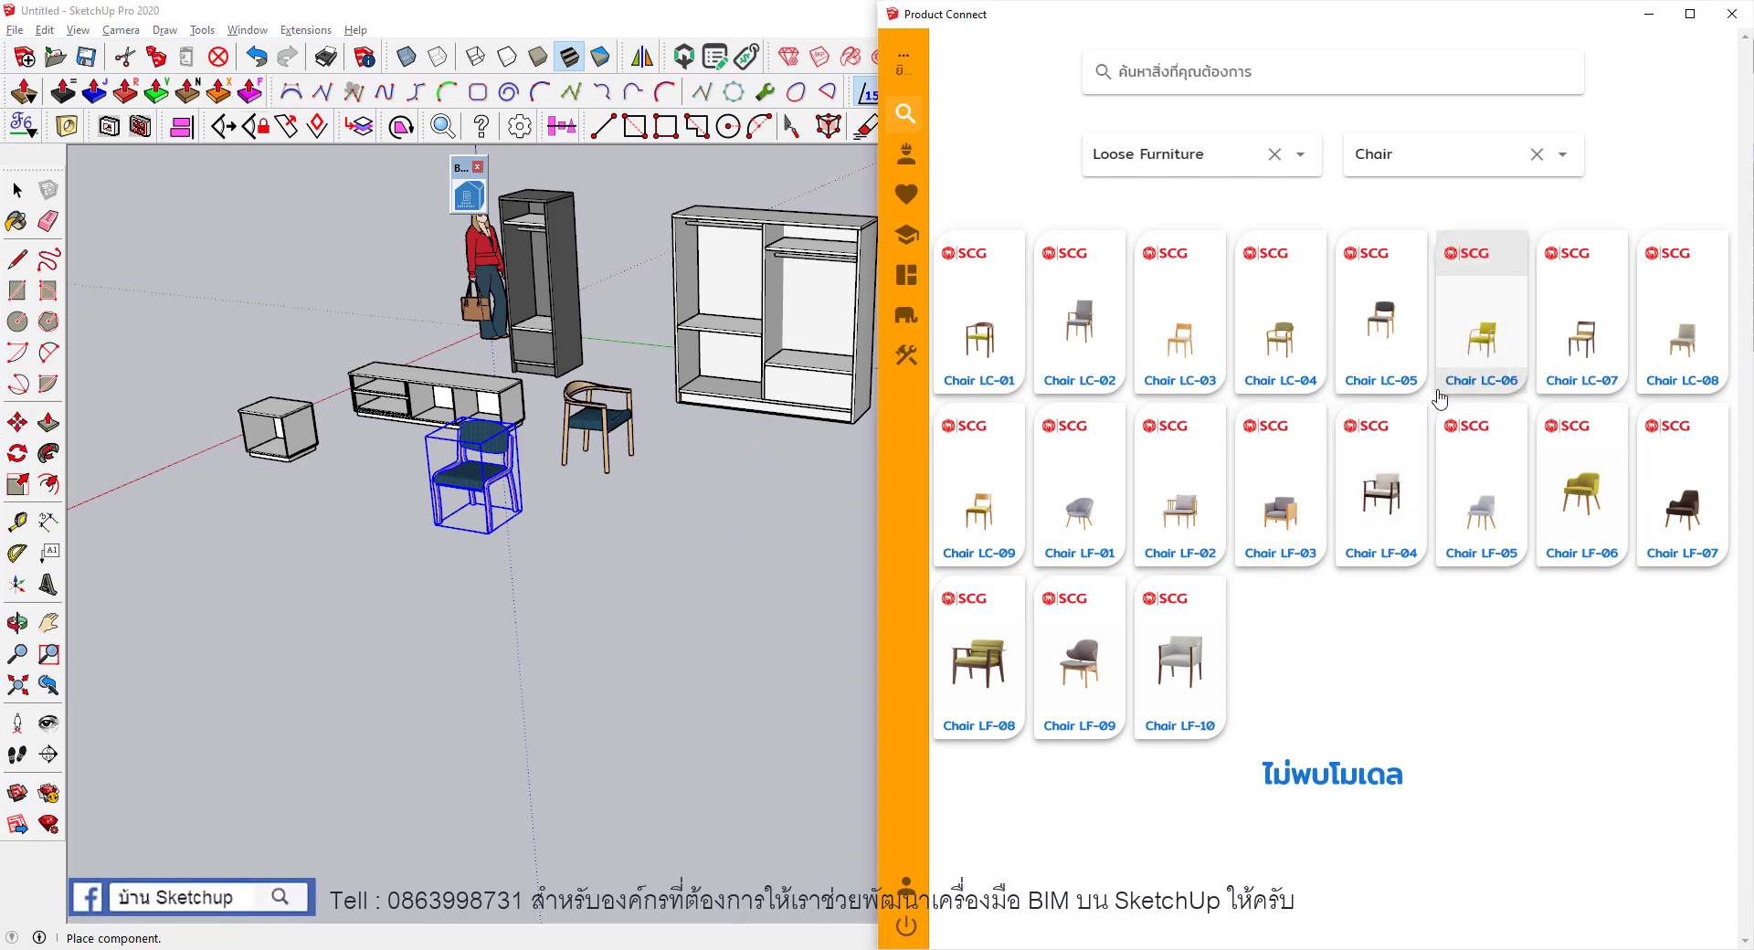
{"action": "left_click", "coordinate": [1484, 348]}
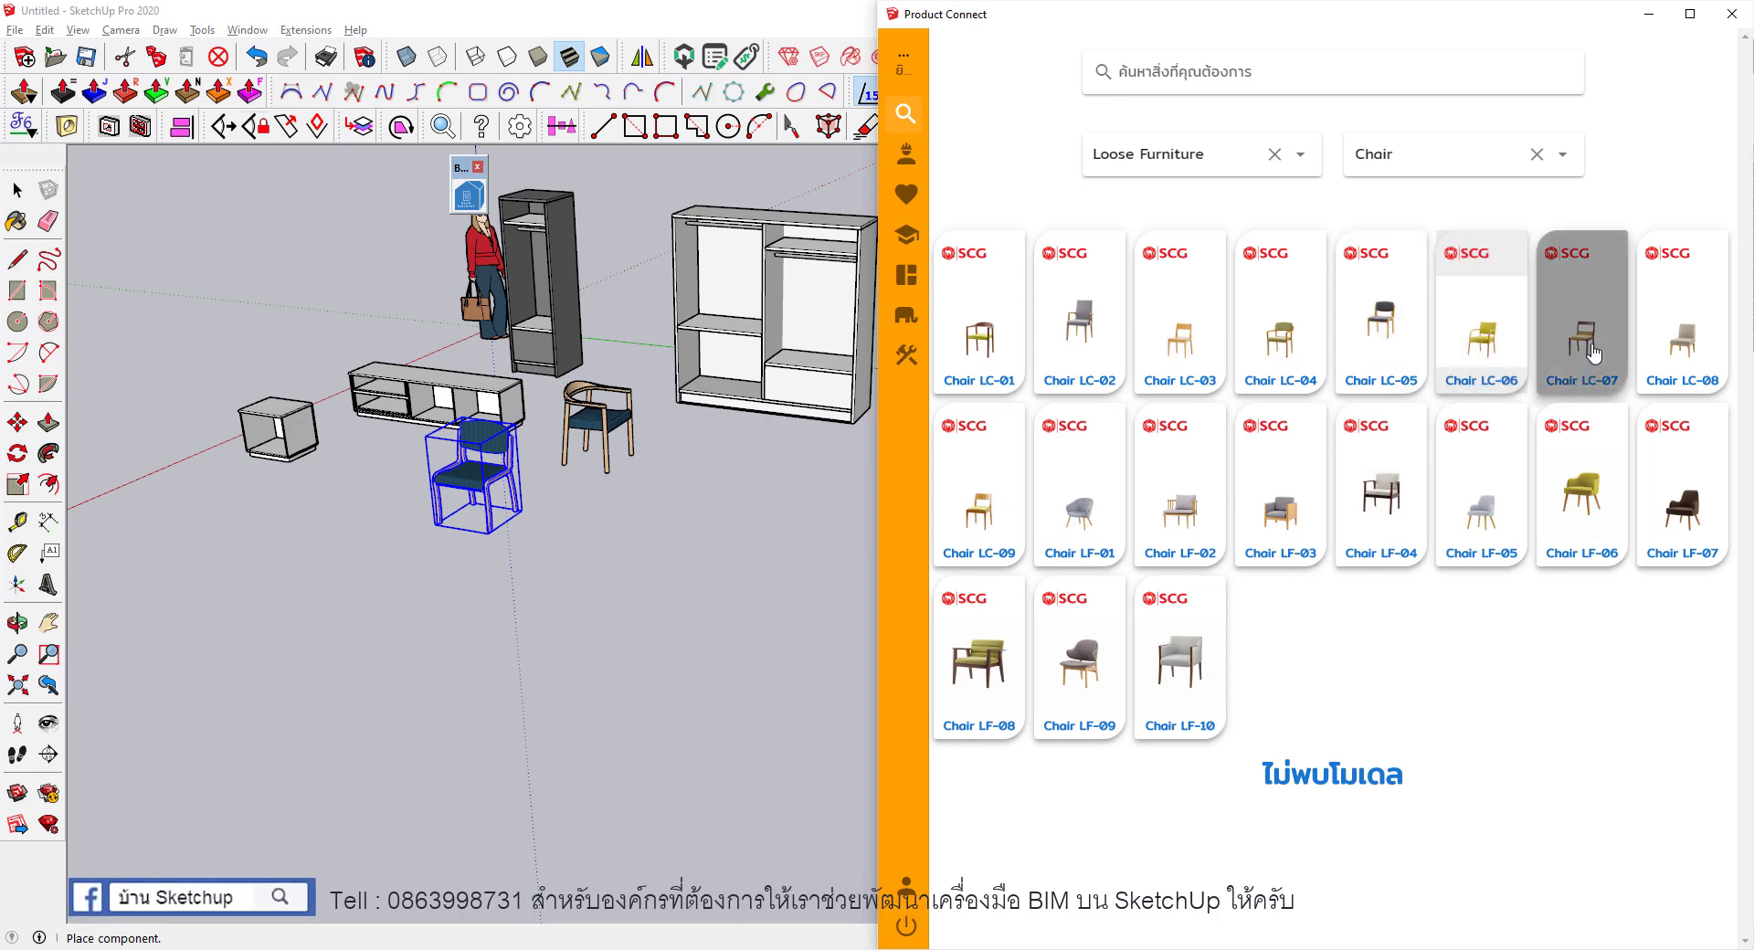
{"action": "left_click", "coordinate": [1577, 500]}
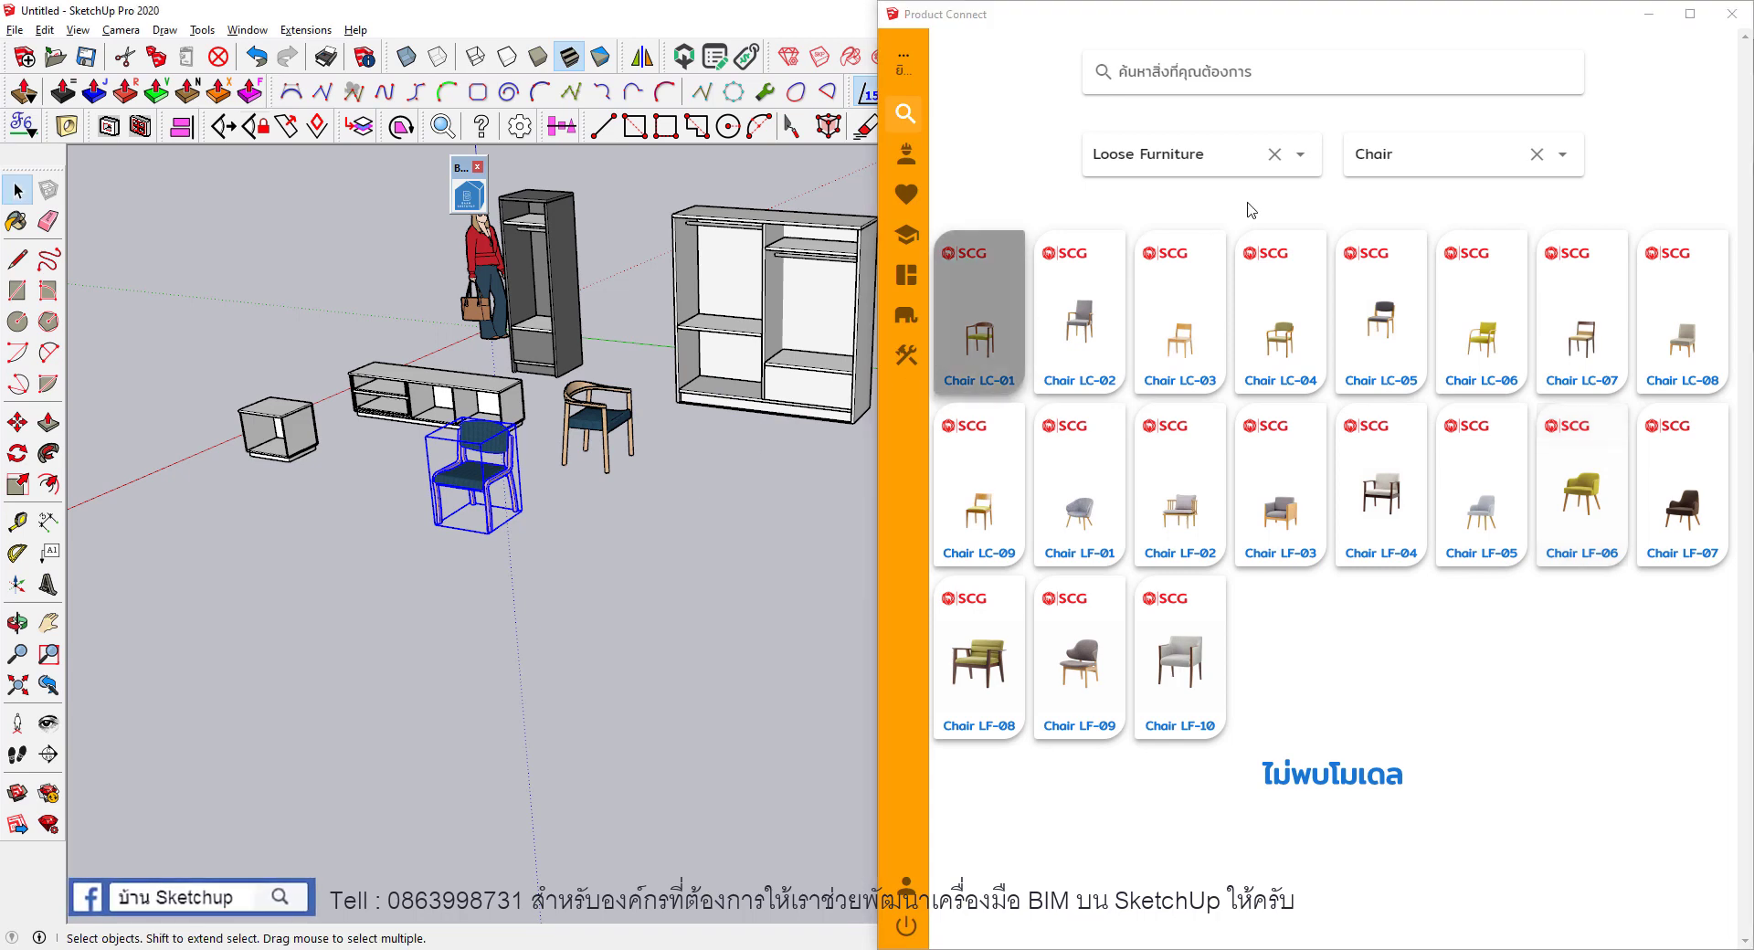
{"action": "left_click", "coordinate": [1398, 155]}
Filter to tables and place square Table LT-06 and round Table LT-03 beside the chairs.
{"action": "left_click", "coordinate": [1397, 338]}
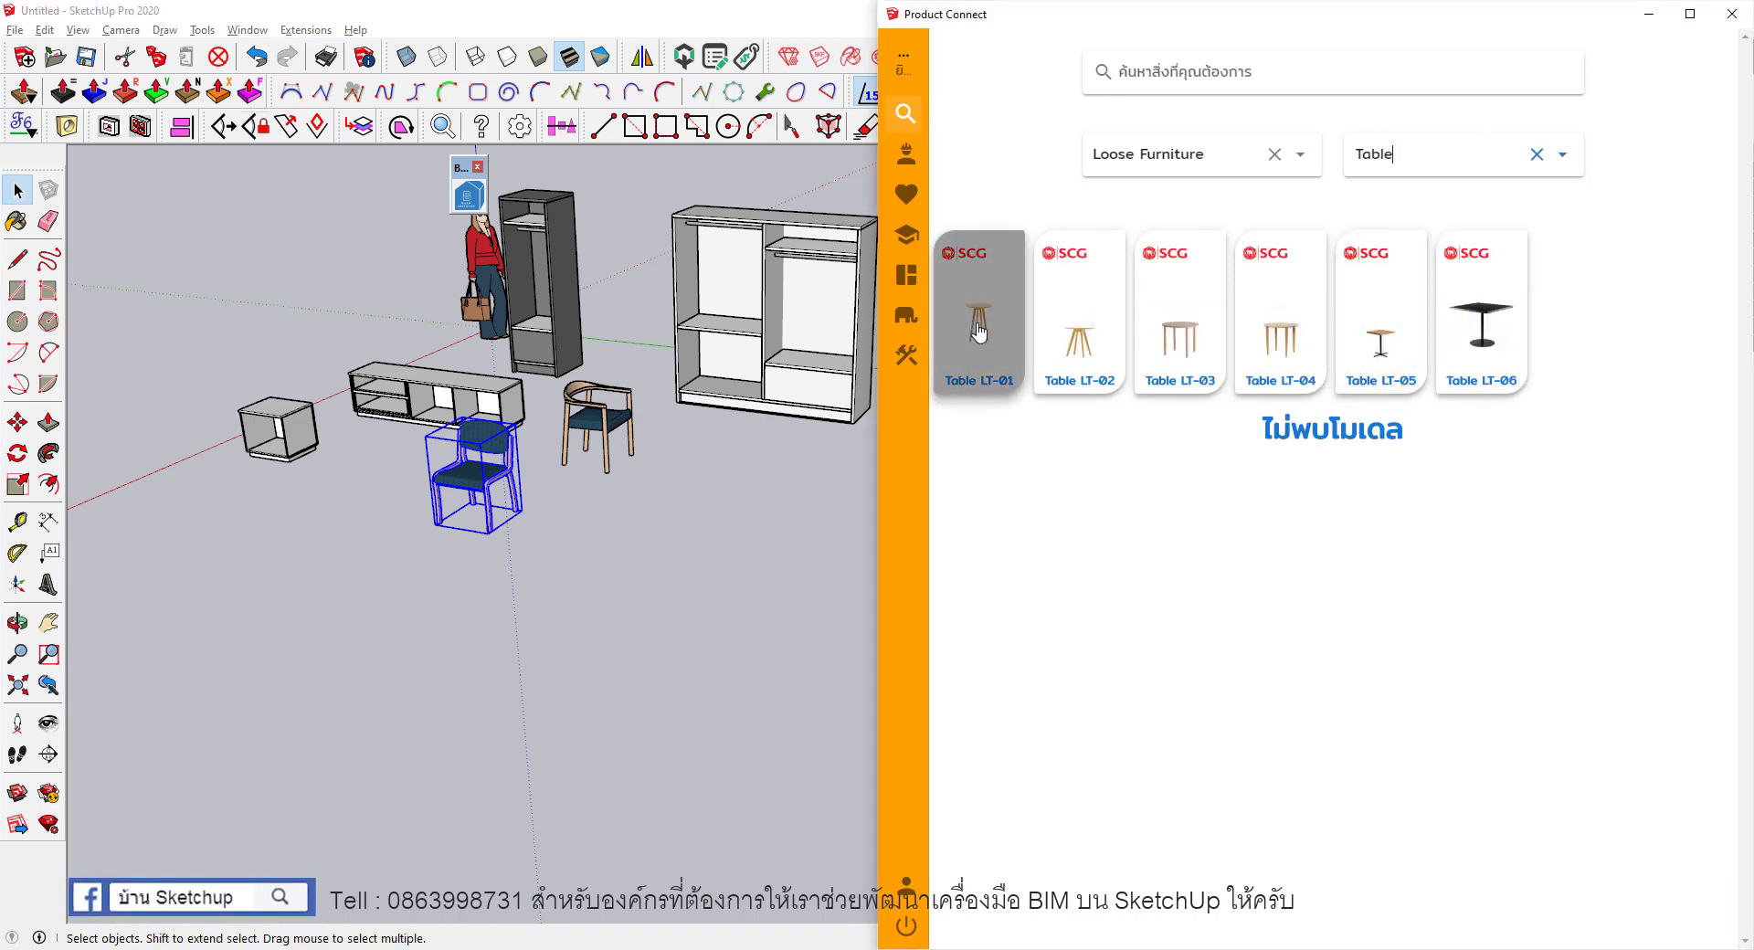
{"action": "left_click", "coordinate": [1480, 340]}
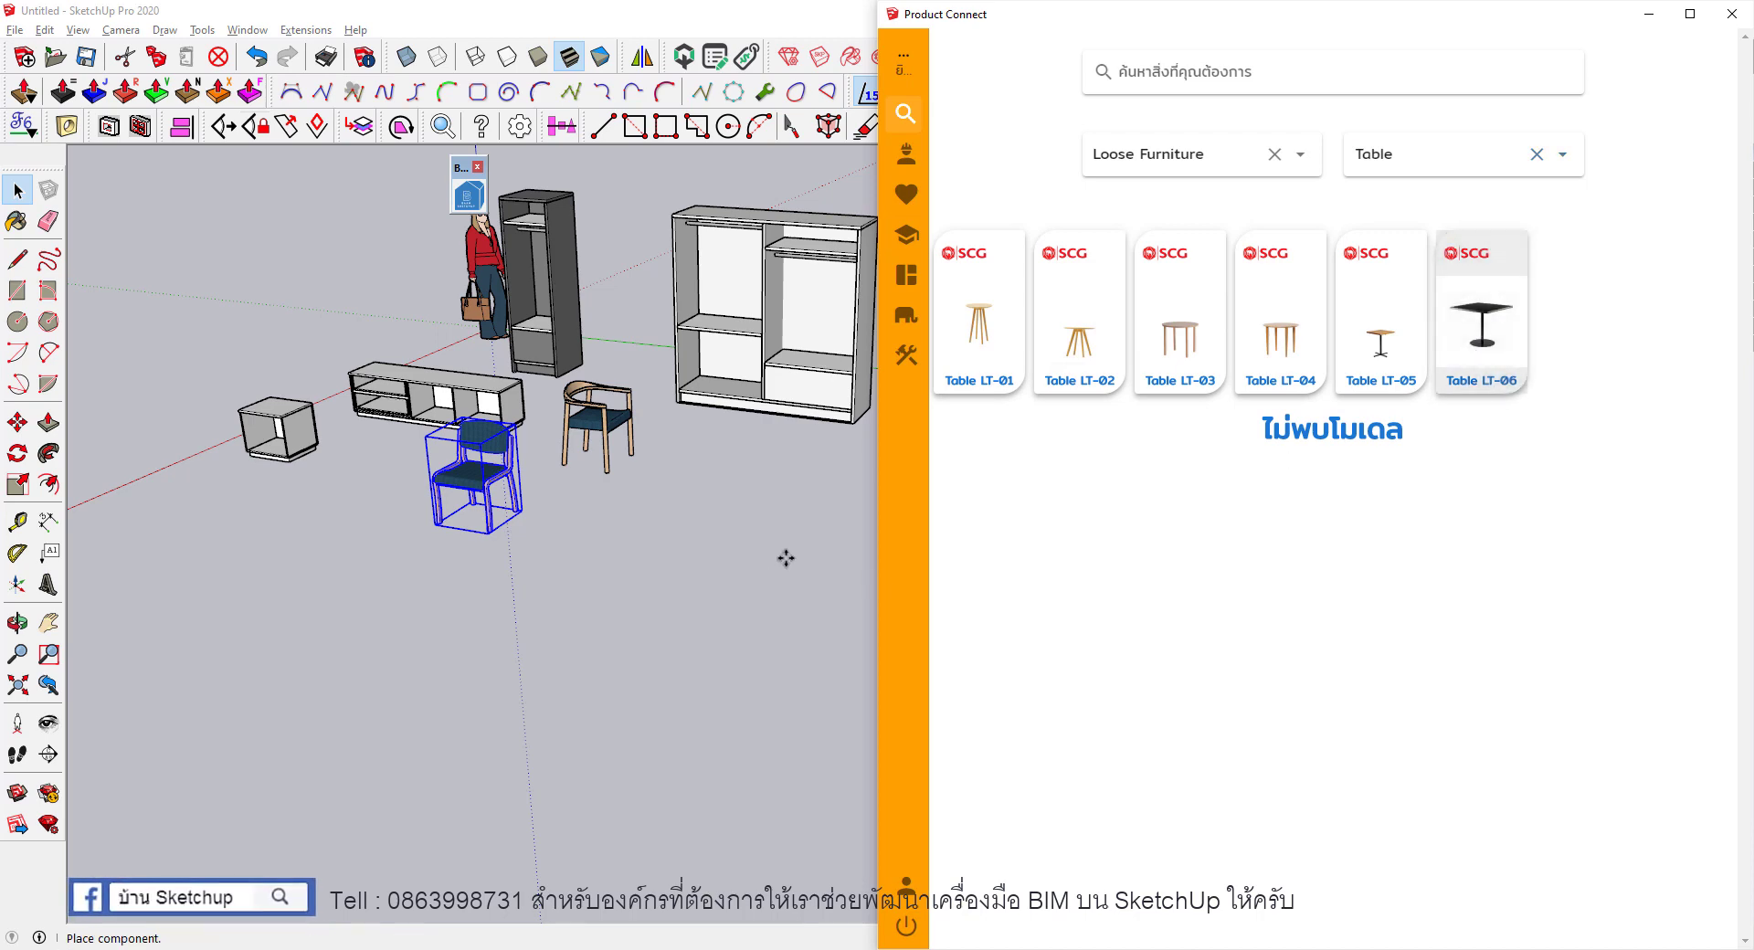
{"action": "left_click", "coordinate": [645, 528]}
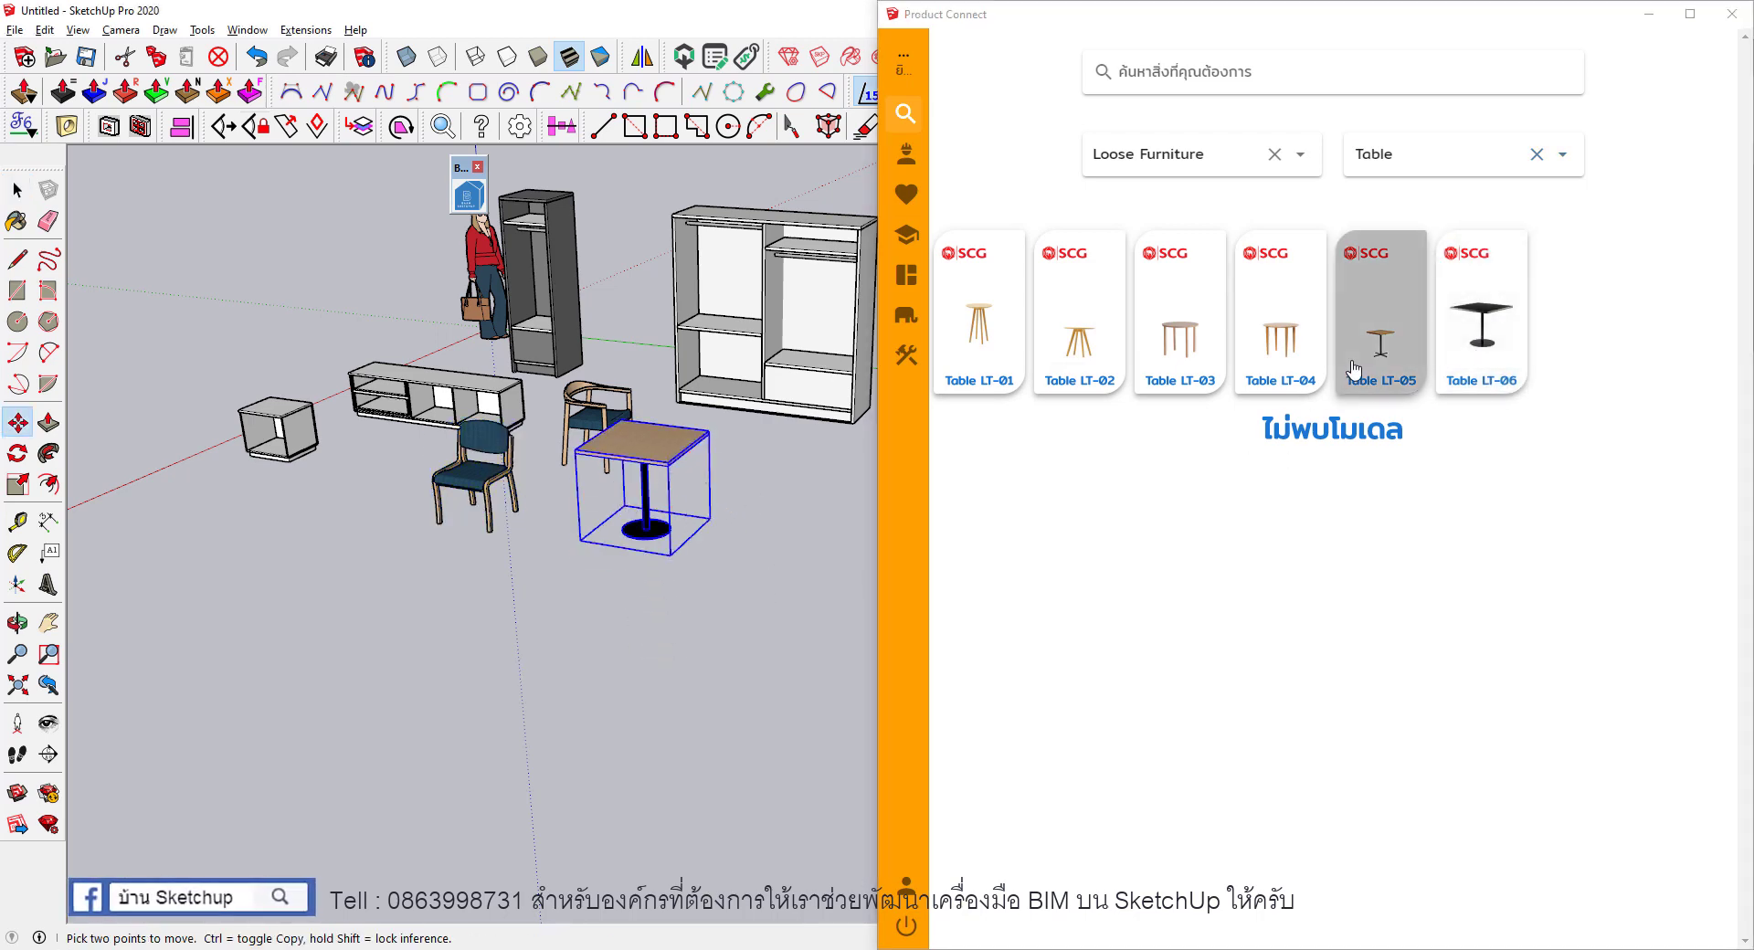
{"action": "left_click", "coordinate": [1189, 352]}
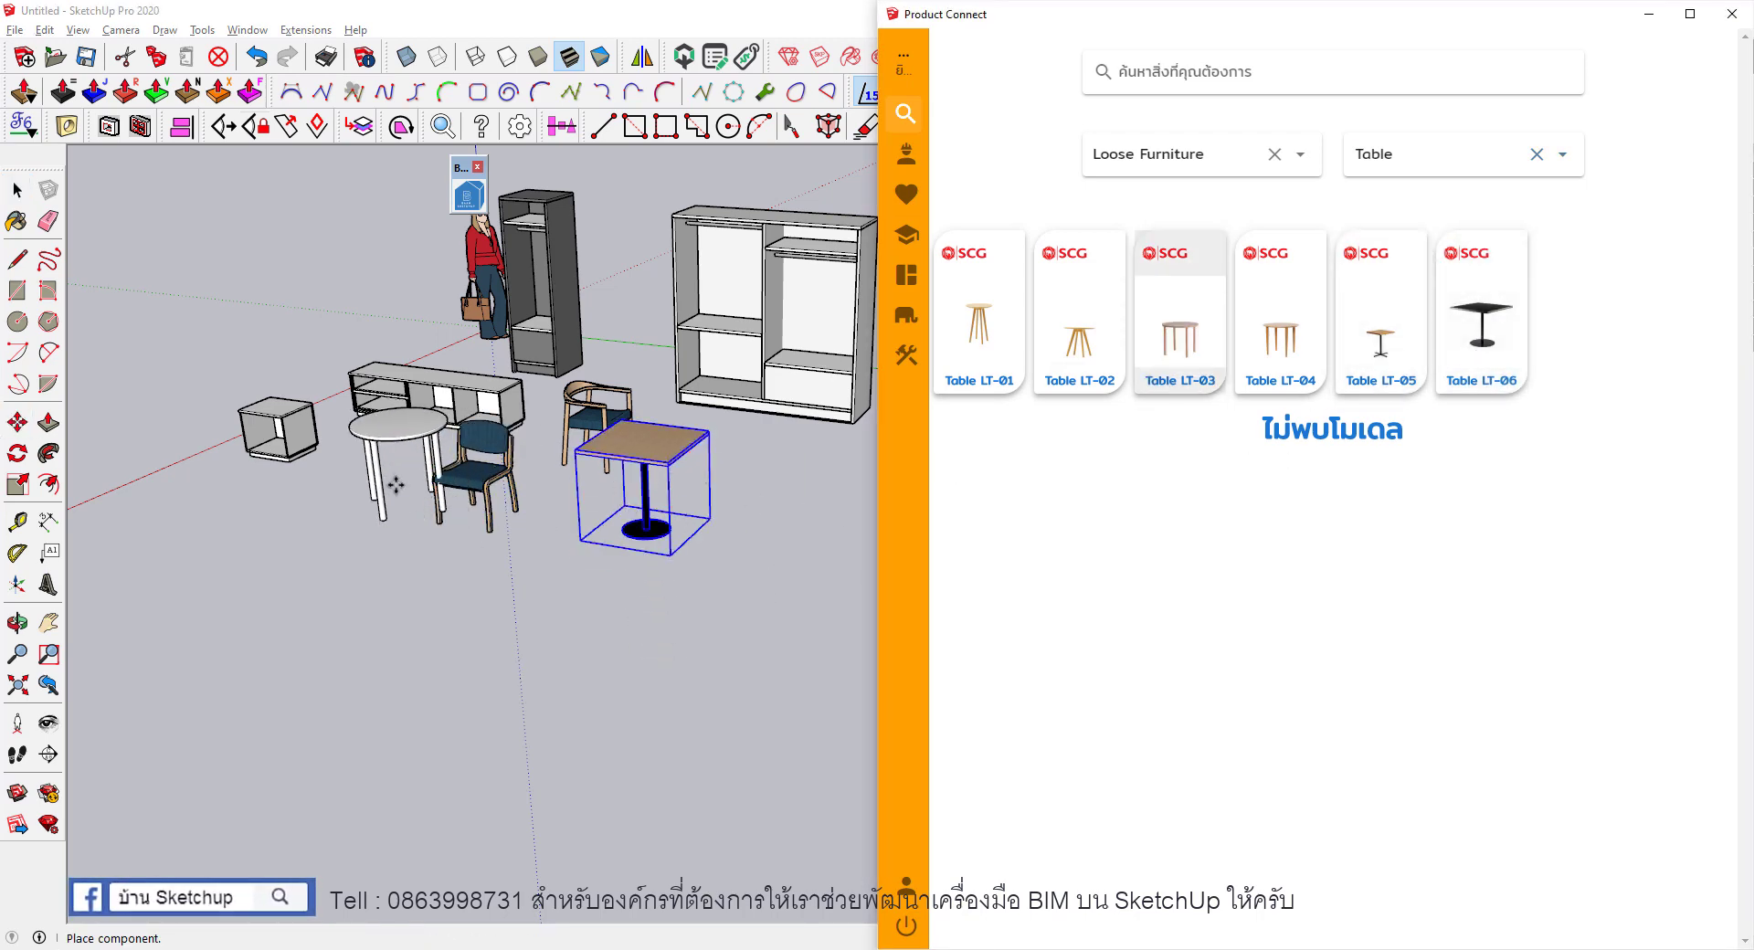
{"action": "scroll", "coordinate": [374, 472], "scroll_direction": "down", "scroll_amount": 2}
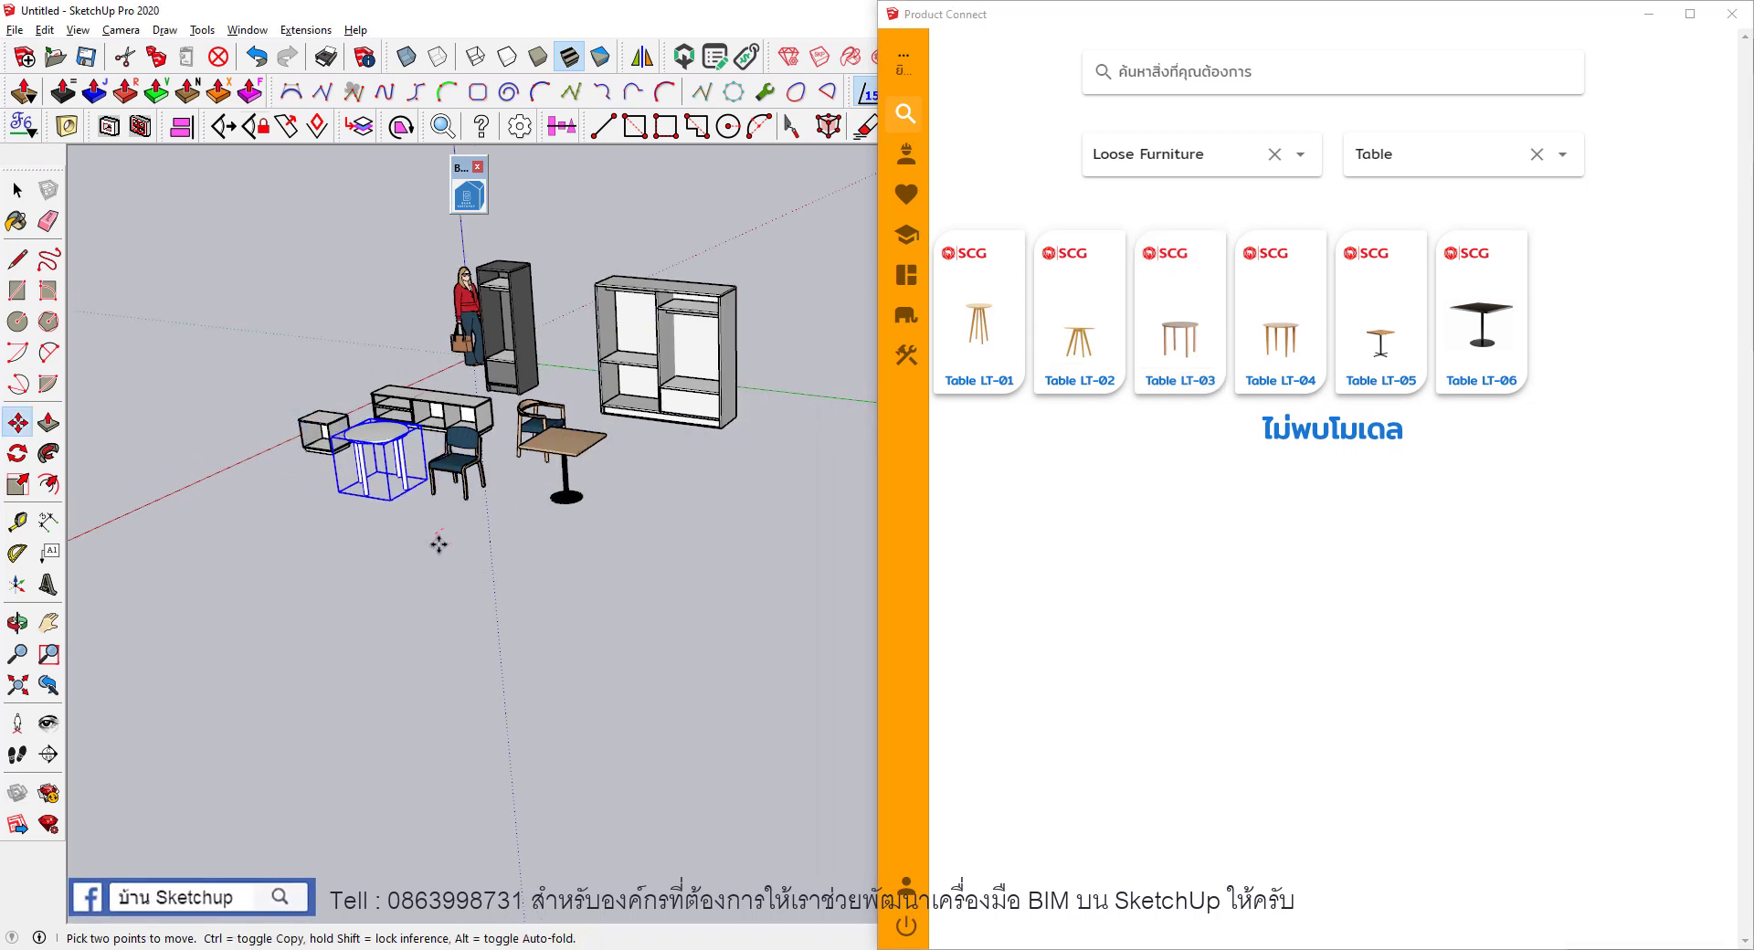
{"action": "left_click", "coordinate": [438, 539]}
{"action": "middle_click_drag", "start_coordinate": [438, 539], "coordinate": [600, 647]}
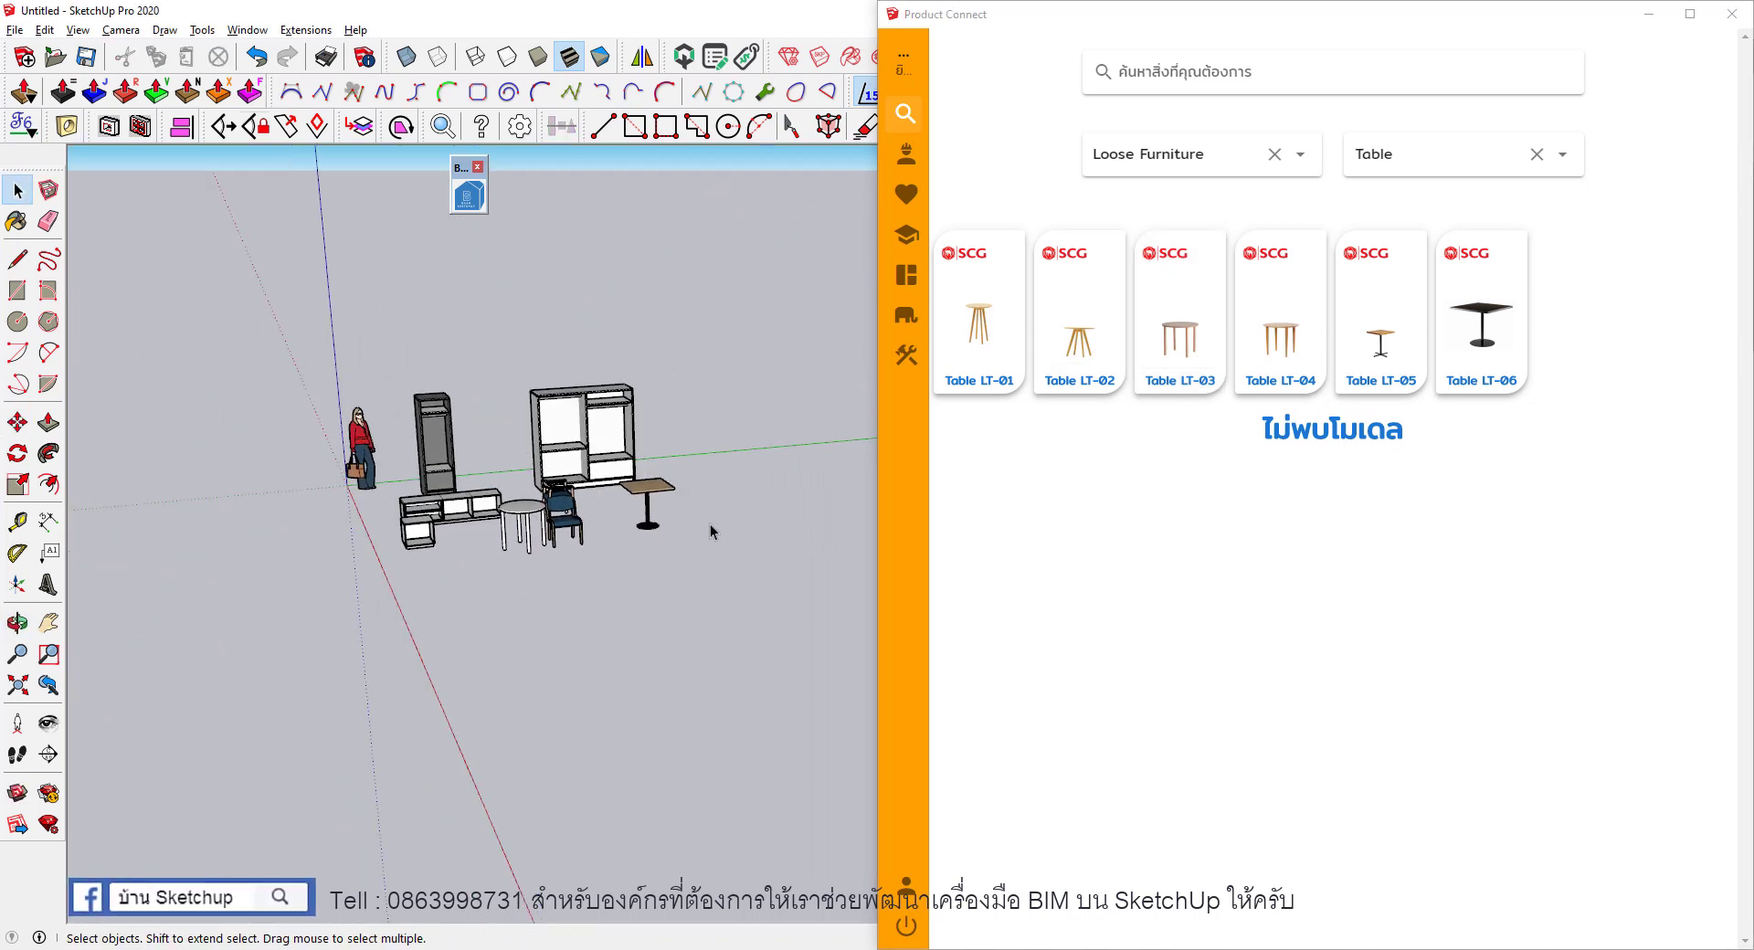
{"action": "scroll", "coordinate": [596, 603], "scroll_direction": "up", "scroll_amount": 1}
{"action": "scroll", "coordinate": [596, 603], "scroll_direction": "up", "scroll_amount": 1}
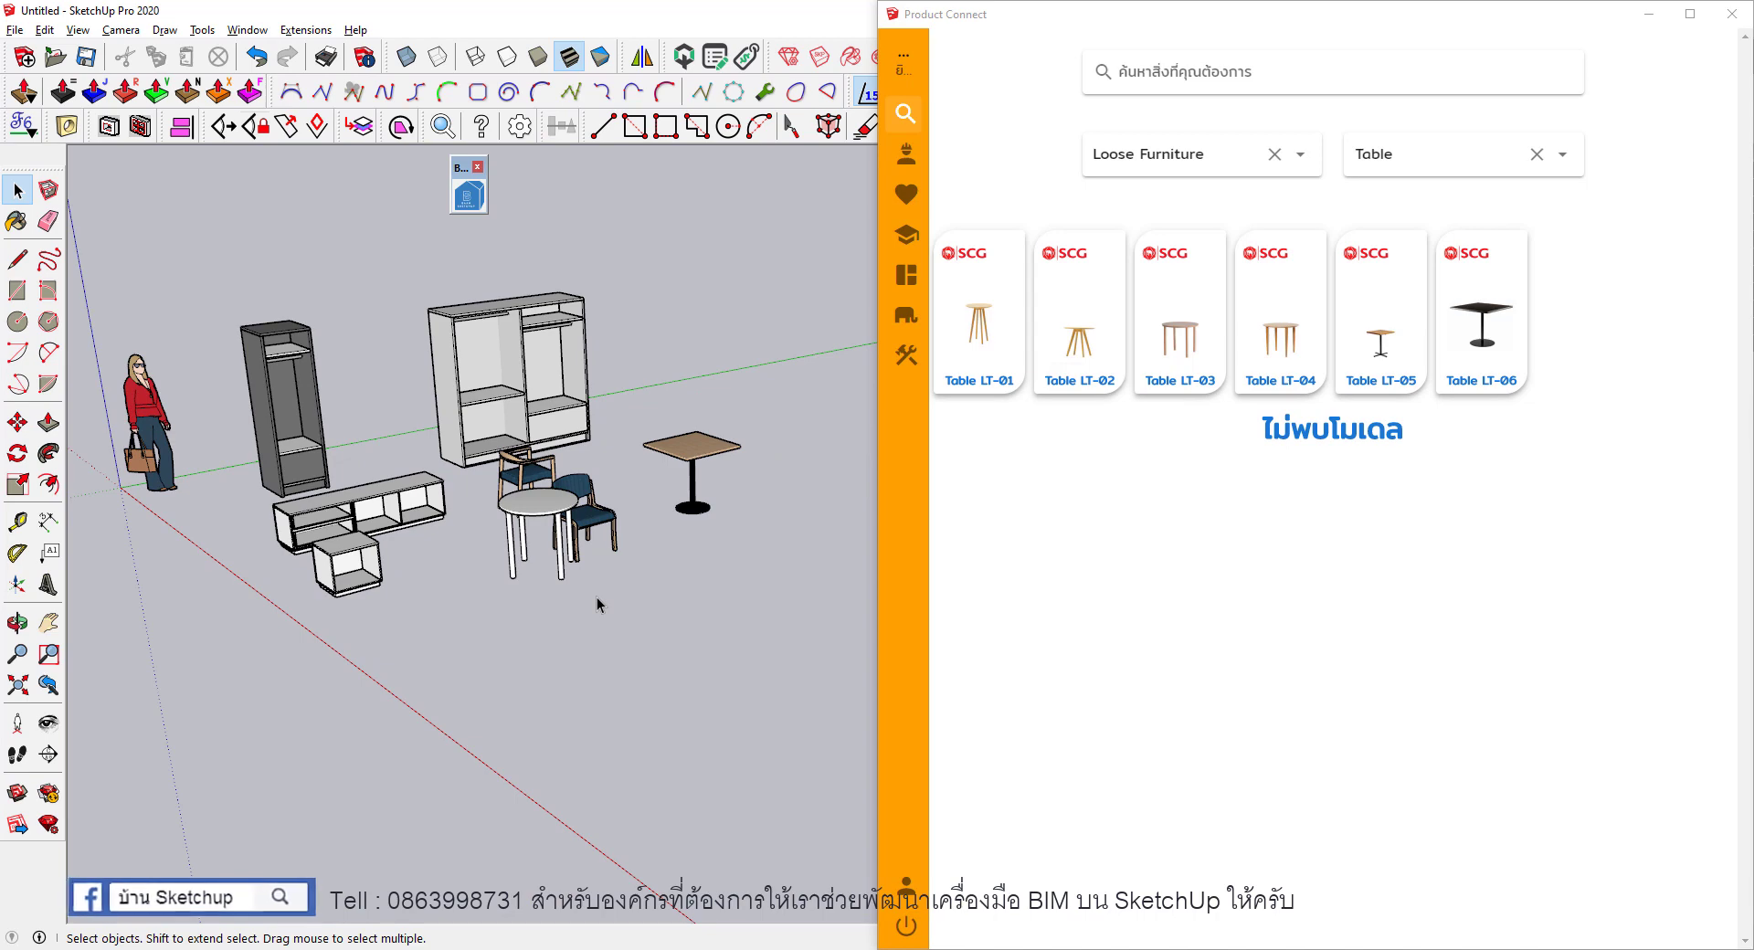
{"action": "left_click", "coordinate": [978, 327]}
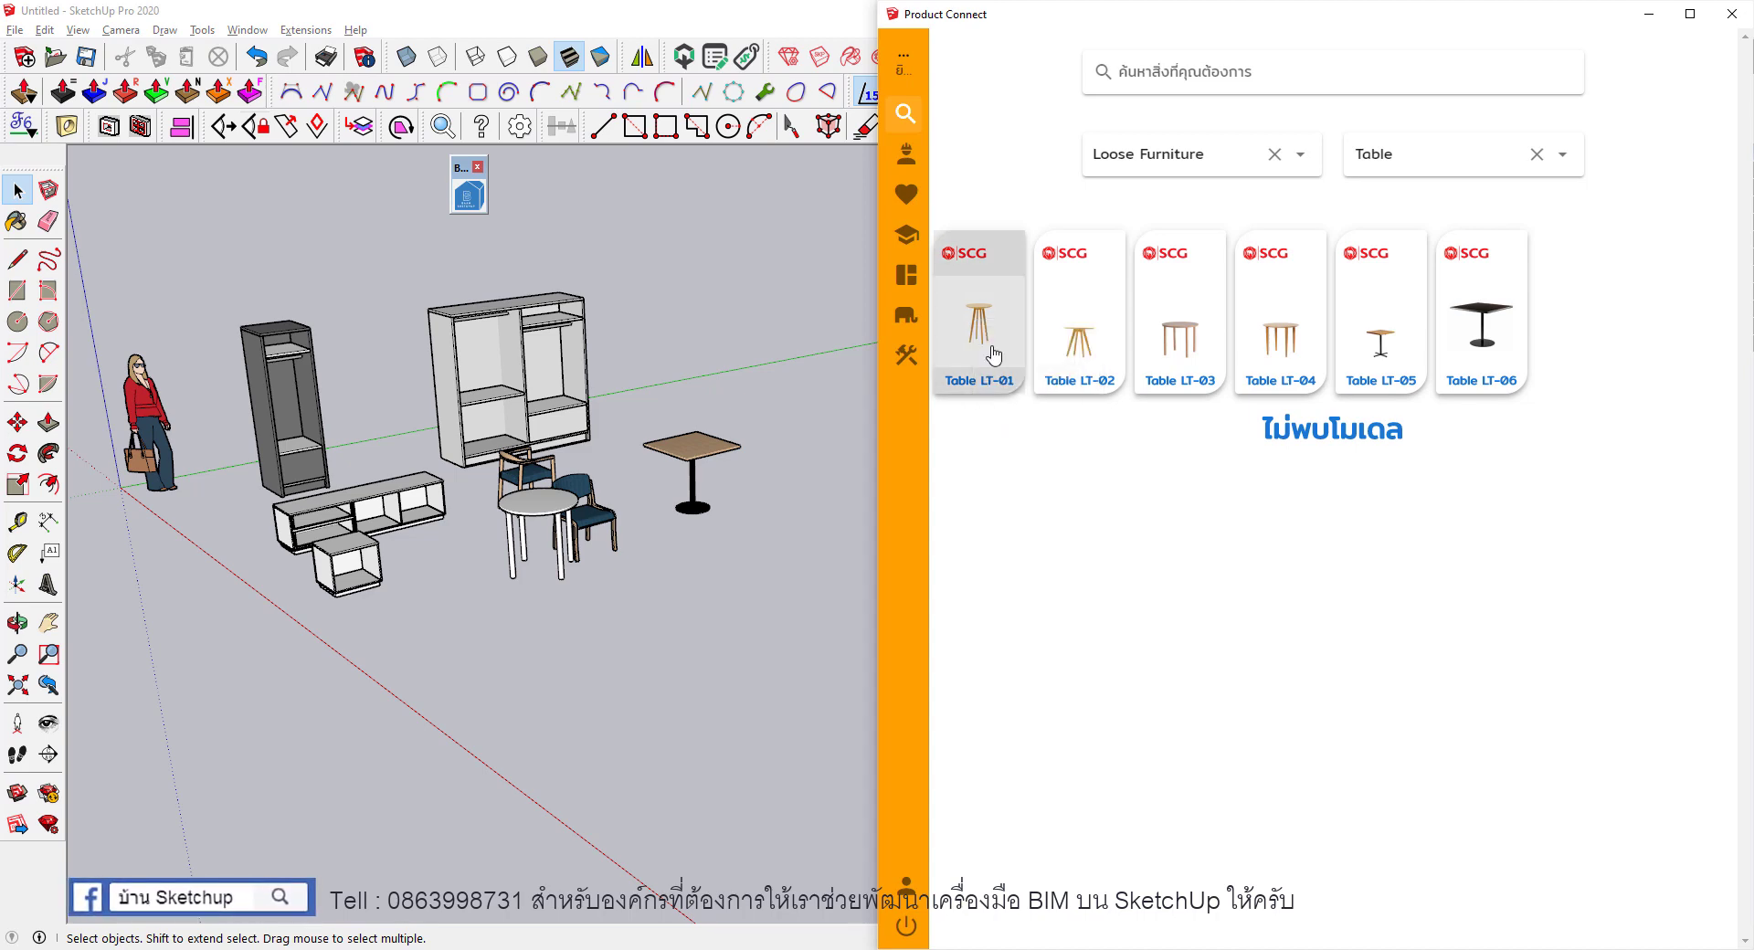
Open the Table LT-01 details web page through its รายละเอียด option.
{"action": "left_click", "coordinate": [989, 344]}
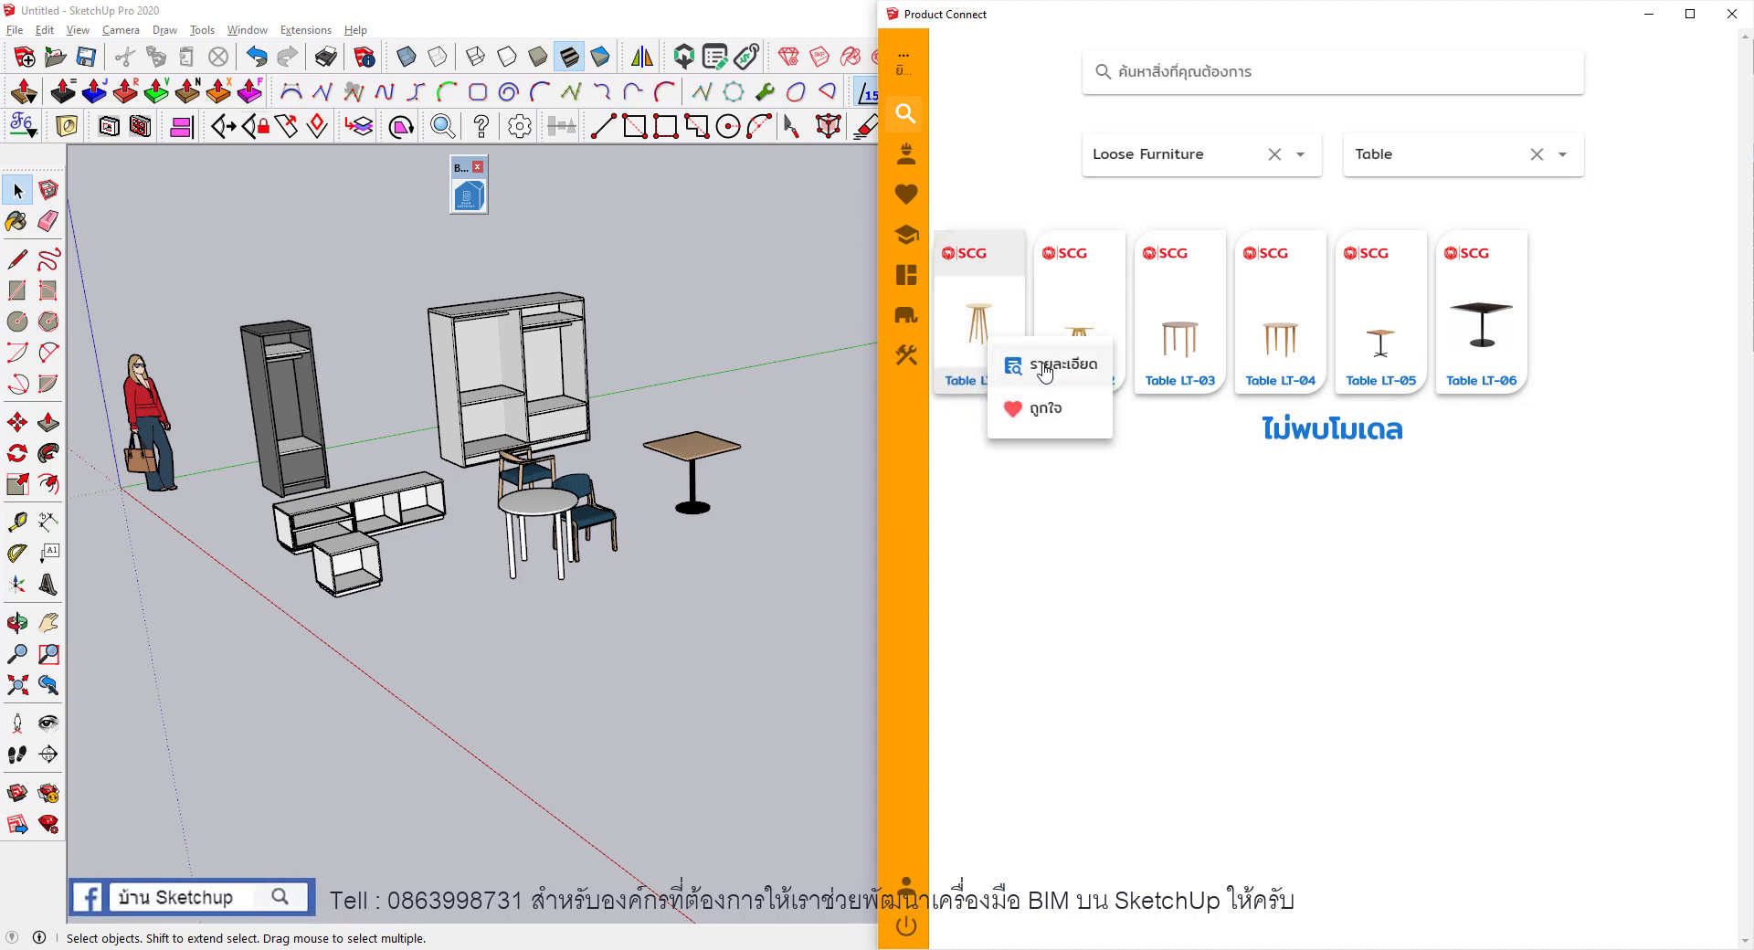
{"action": "left_click", "coordinate": [1046, 366]}
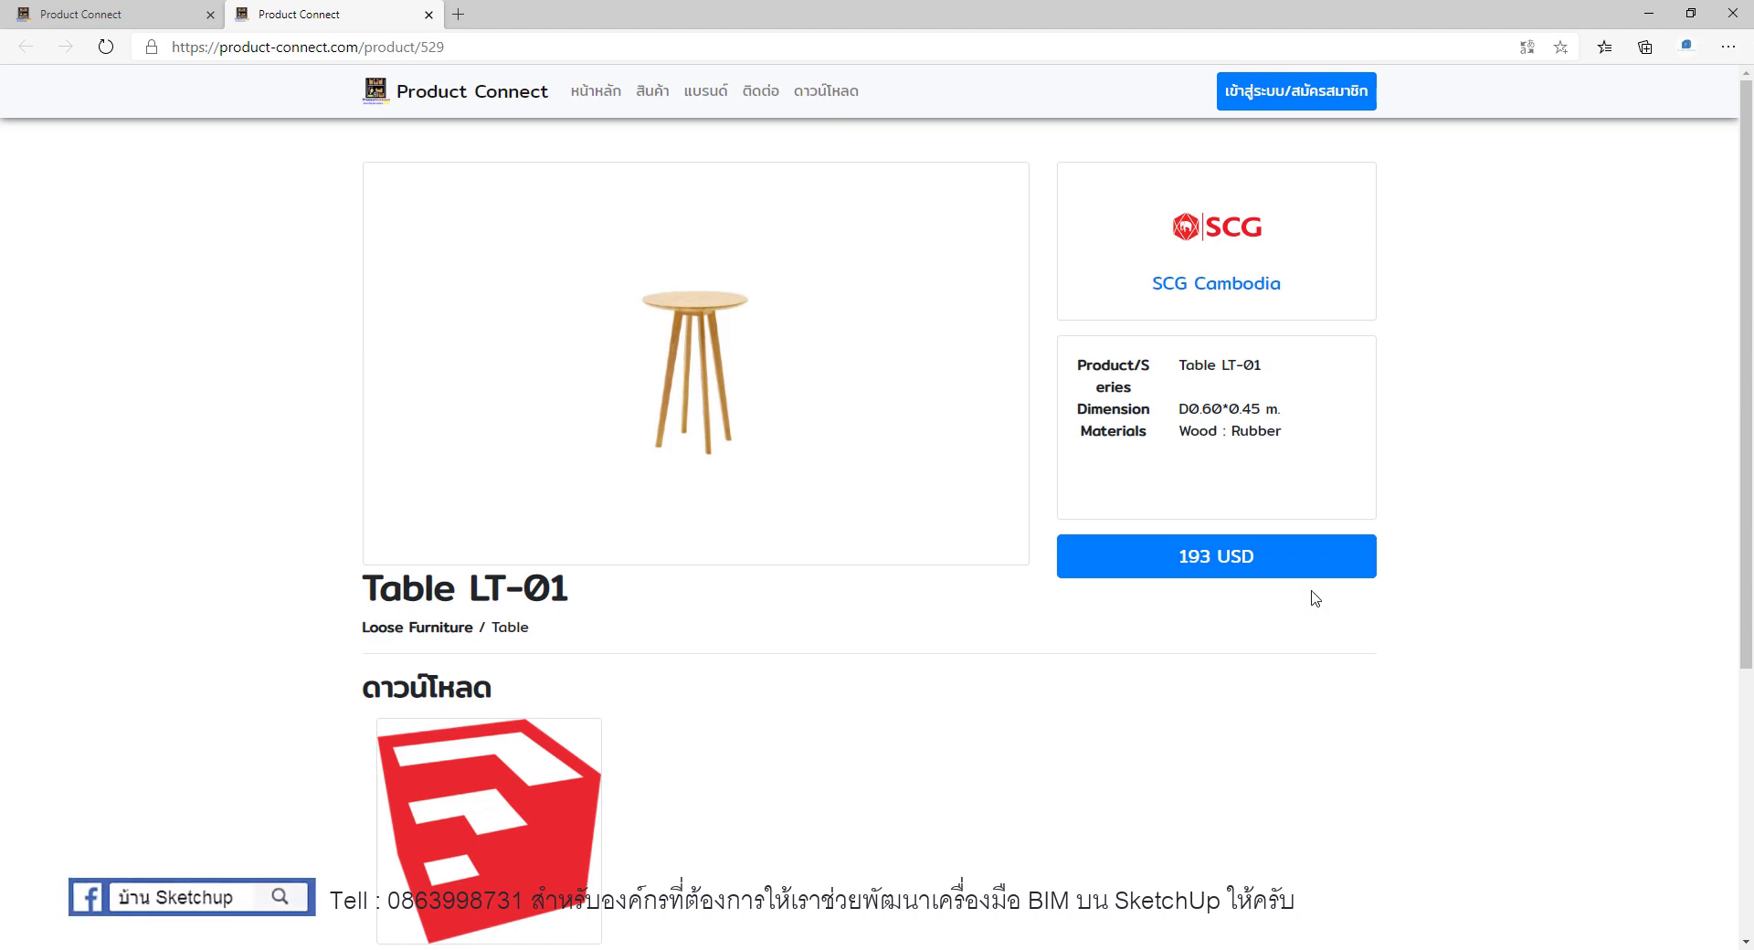
{"action": "scroll", "coordinate": [1314, 598], "scroll_direction": "down", "scroll_amount": 4}
{"action": "scroll", "coordinate": [1315, 595], "scroll_direction": "up", "scroll_amount": 4}
{"action": "left_click_drag", "start_coordinate": [1112, 301], "coordinate": [1228, 190]}
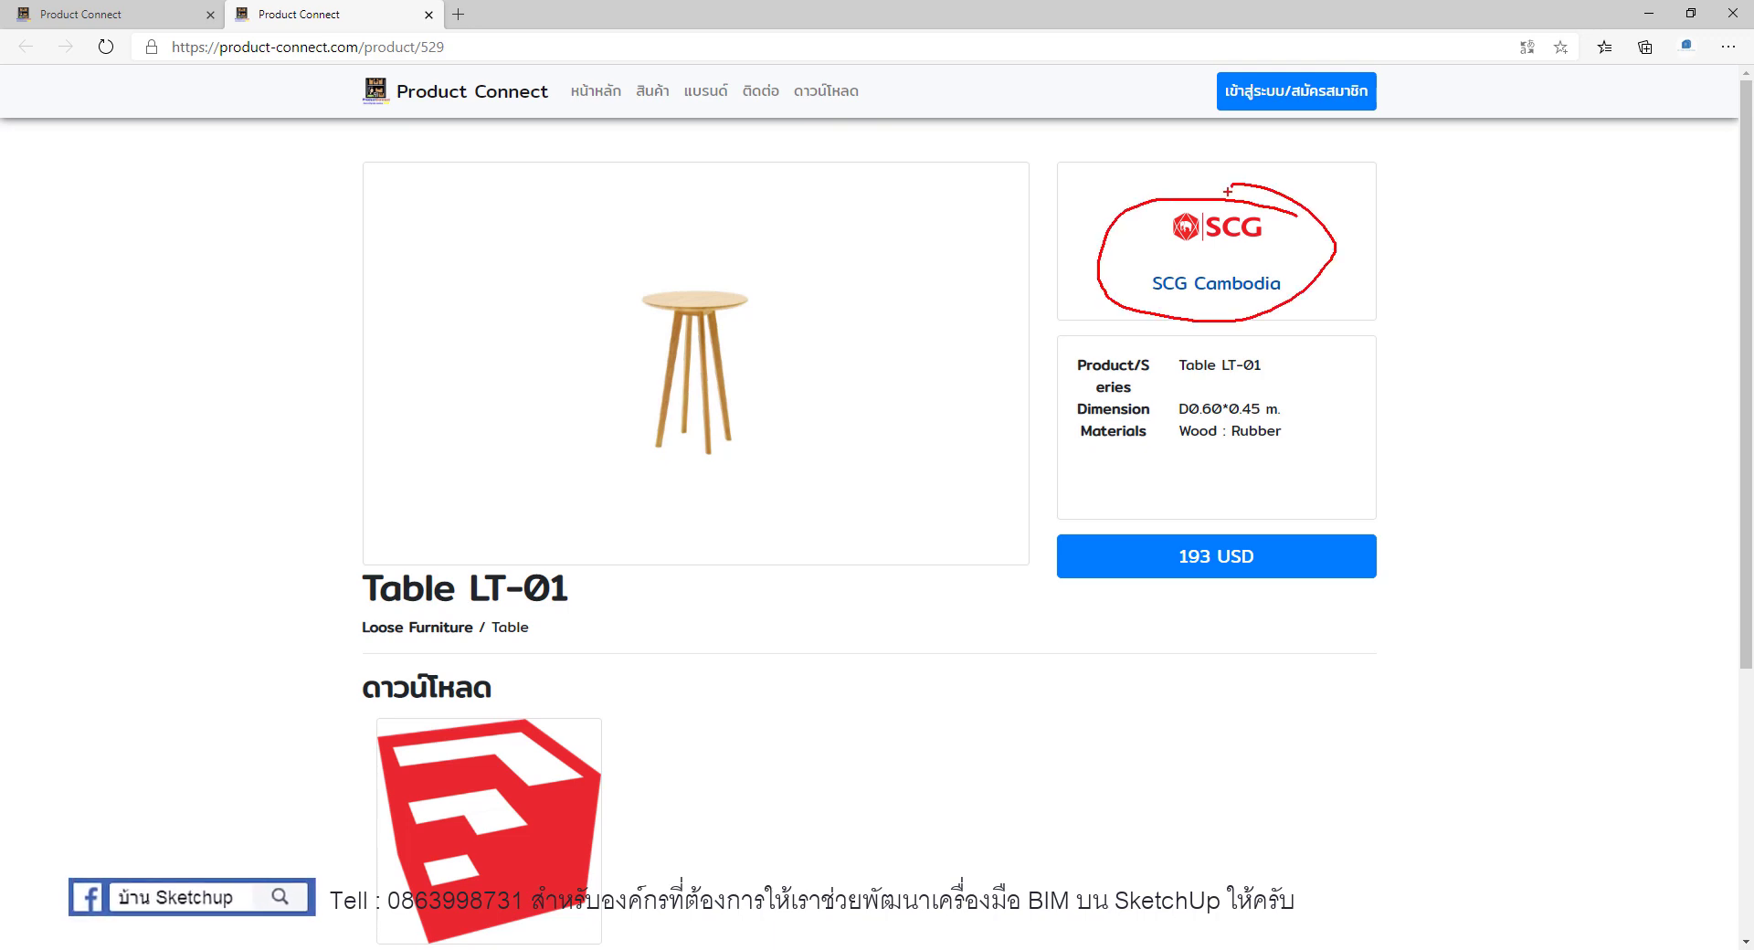
Go to the SCG Cambodia brand page and scroll through its product catalogue.
{"action": "left_click", "coordinate": [1235, 299]}
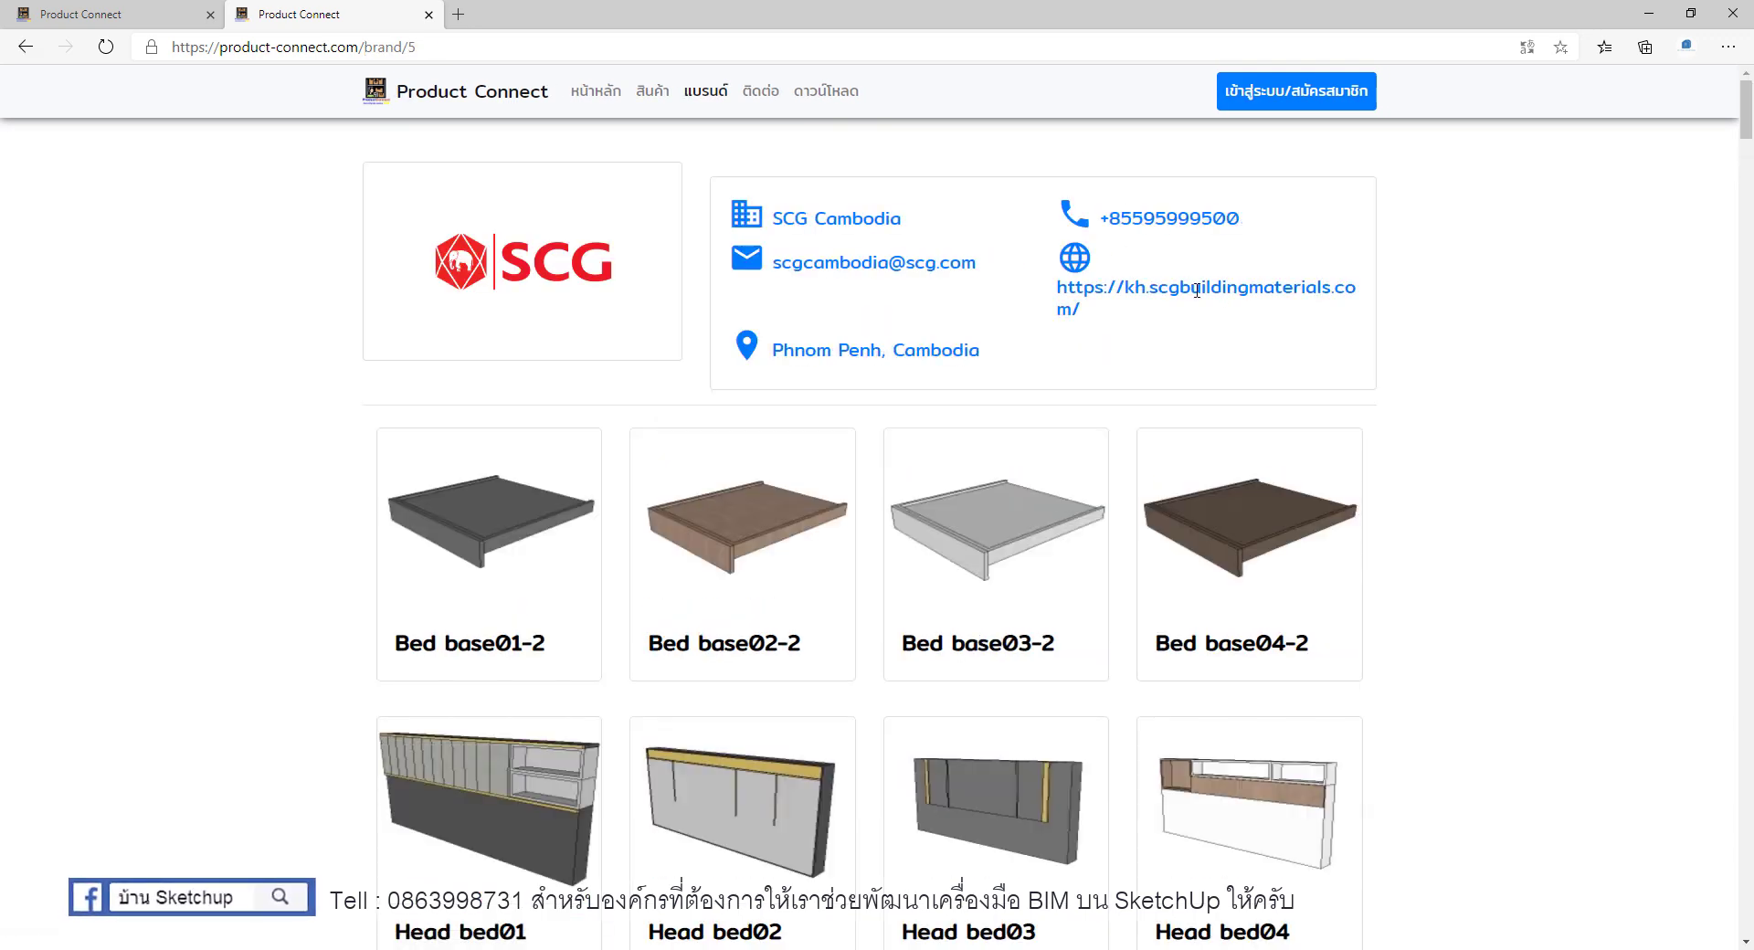
{"action": "scroll", "coordinate": [1195, 289], "scroll_direction": "down", "scroll_amount": 3}
{"action": "scroll", "coordinate": [1195, 288], "scroll_direction": "down", "scroll_amount": 7}
{"action": "scroll", "coordinate": [1195, 289], "scroll_direction": "down", "scroll_amount": 10}
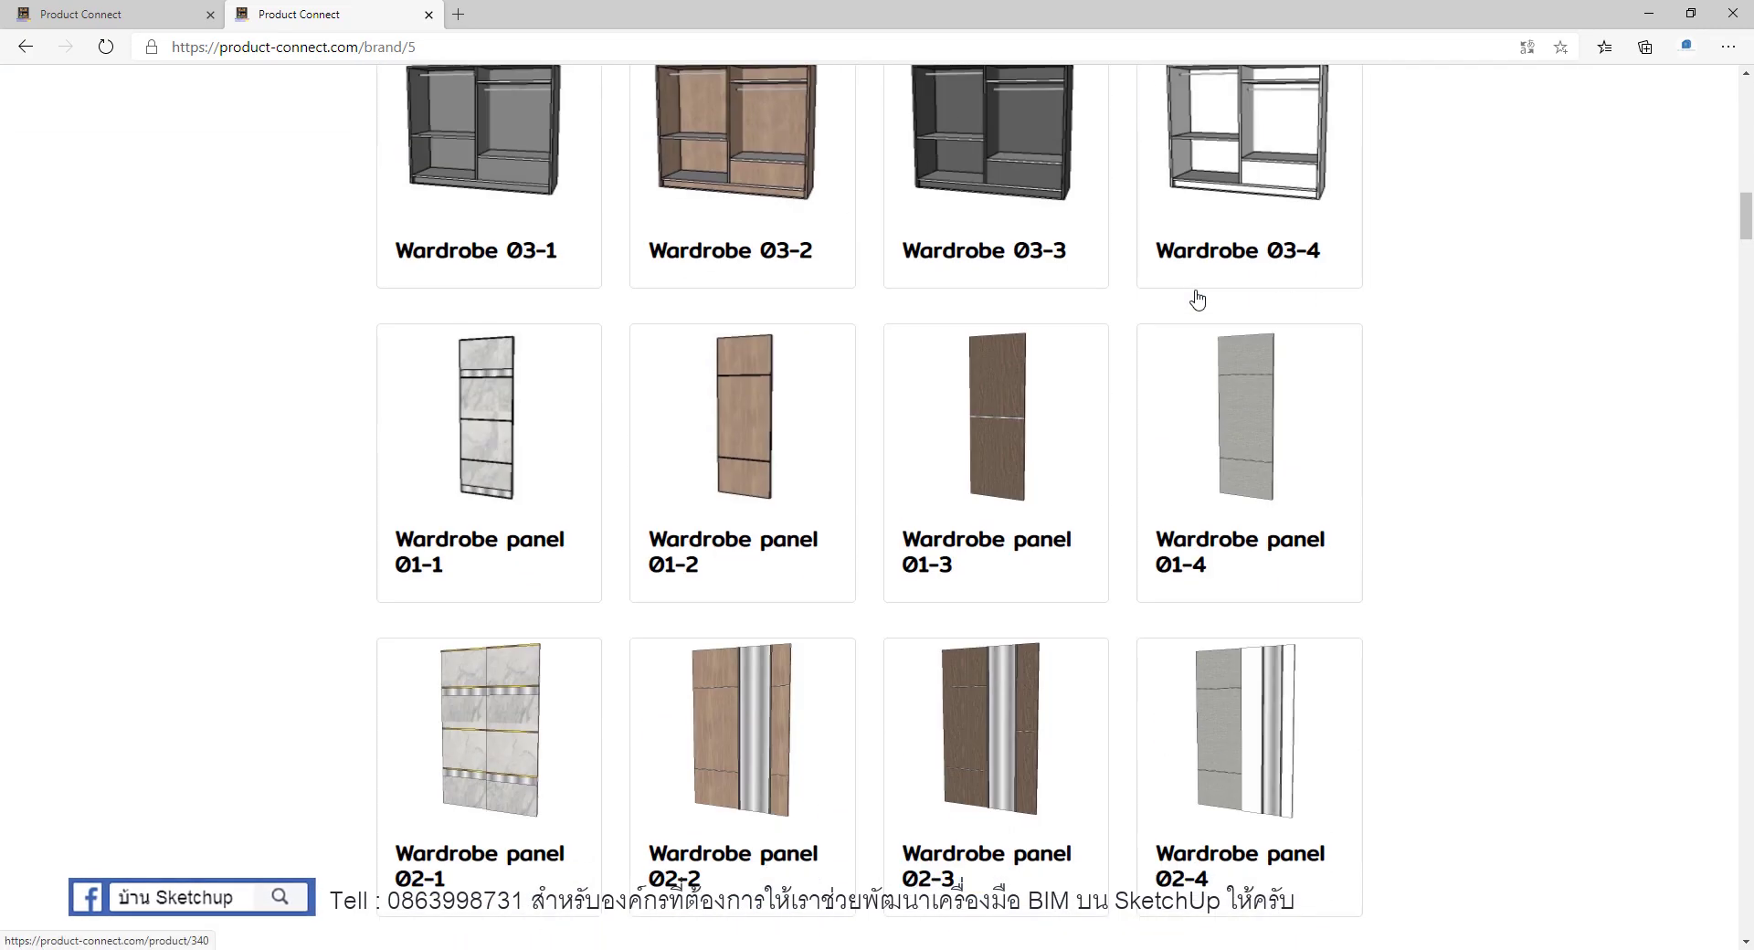
{"action": "scroll", "coordinate": [1198, 299], "scroll_direction": "up", "scroll_amount": 15}
{"action": "scroll", "coordinate": [1198, 299], "scroll_direction": "up", "scroll_amount": 6}
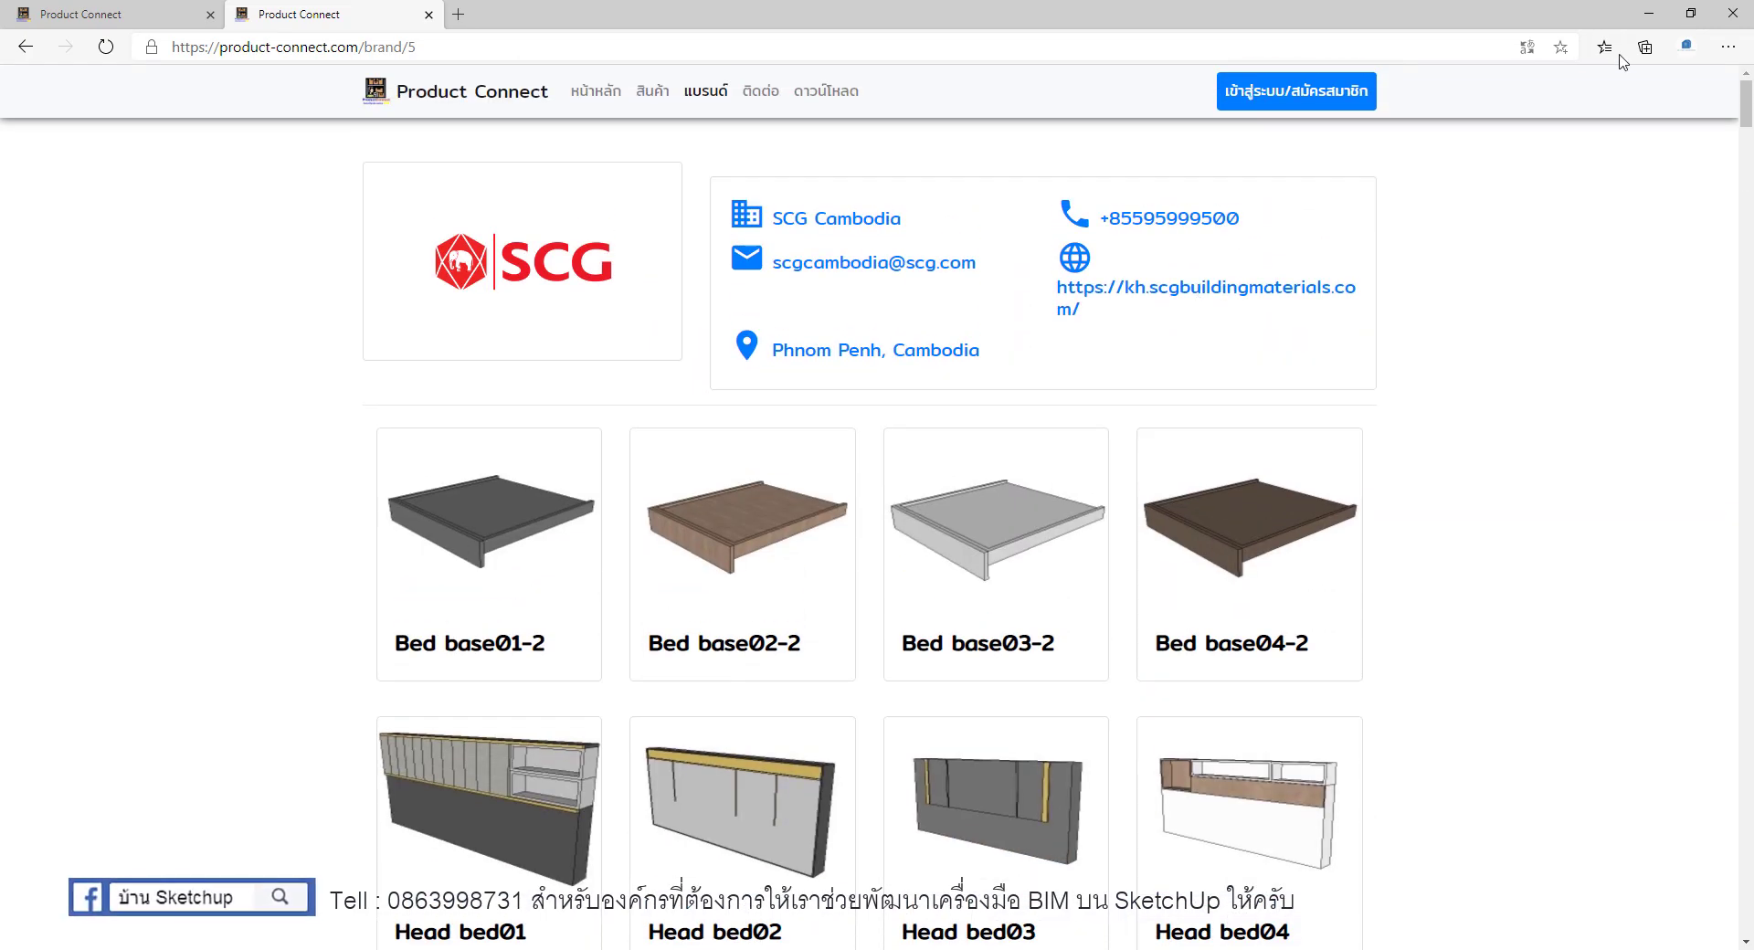
Close the browser, look through the SCG and ตราเพชร brands, then open the Windows ALU INFO catalogue.
{"action": "left_click", "coordinate": [1733, 18]}
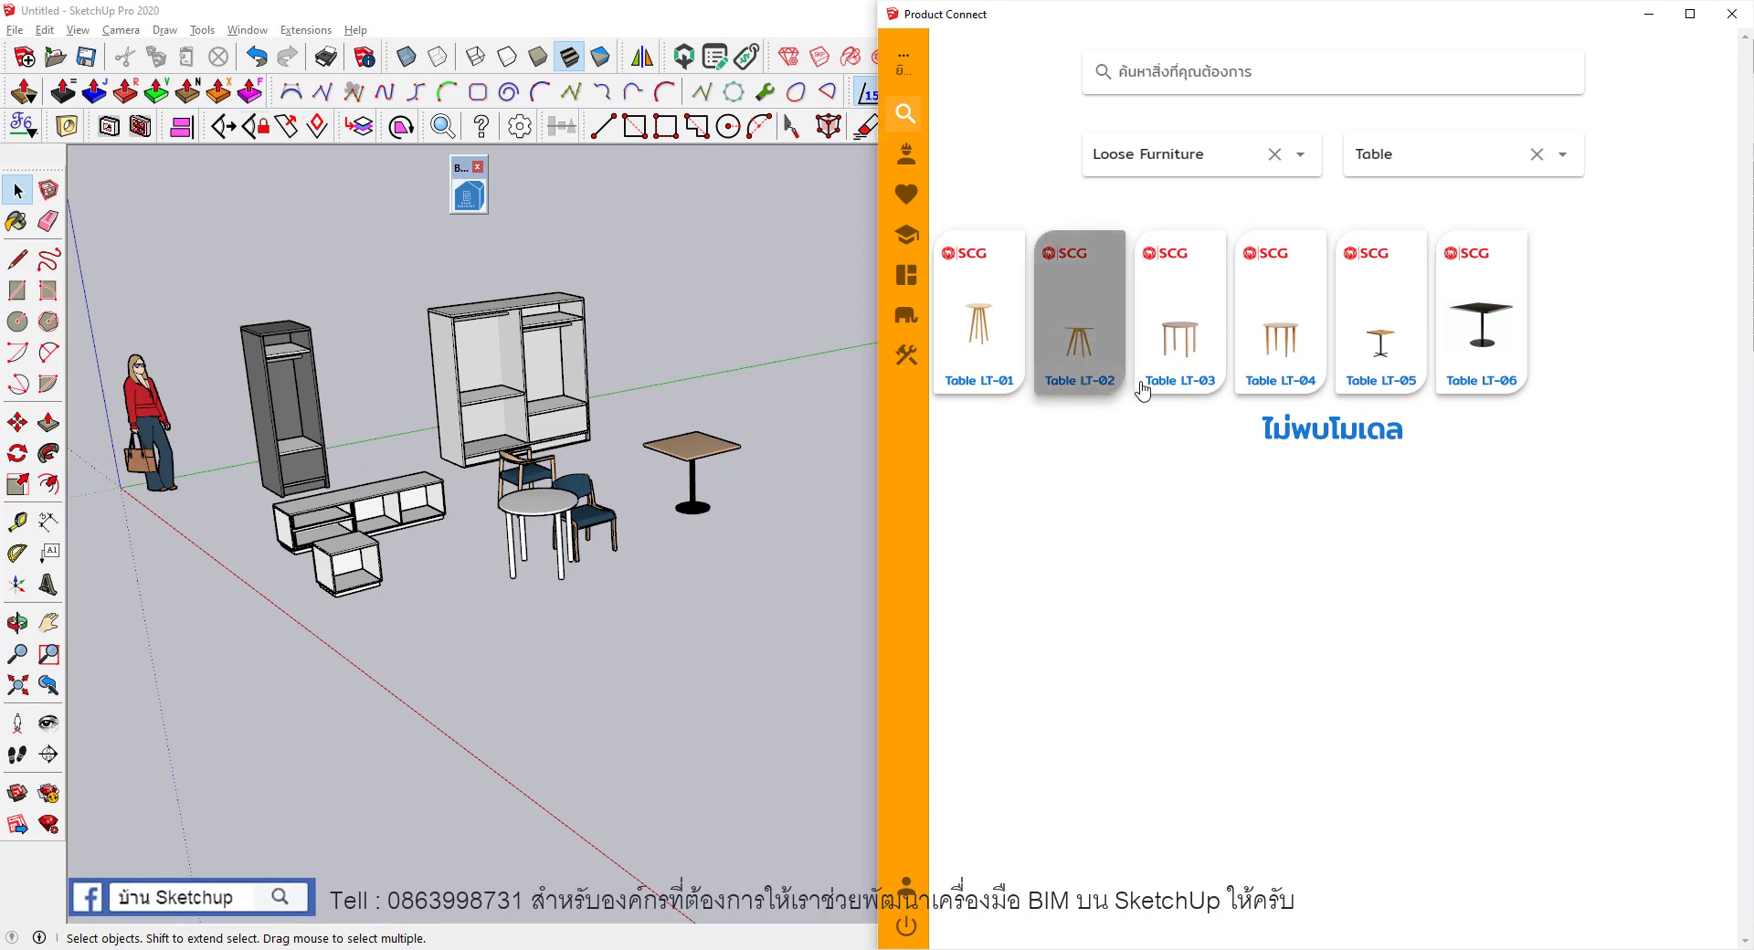
{"action": "left_click", "coordinate": [907, 157]}
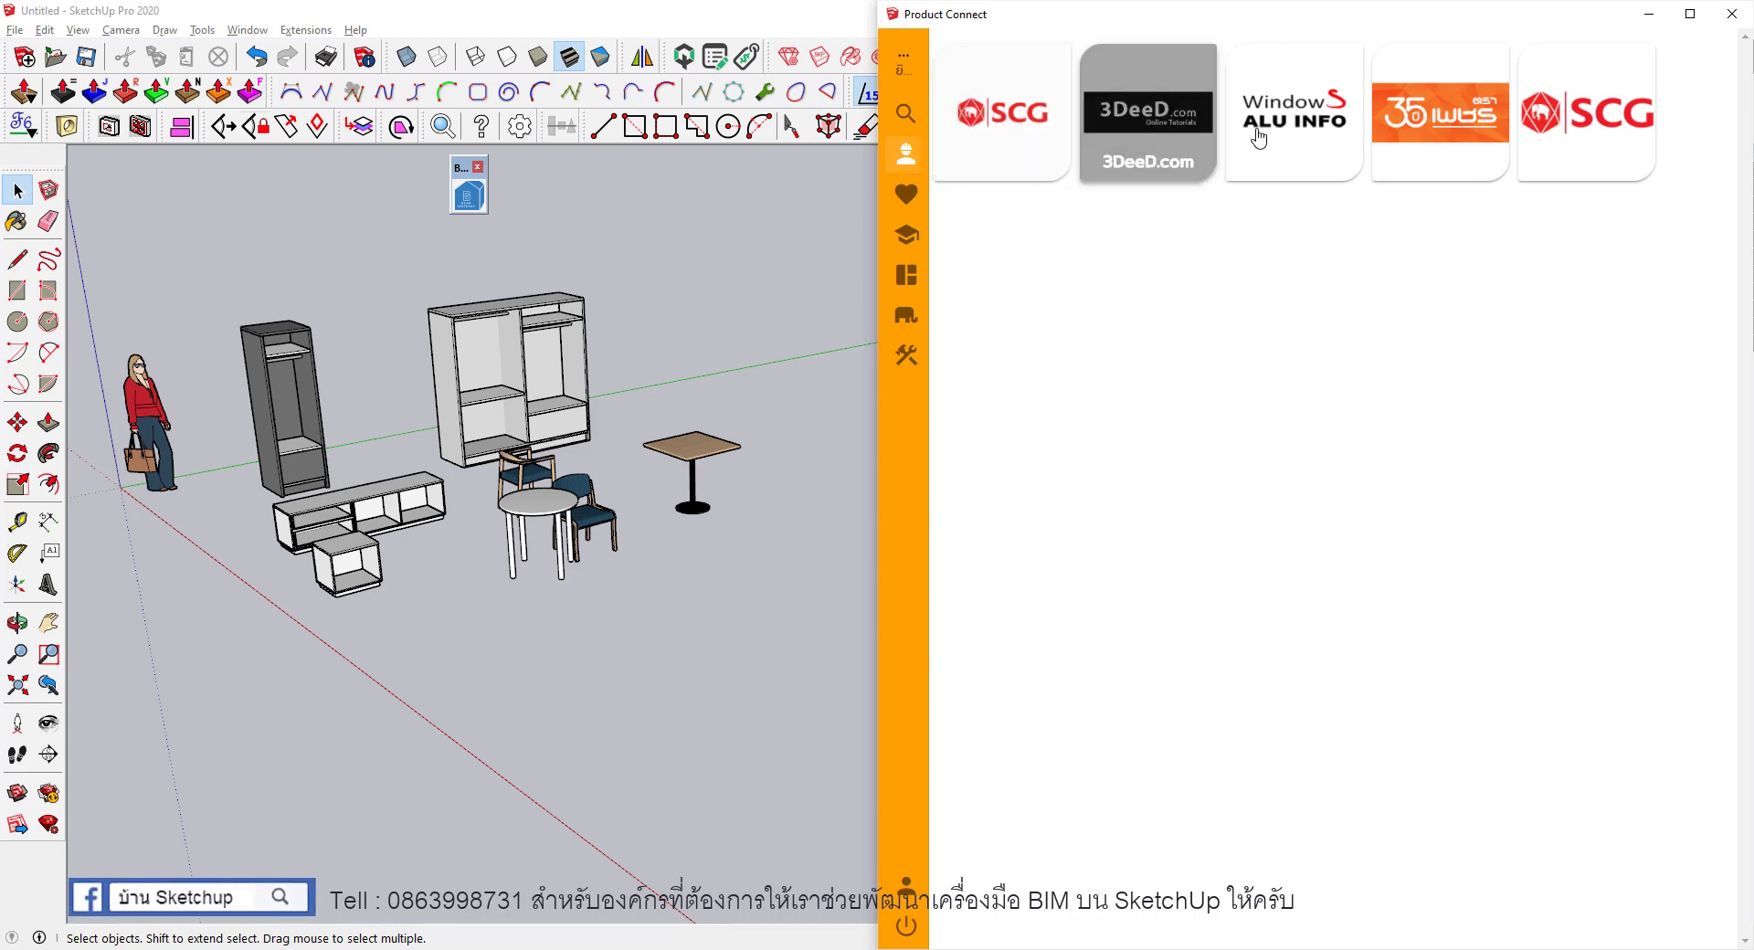
{"action": "left_click", "coordinate": [1005, 152]}
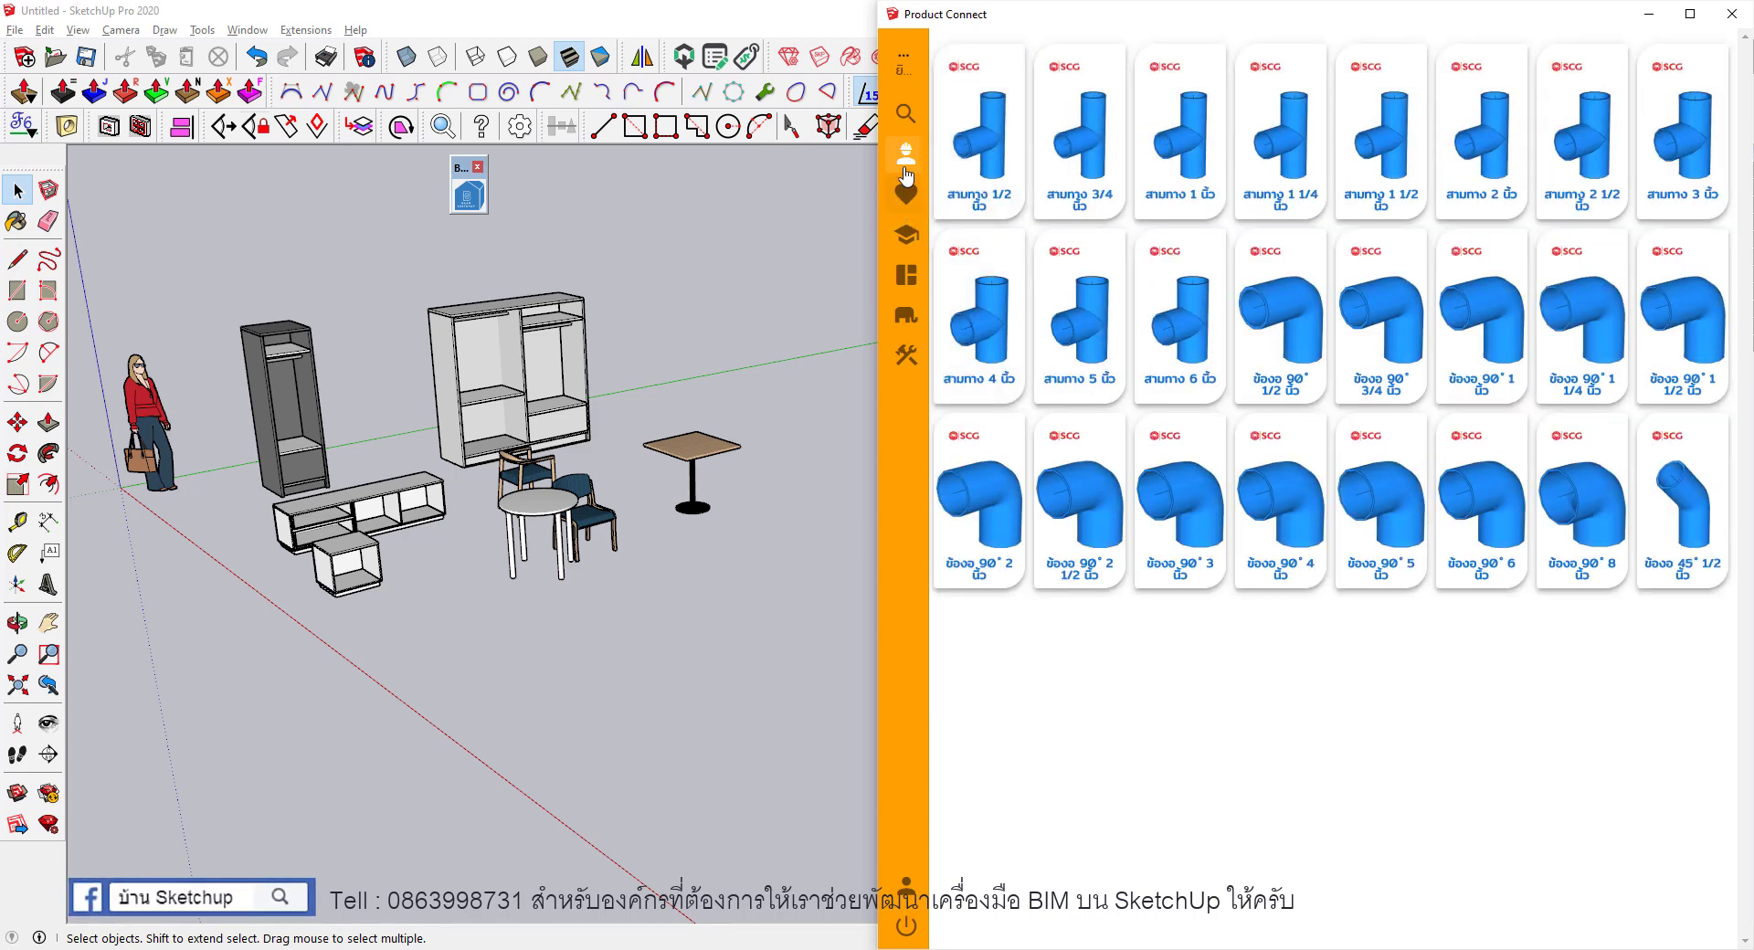
{"action": "left_click", "coordinate": [906, 173]}
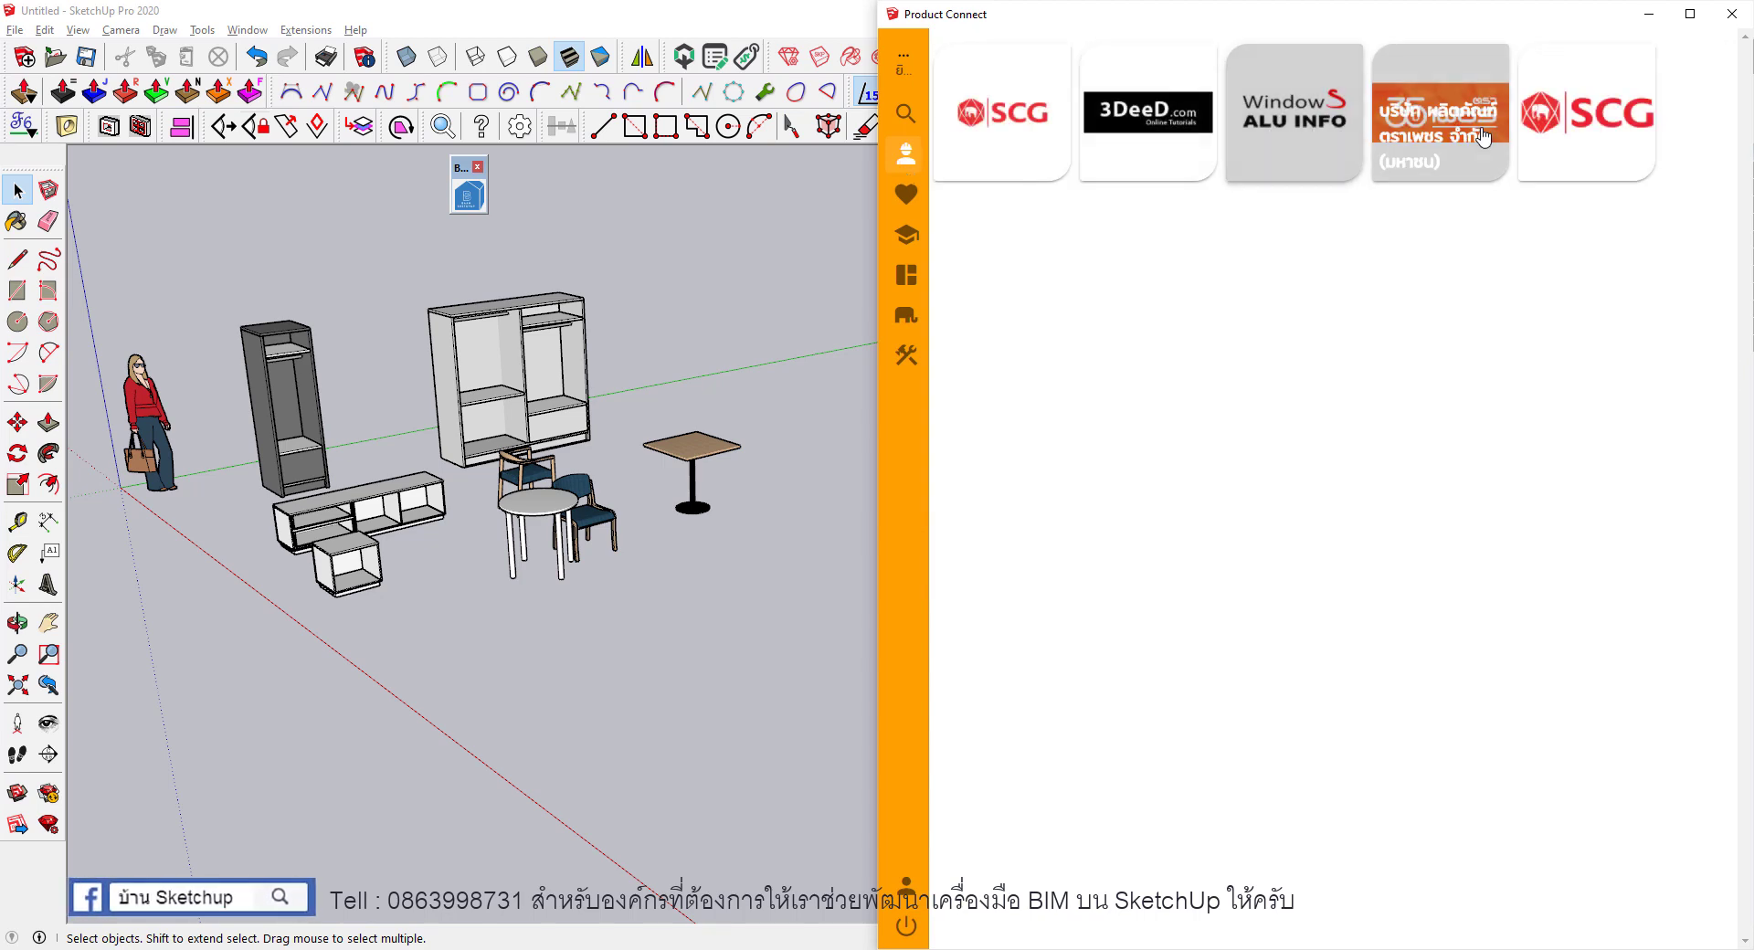
{"action": "left_click", "coordinate": [1461, 137]}
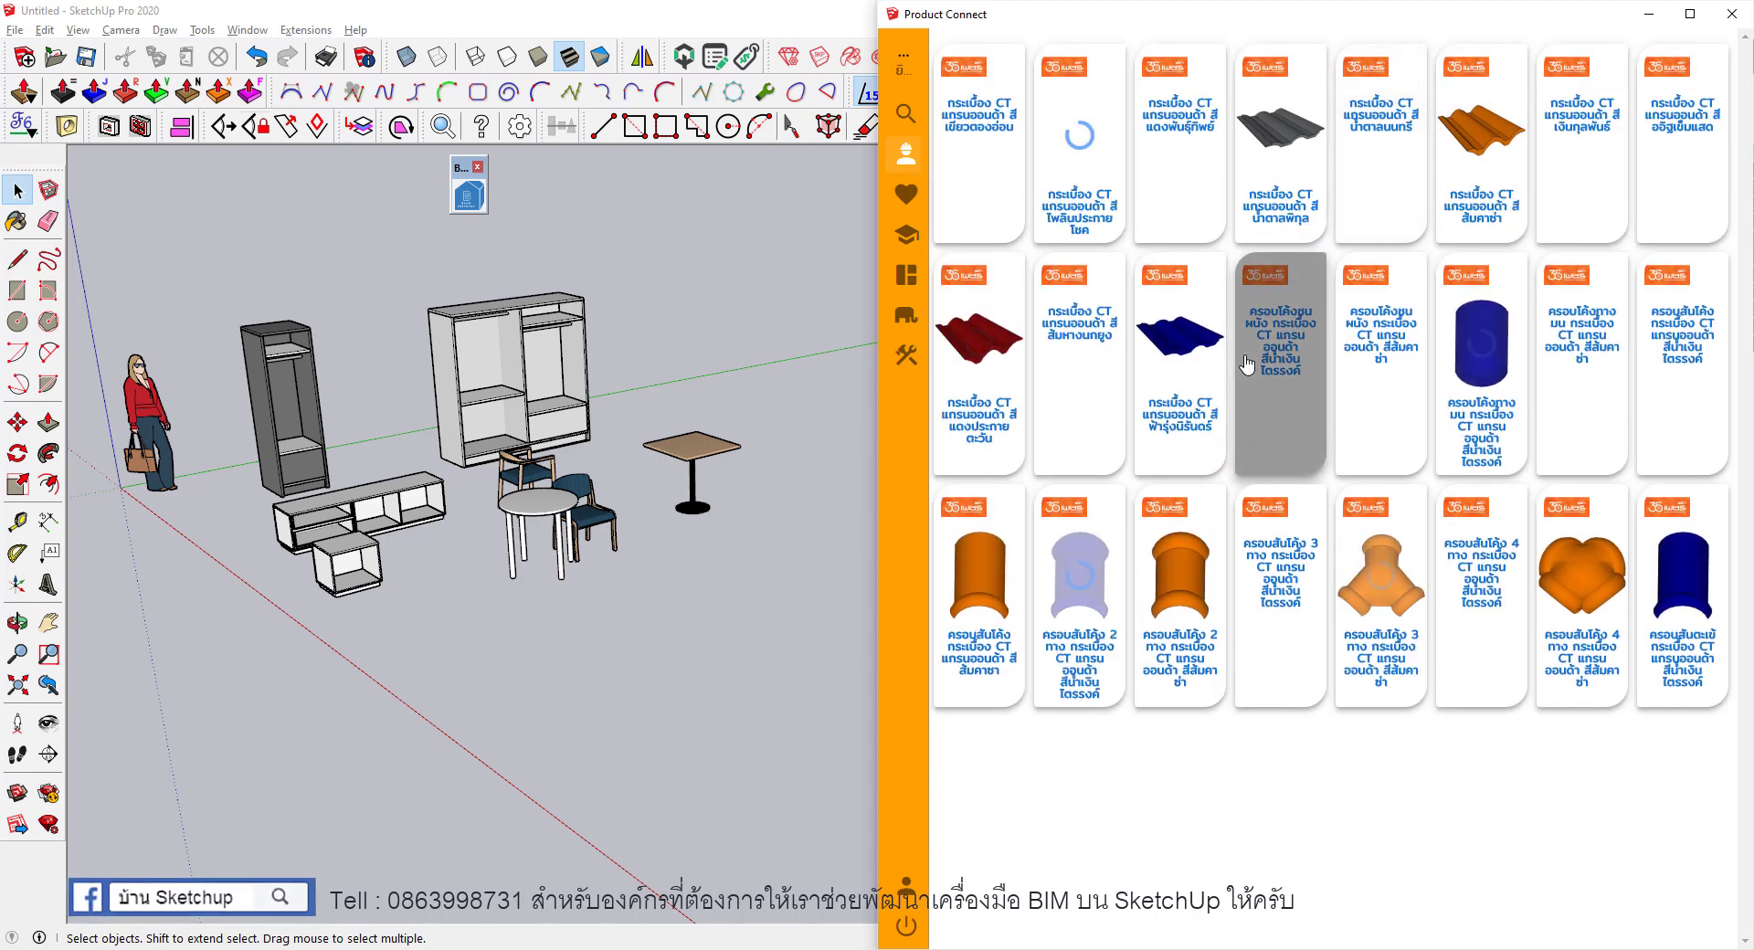
{"action": "left_click", "coordinate": [906, 172]}
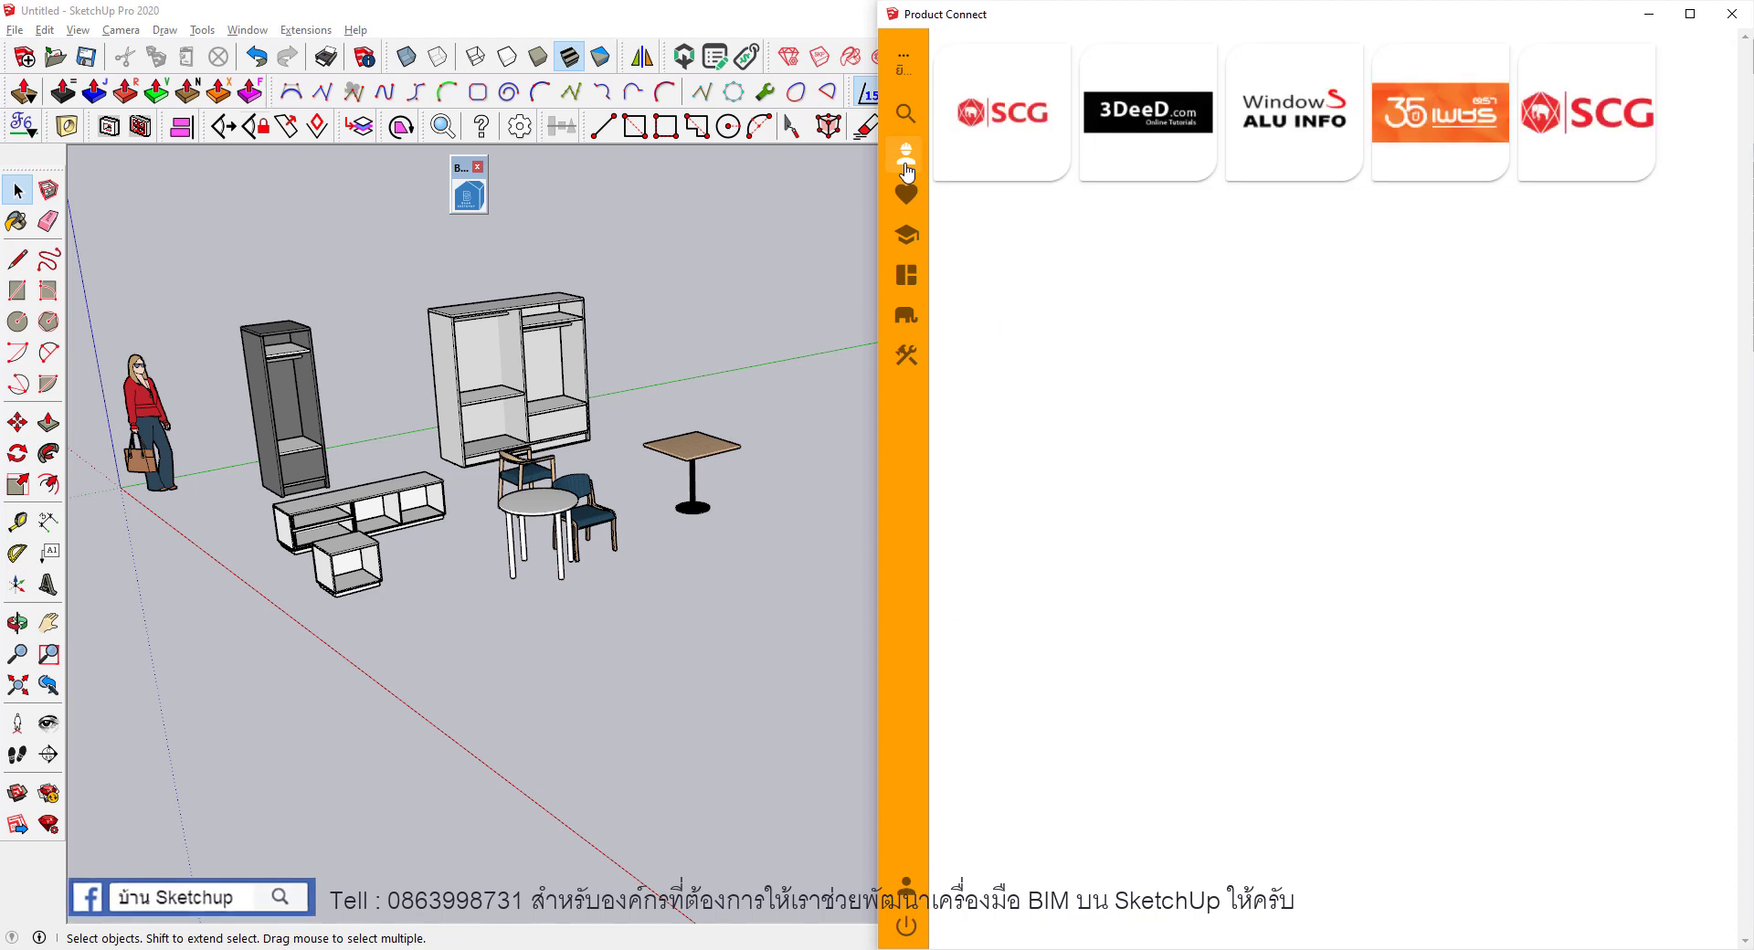
{"action": "left_click", "coordinate": [1279, 132]}
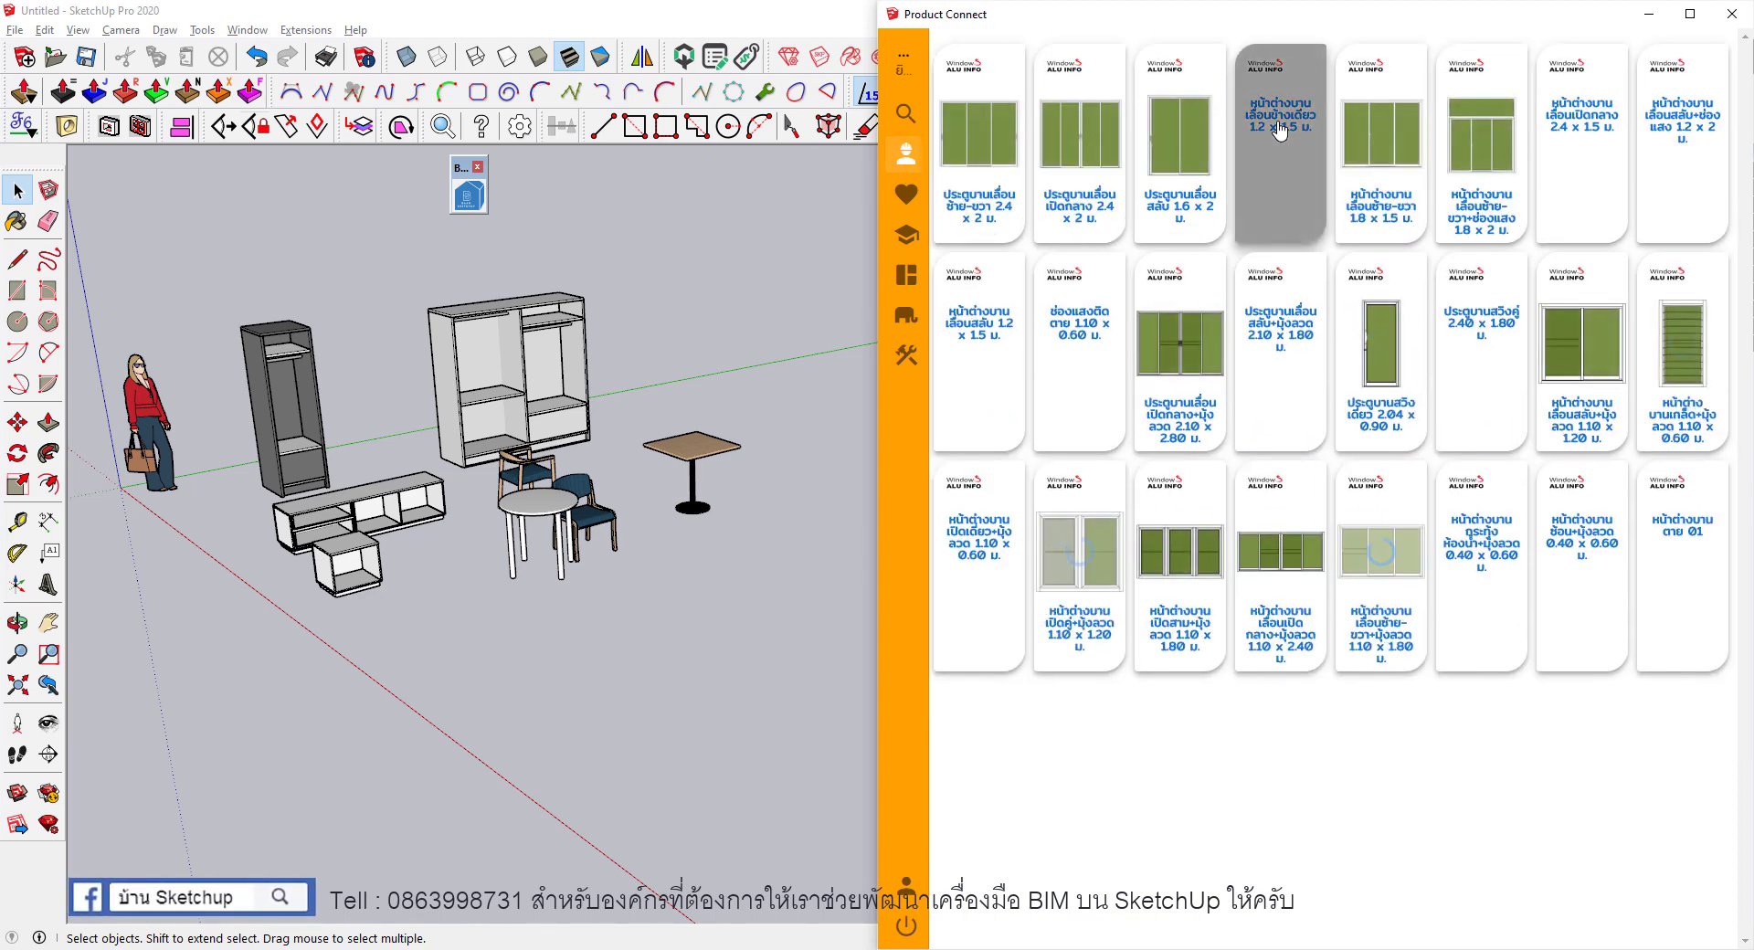
{"action": "scroll", "coordinate": [557, 411], "scroll_direction": "down", "scroll_amount": 3}
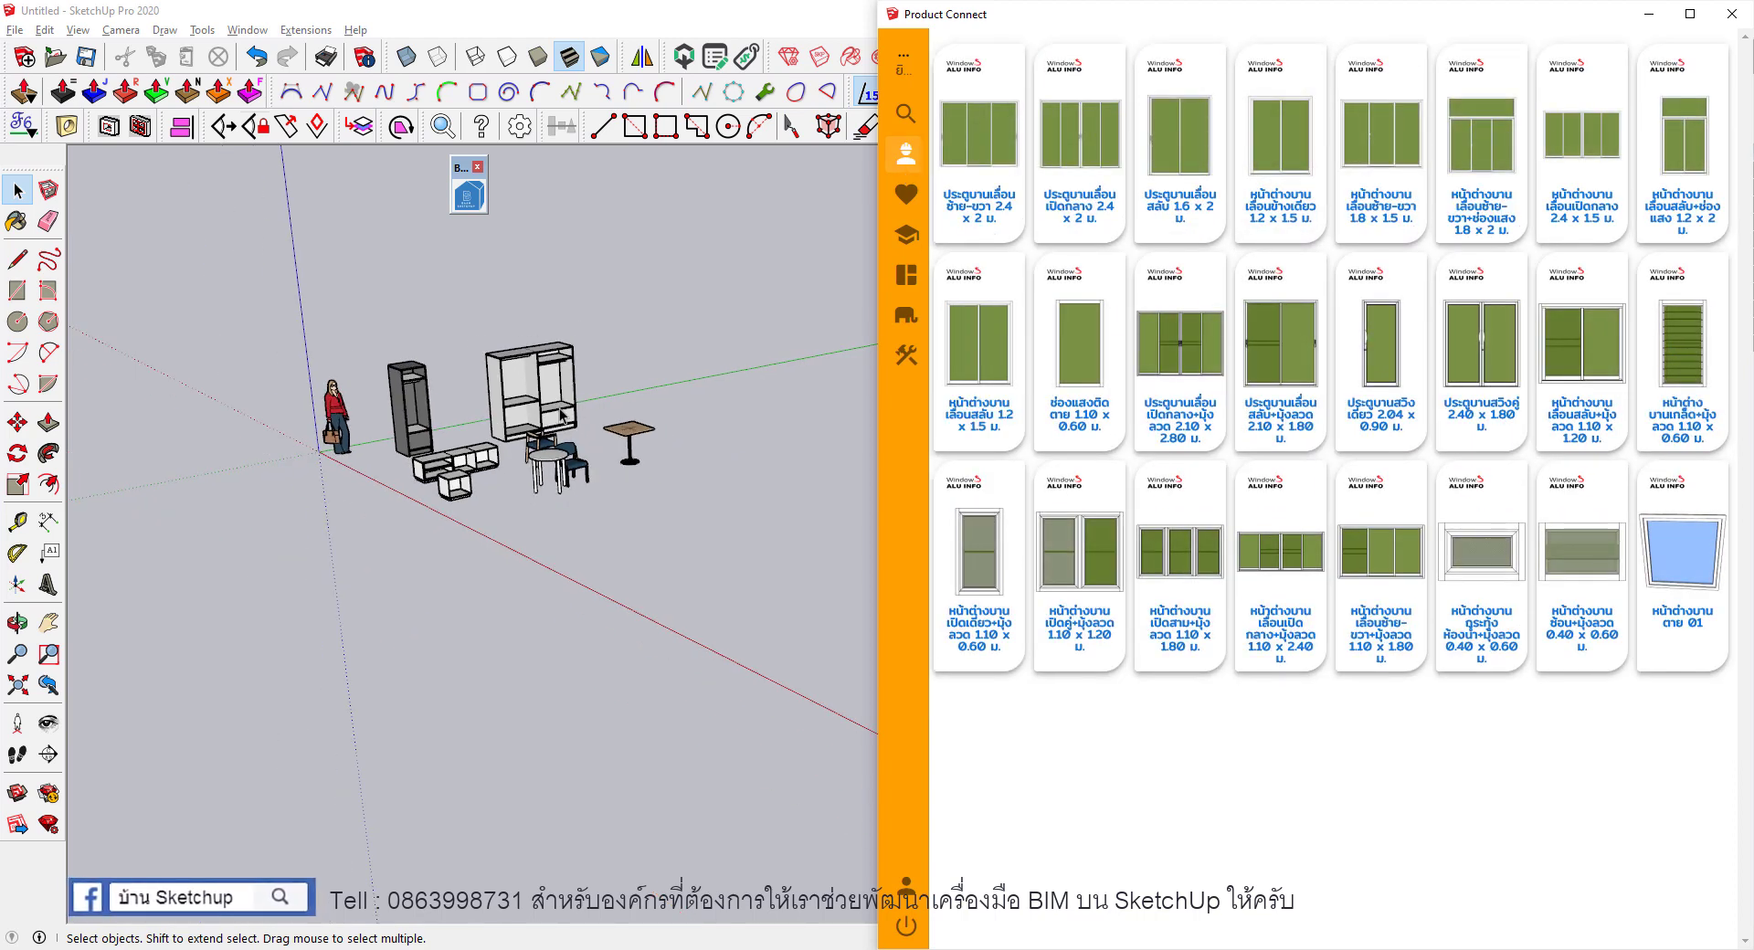
Place the Windows ALU INFO 2.4 x 2 m sliding door behind the square table.
{"action": "left_click", "coordinate": [975, 160]}
{"action": "scroll", "coordinate": [735, 391], "scroll_direction": "up", "scroll_amount": 2}
{"action": "scroll", "coordinate": [734, 391], "scroll_direction": "up", "scroll_amount": 2}
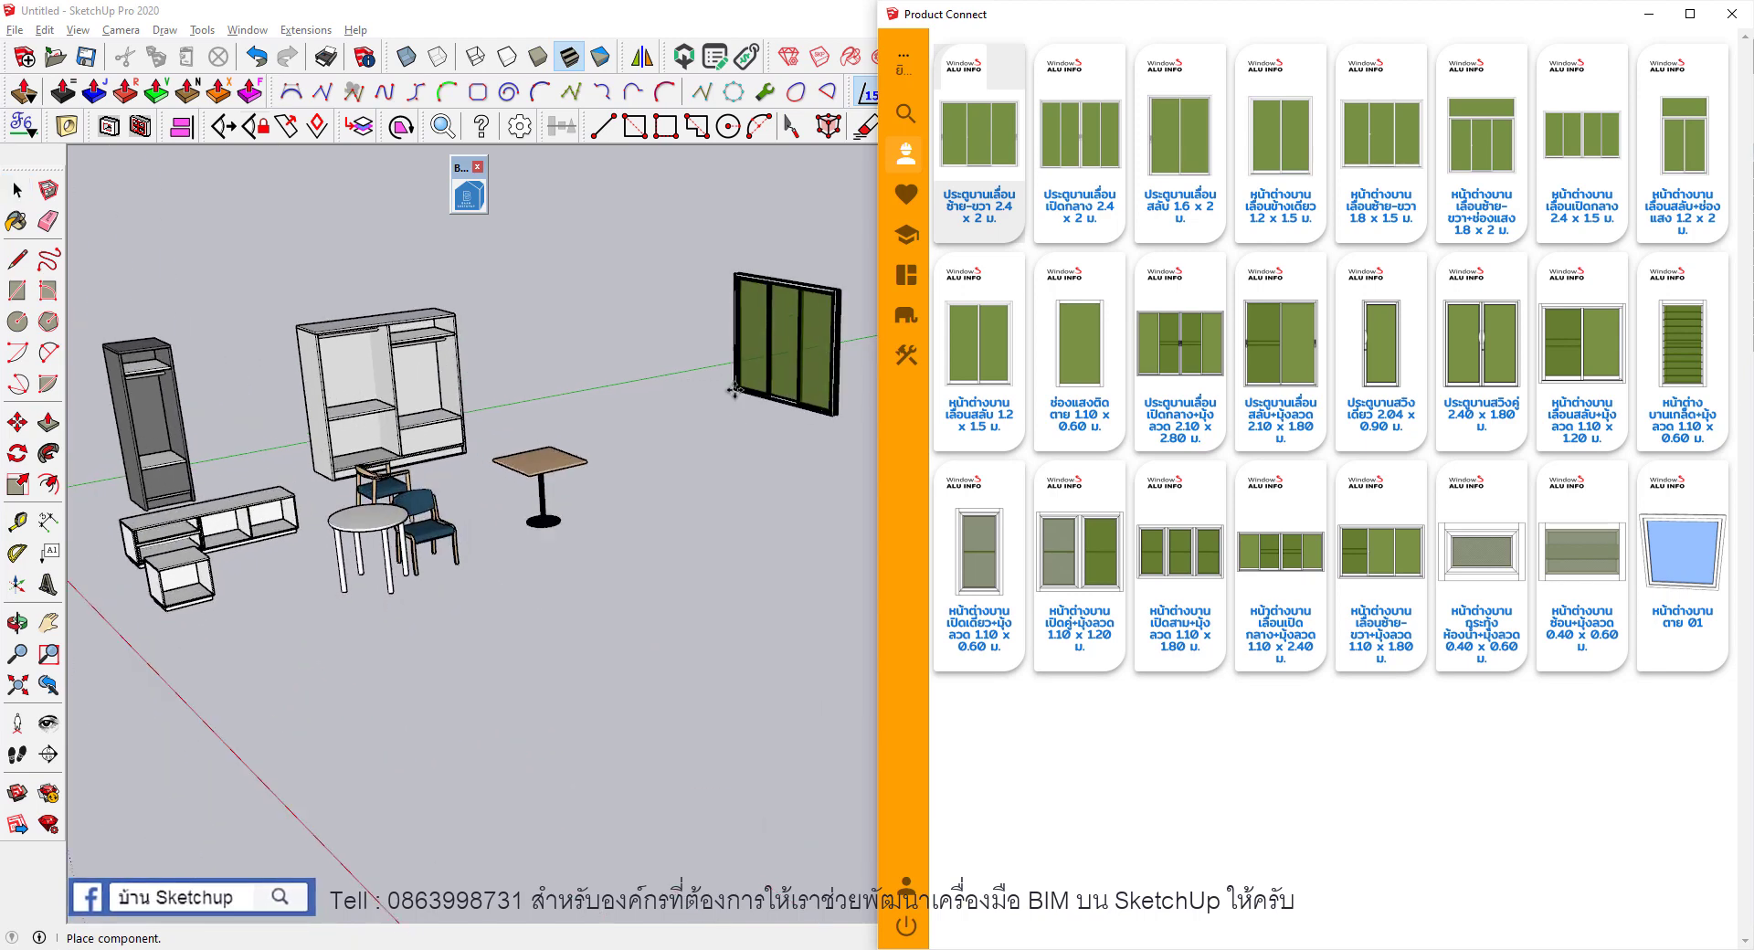
{"action": "middle_click_drag", "start_coordinate": [735, 391], "coordinate": [606, 459]}
{"action": "left_click", "coordinate": [514, 445]}
{"action": "middle_click_drag", "start_coordinate": [514, 445], "coordinate": [475, 430]}
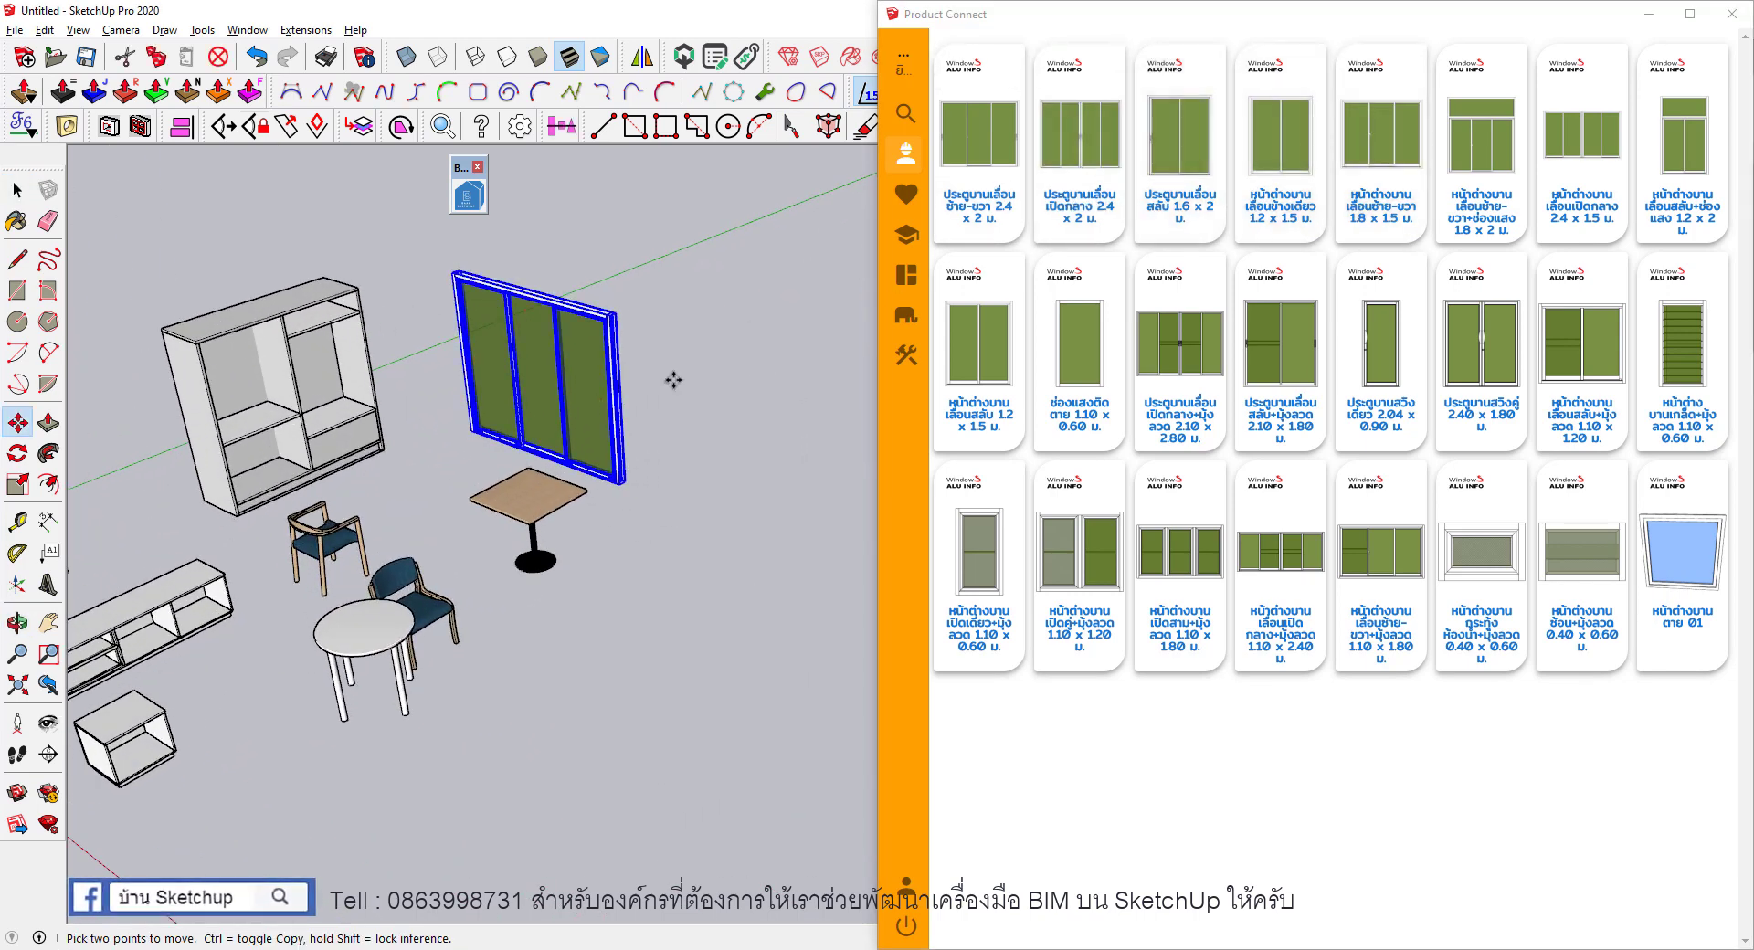
View the sliding door's details page and the window-alu-info brand page, then close the browser.
{"action": "left_click", "coordinate": [962, 157]}
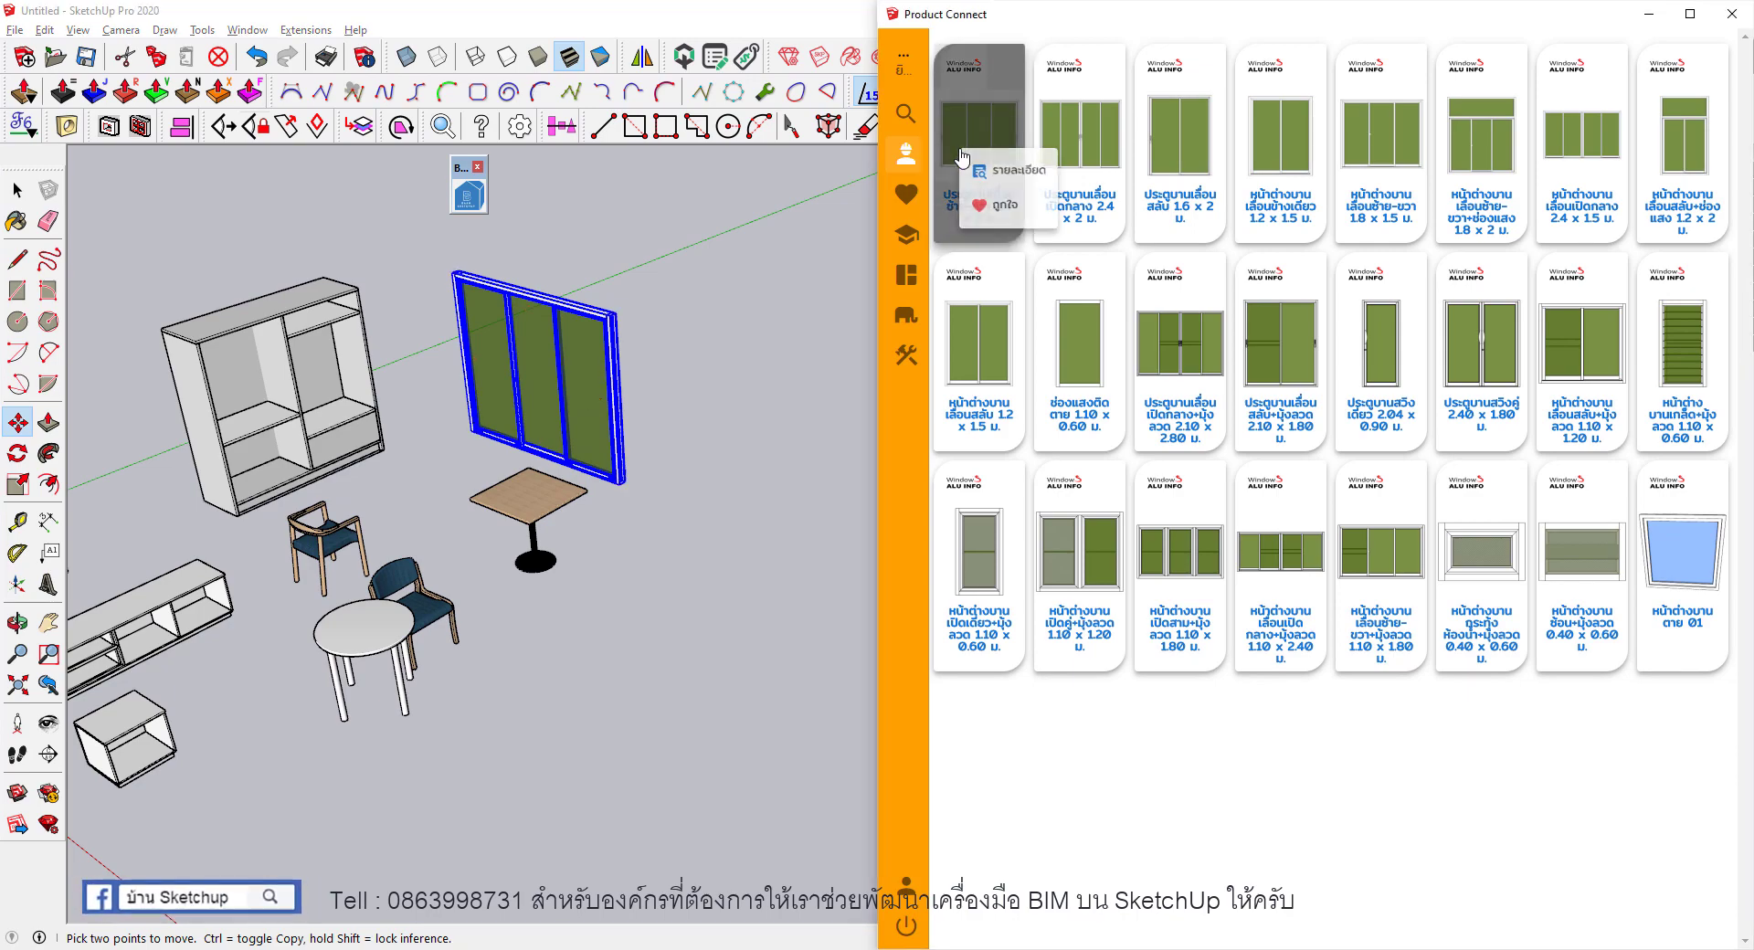
{"action": "left_click", "coordinate": [1014, 171]}
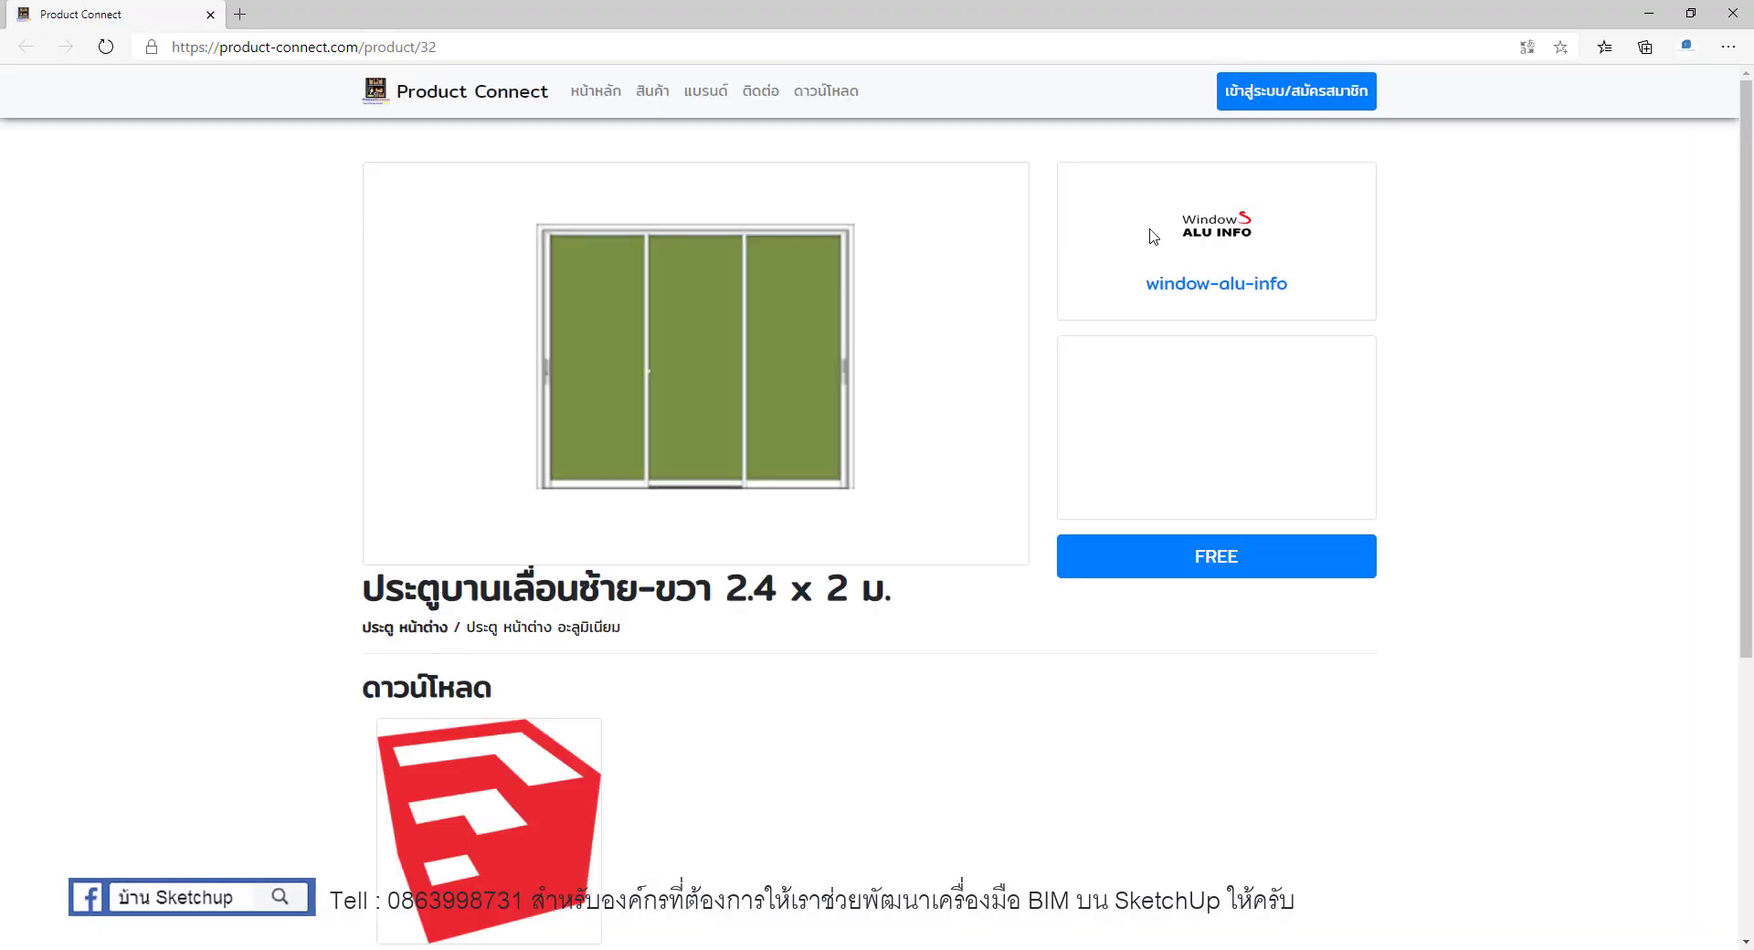
{"action": "left_click", "coordinate": [1231, 292]}
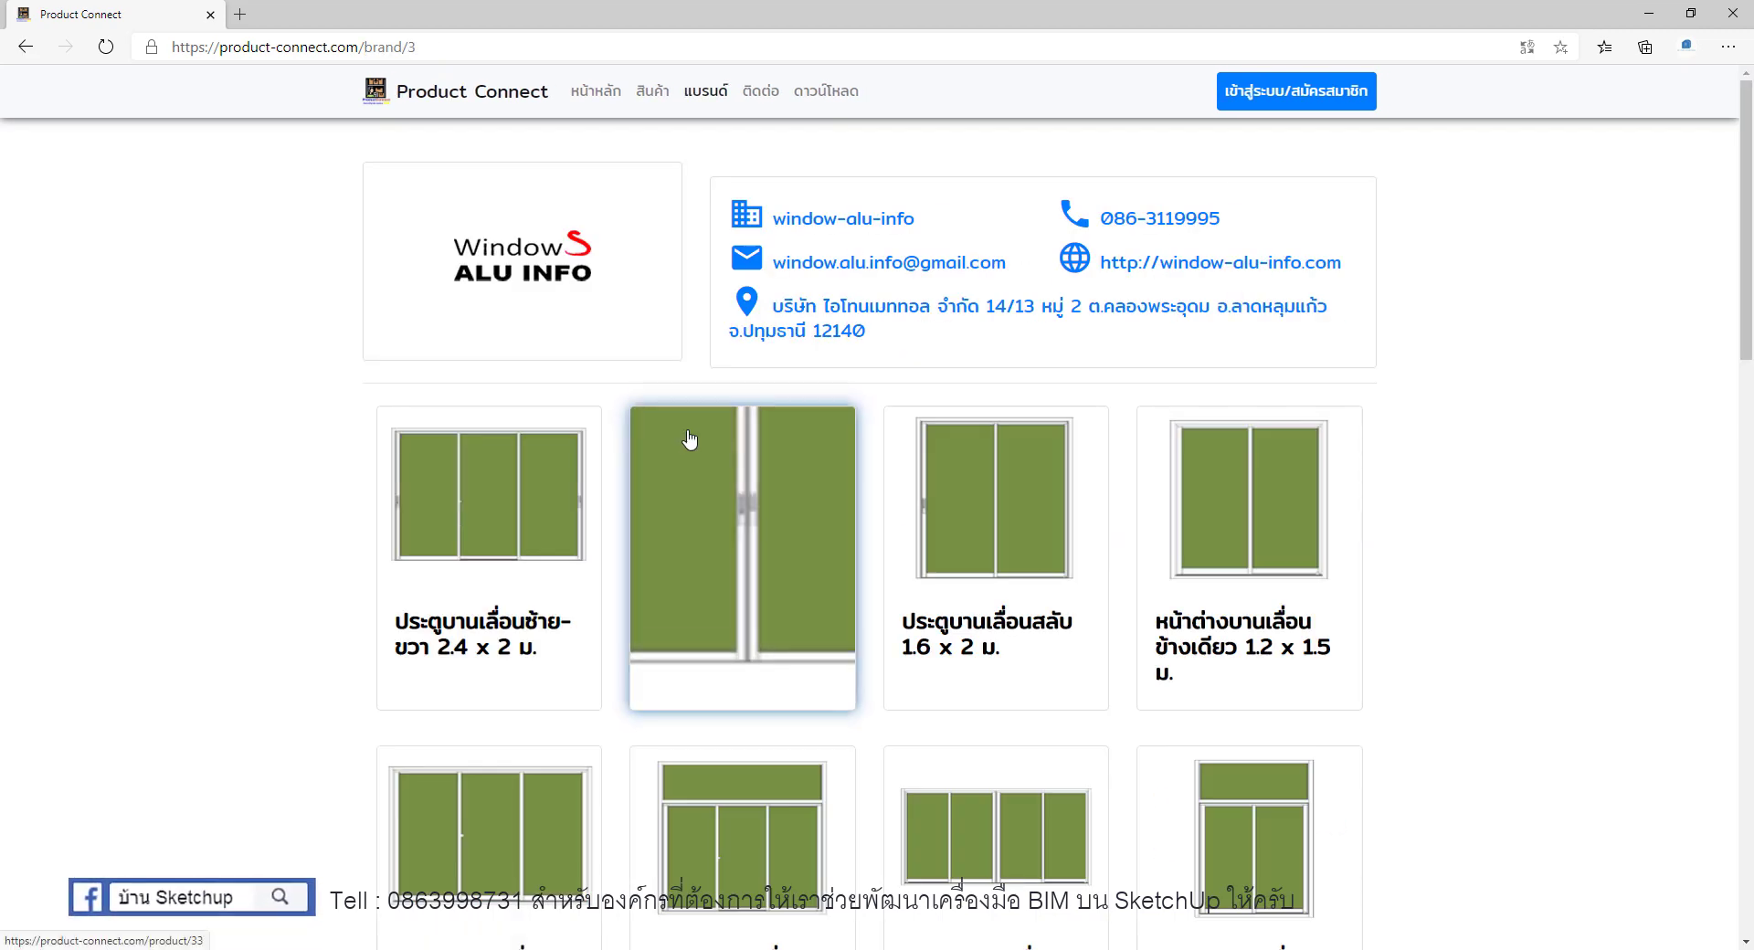
{"action": "left_click", "coordinate": [1731, 14]}
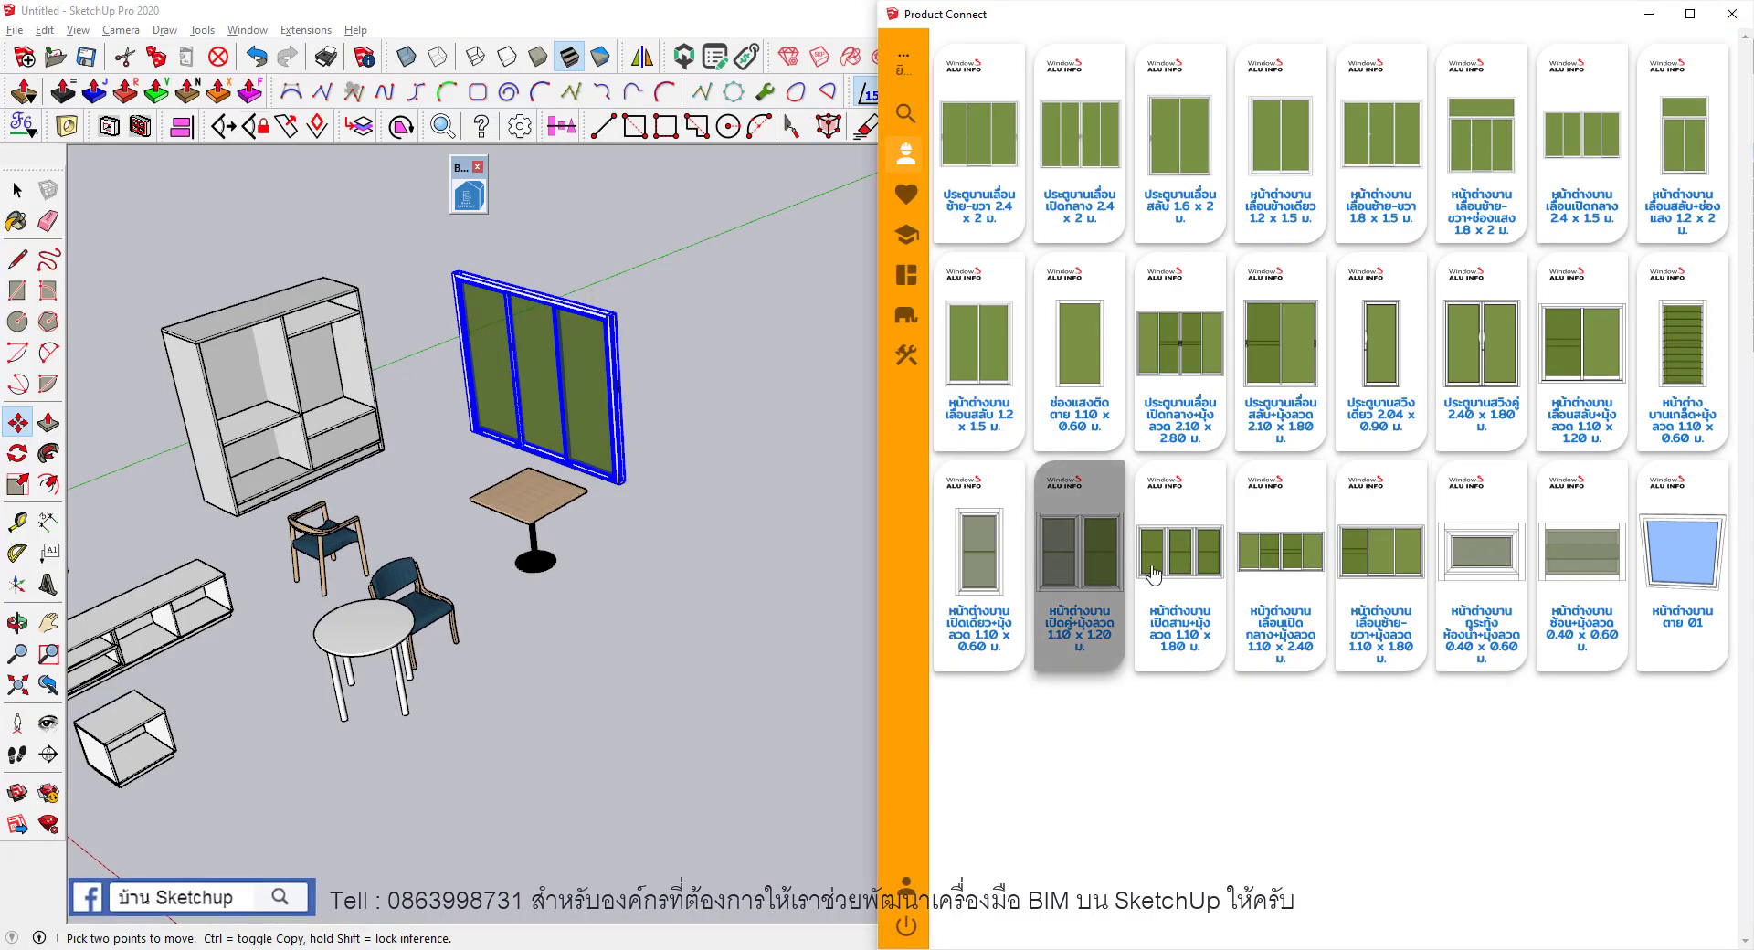
{"action": "left_click", "coordinate": [1182, 573]}
{"action": "scroll", "coordinate": [621, 539], "scroll_direction": "up", "scroll_amount": 1}
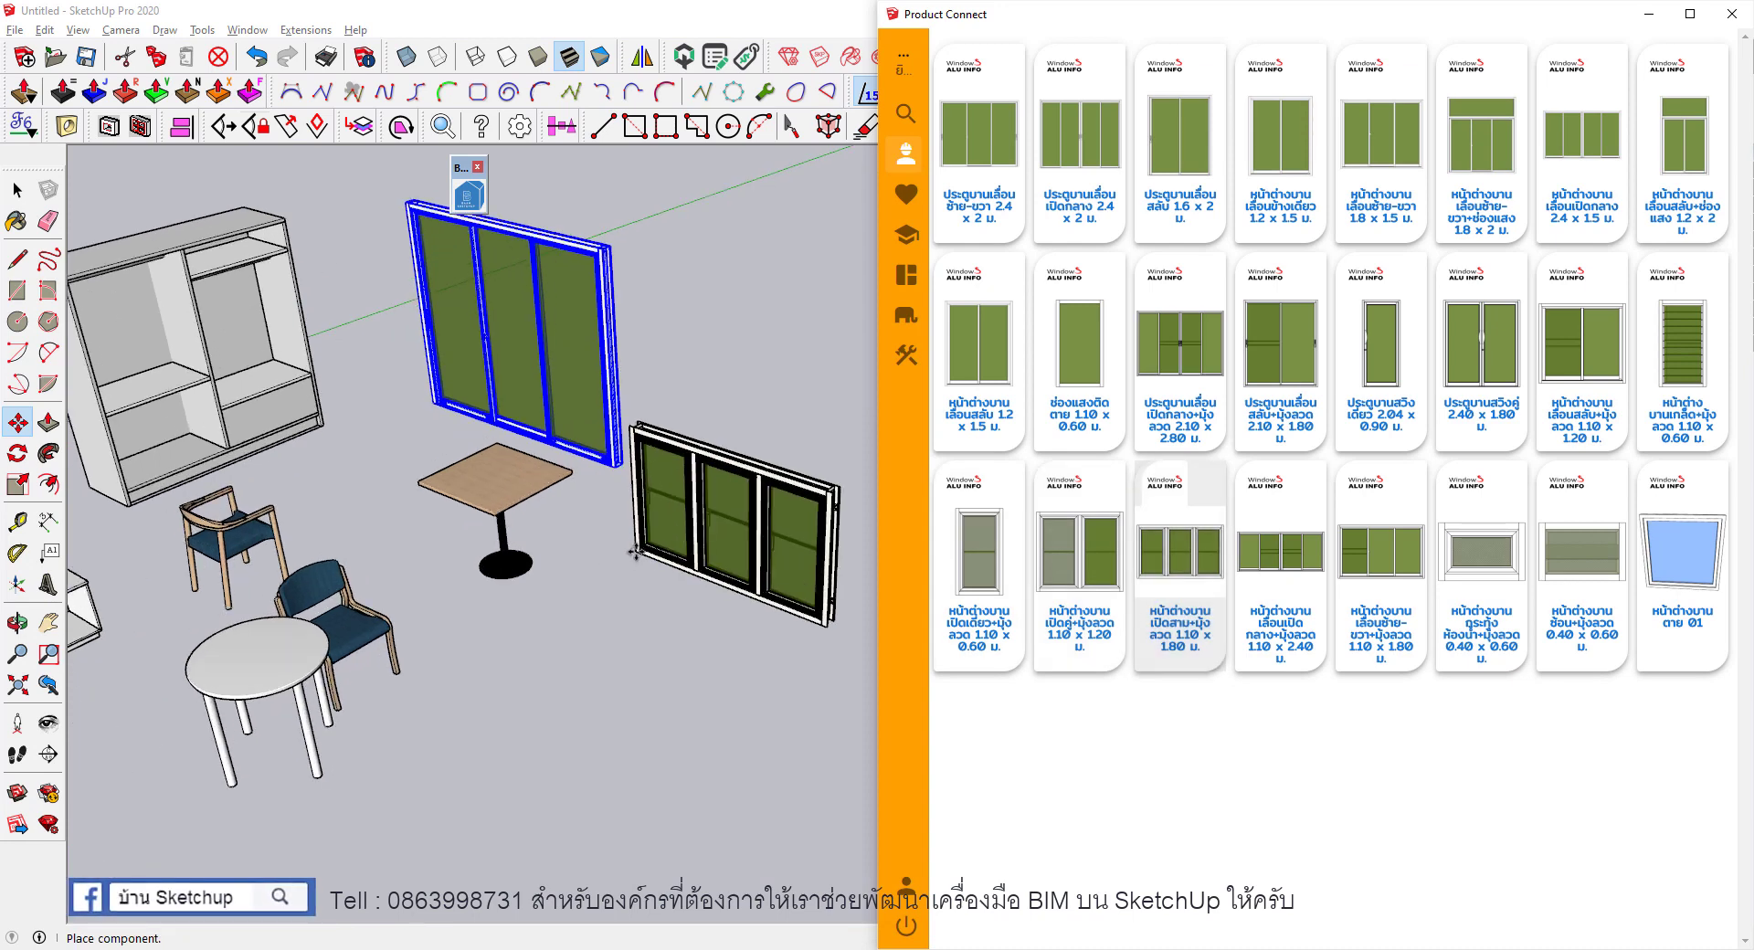
{"action": "left_click", "coordinate": [612, 528]}
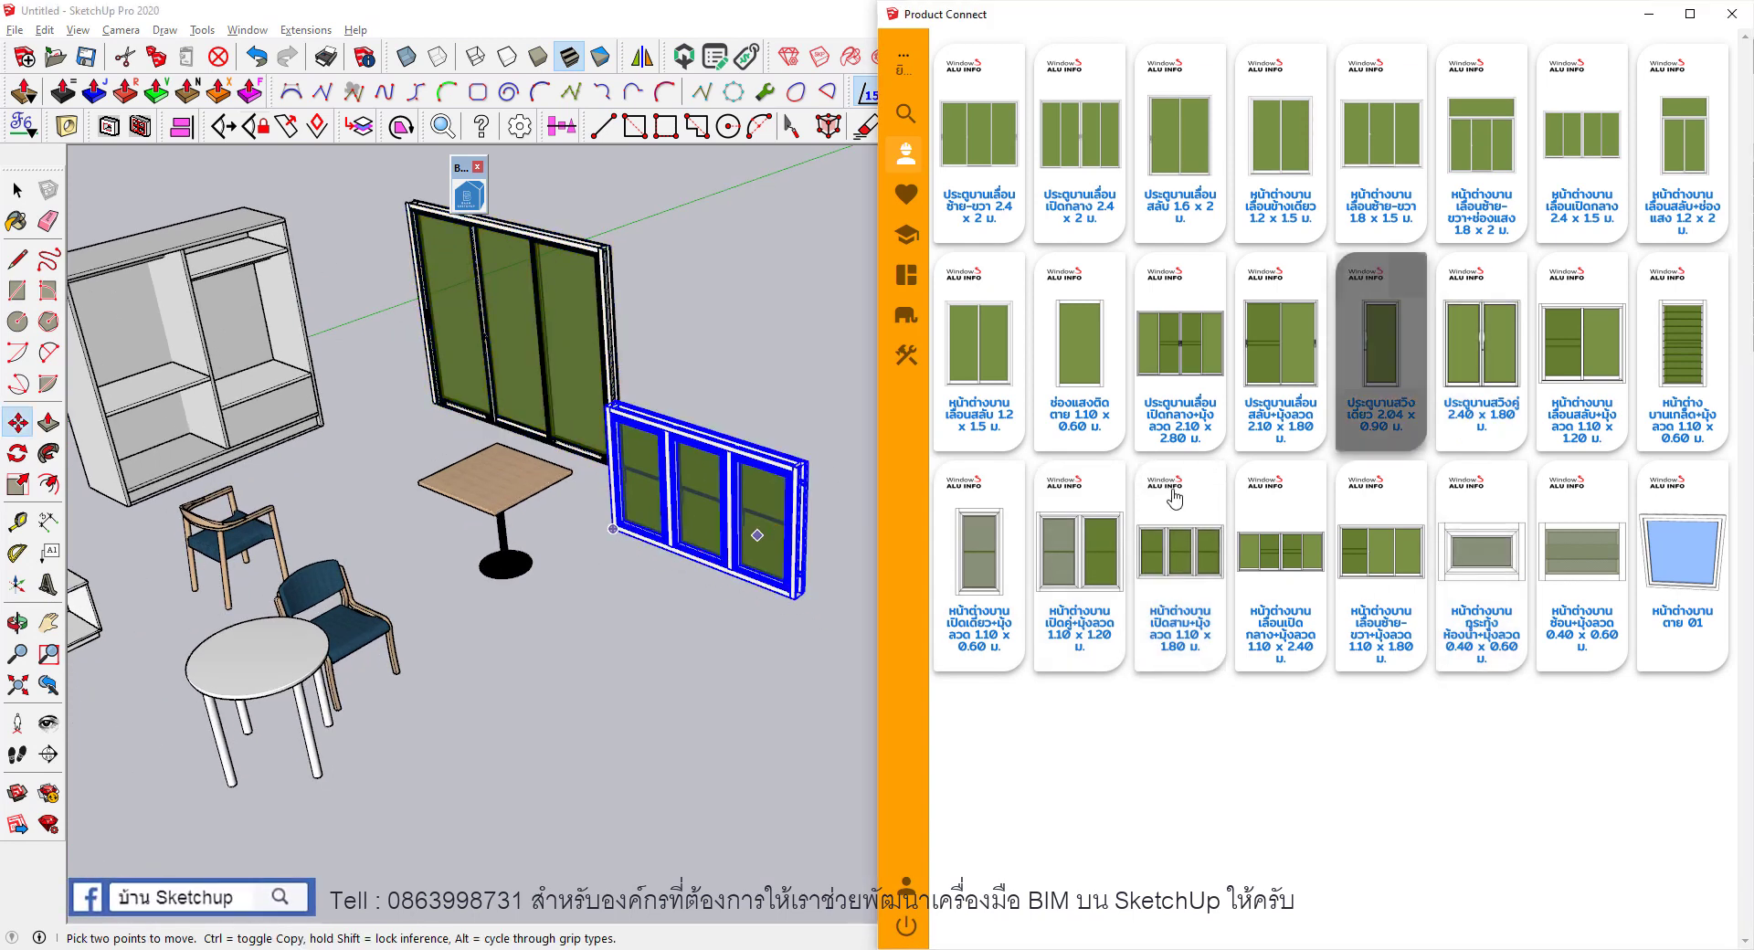
{"action": "left_click", "coordinate": [548, 630]}
{"action": "scroll", "coordinate": [548, 630], "scroll_direction": "down", "scroll_amount": 2}
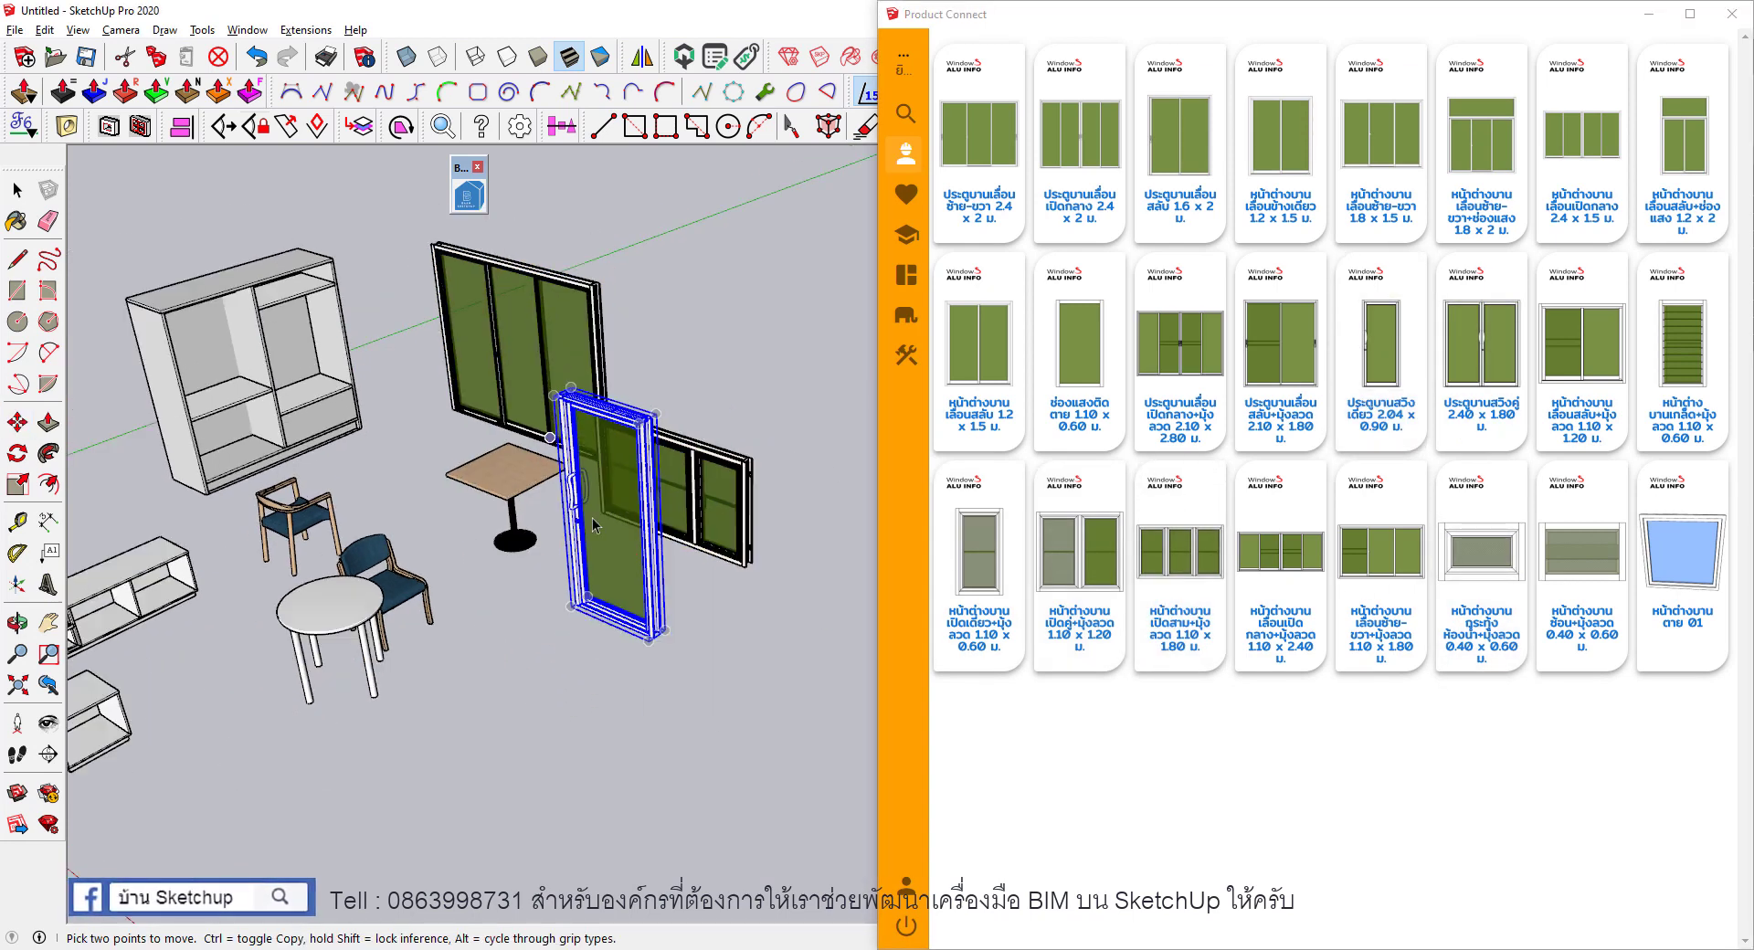
{"action": "key", "text": "space"}
{"action": "left_click", "coordinate": [487, 440]}
{"action": "middle_click_drag", "start_coordinate": [487, 440], "coordinate": [754, 563]}
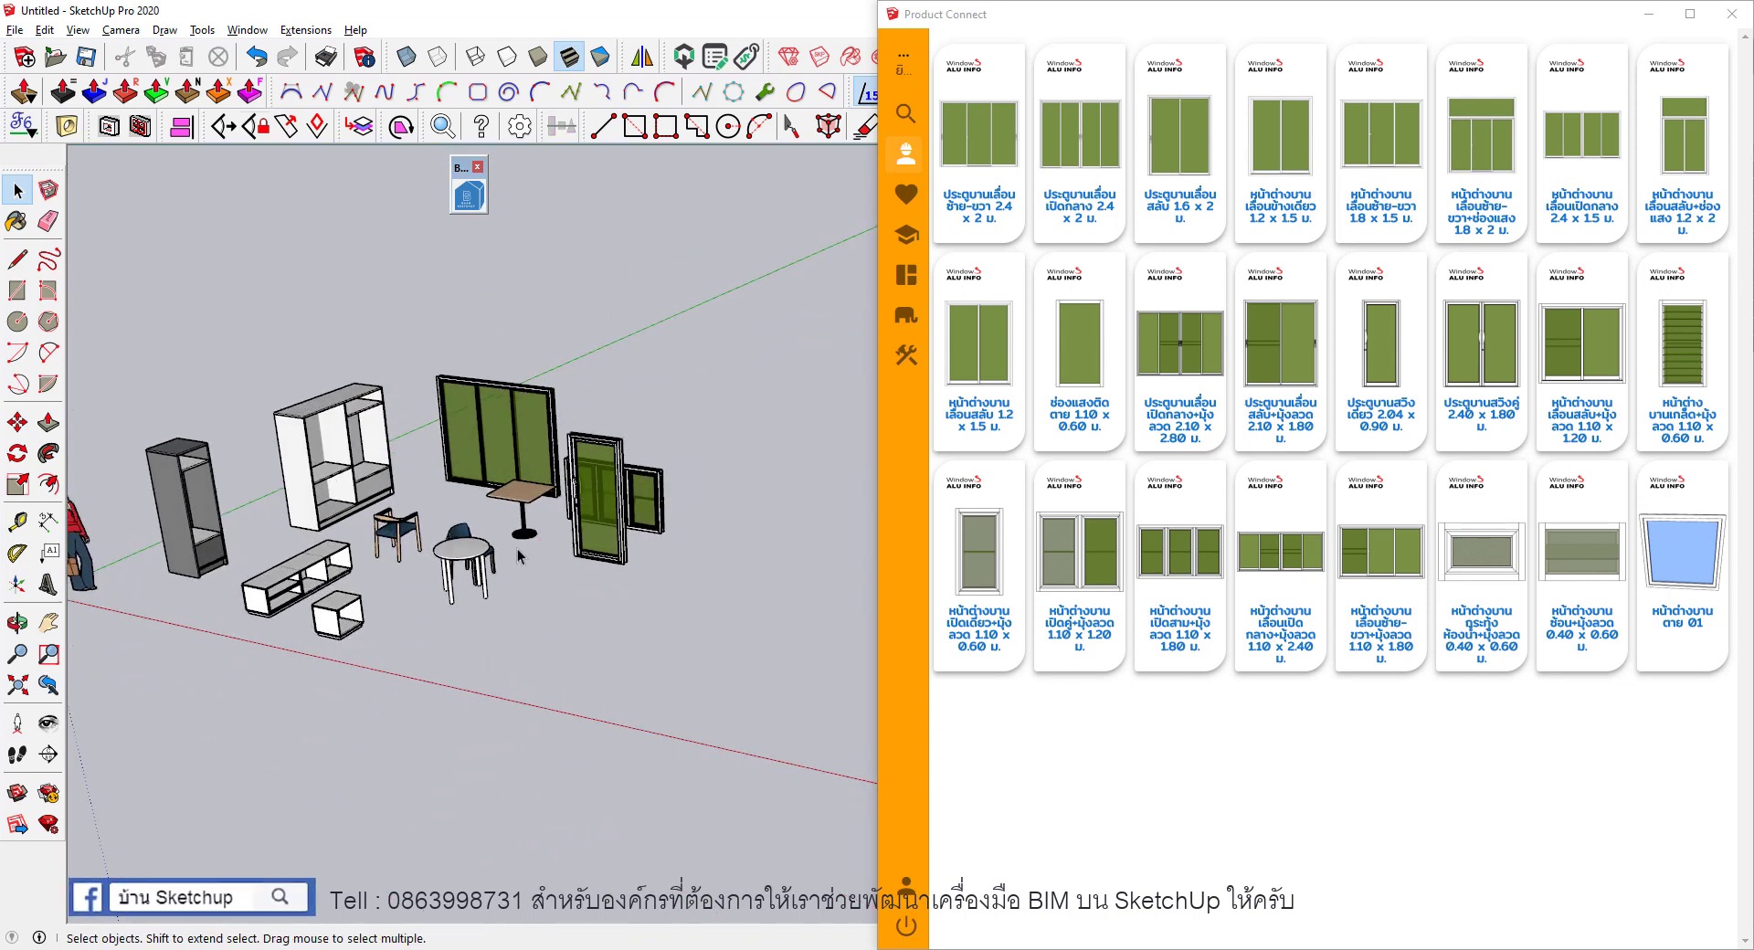
{"action": "scroll", "coordinate": [755, 563], "scroll_direction": "down", "scroll_amount": 1}
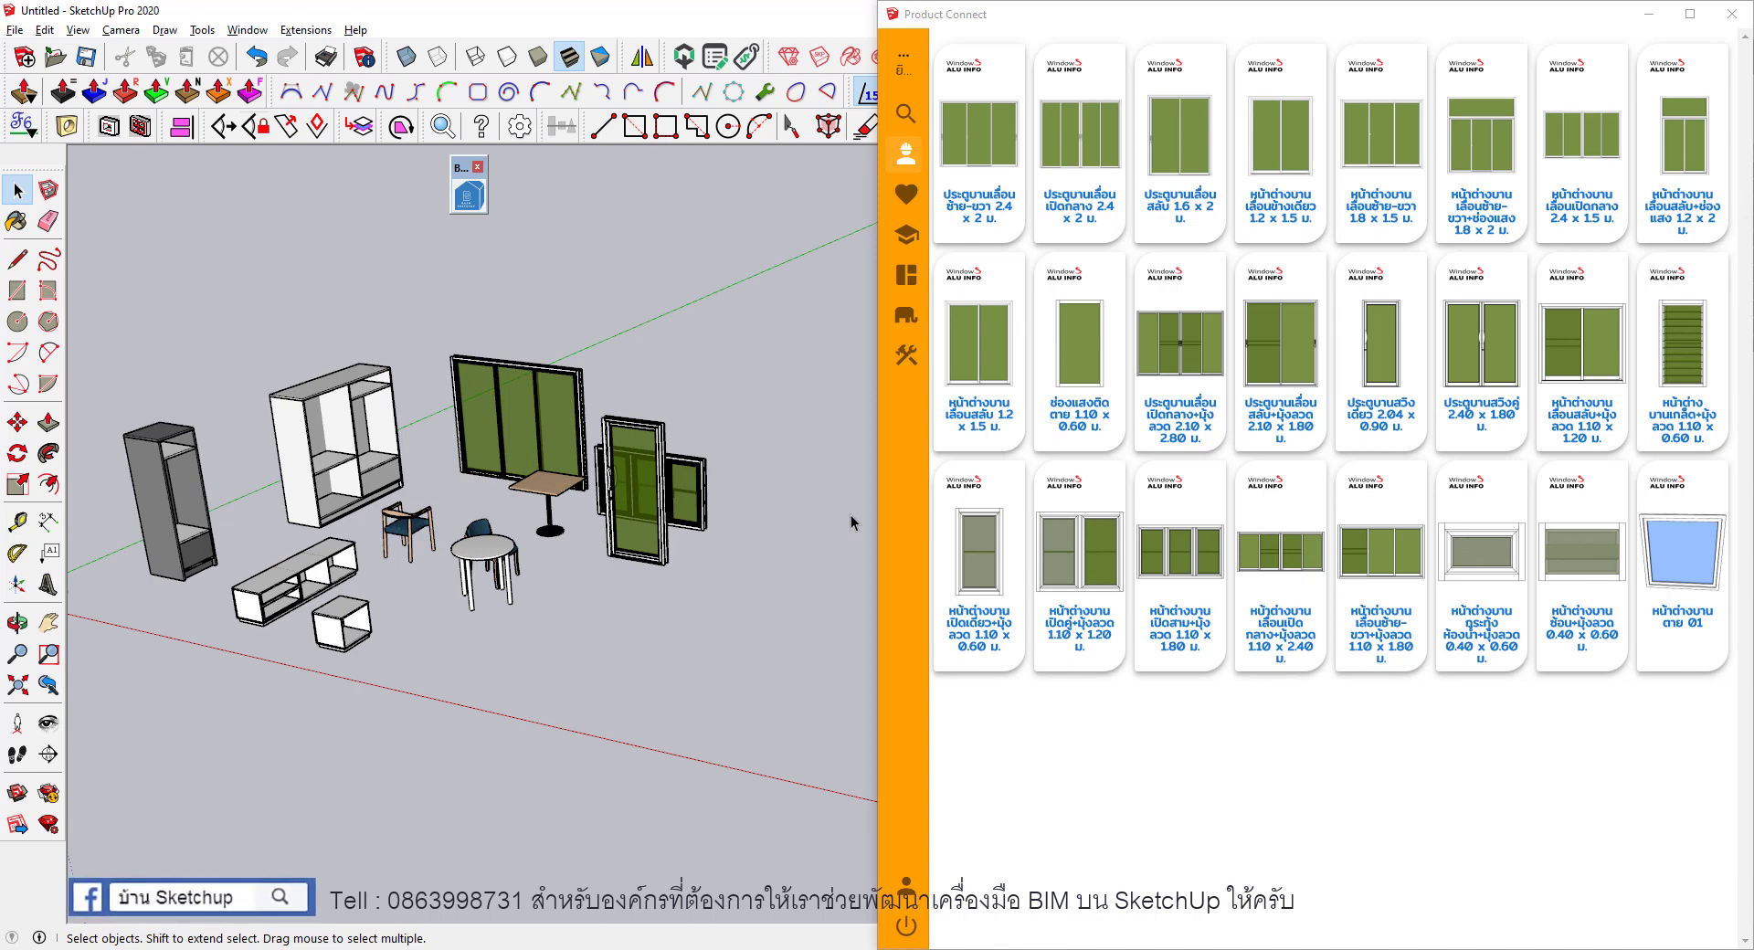
{"action": "scroll", "coordinate": [230, 594], "scroll_direction": "down", "scroll_amount": 1}
{"action": "scroll", "coordinate": [237, 584], "scroll_direction": "up", "scroll_amount": 2}
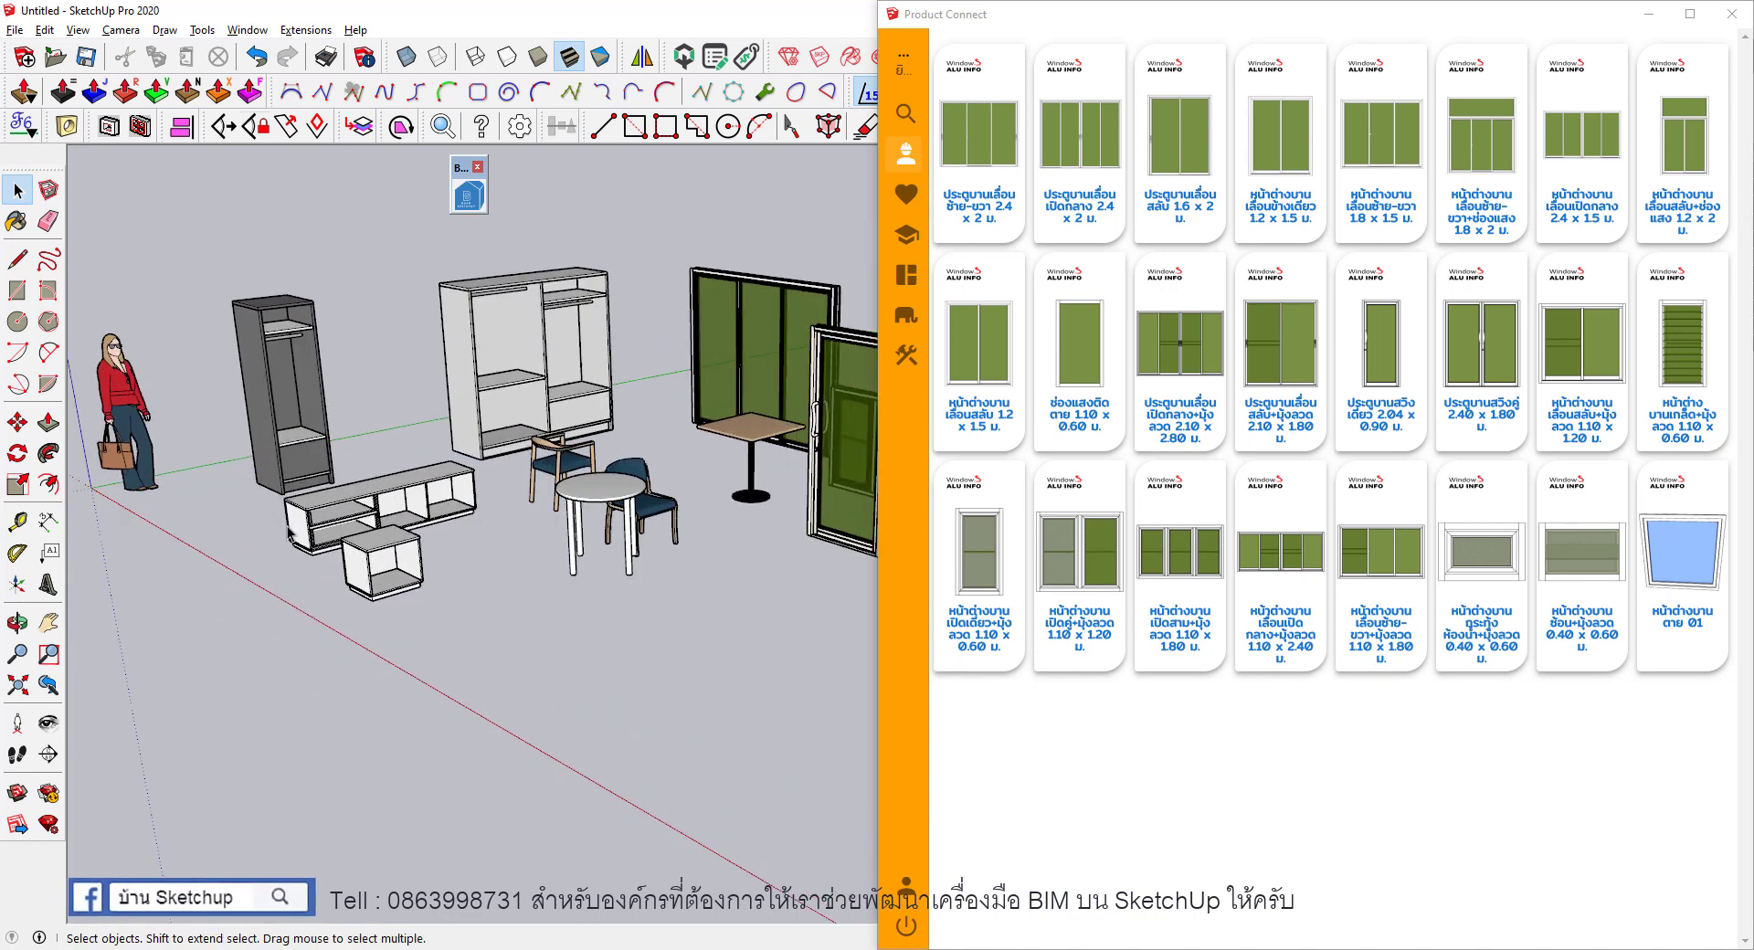
{"action": "scroll", "coordinate": [265, 530], "scroll_direction": "up", "scroll_amount": 2}
{"action": "scroll", "coordinate": [289, 481], "scroll_direction": "up", "scroll_amount": 2}
{"action": "scroll", "coordinate": [365, 516], "scroll_direction": "up", "scroll_amount": 2}
{"action": "scroll", "coordinate": [482, 559], "scroll_direction": "up", "scroll_amount": 1}
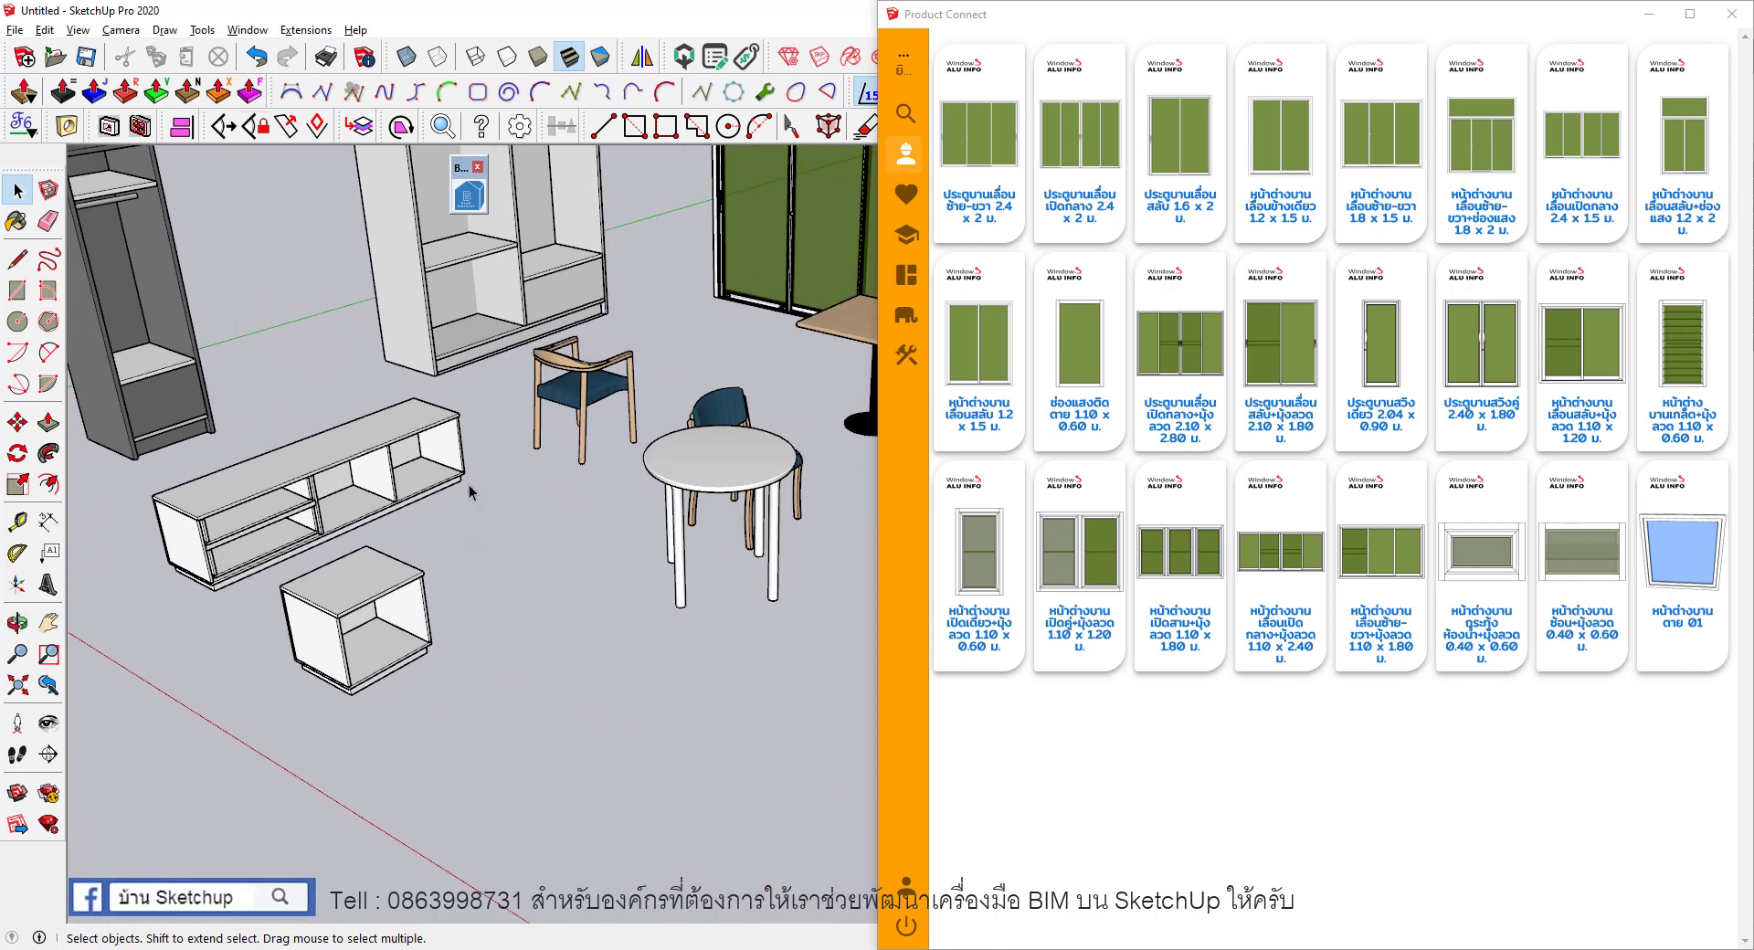
{"action": "left_click", "coordinate": [572, 365]}
Open Chair LC-01's Dynamic Component Options, view its Product Information page, then close the browser.
{"action": "right_click", "coordinate": [572, 366]}
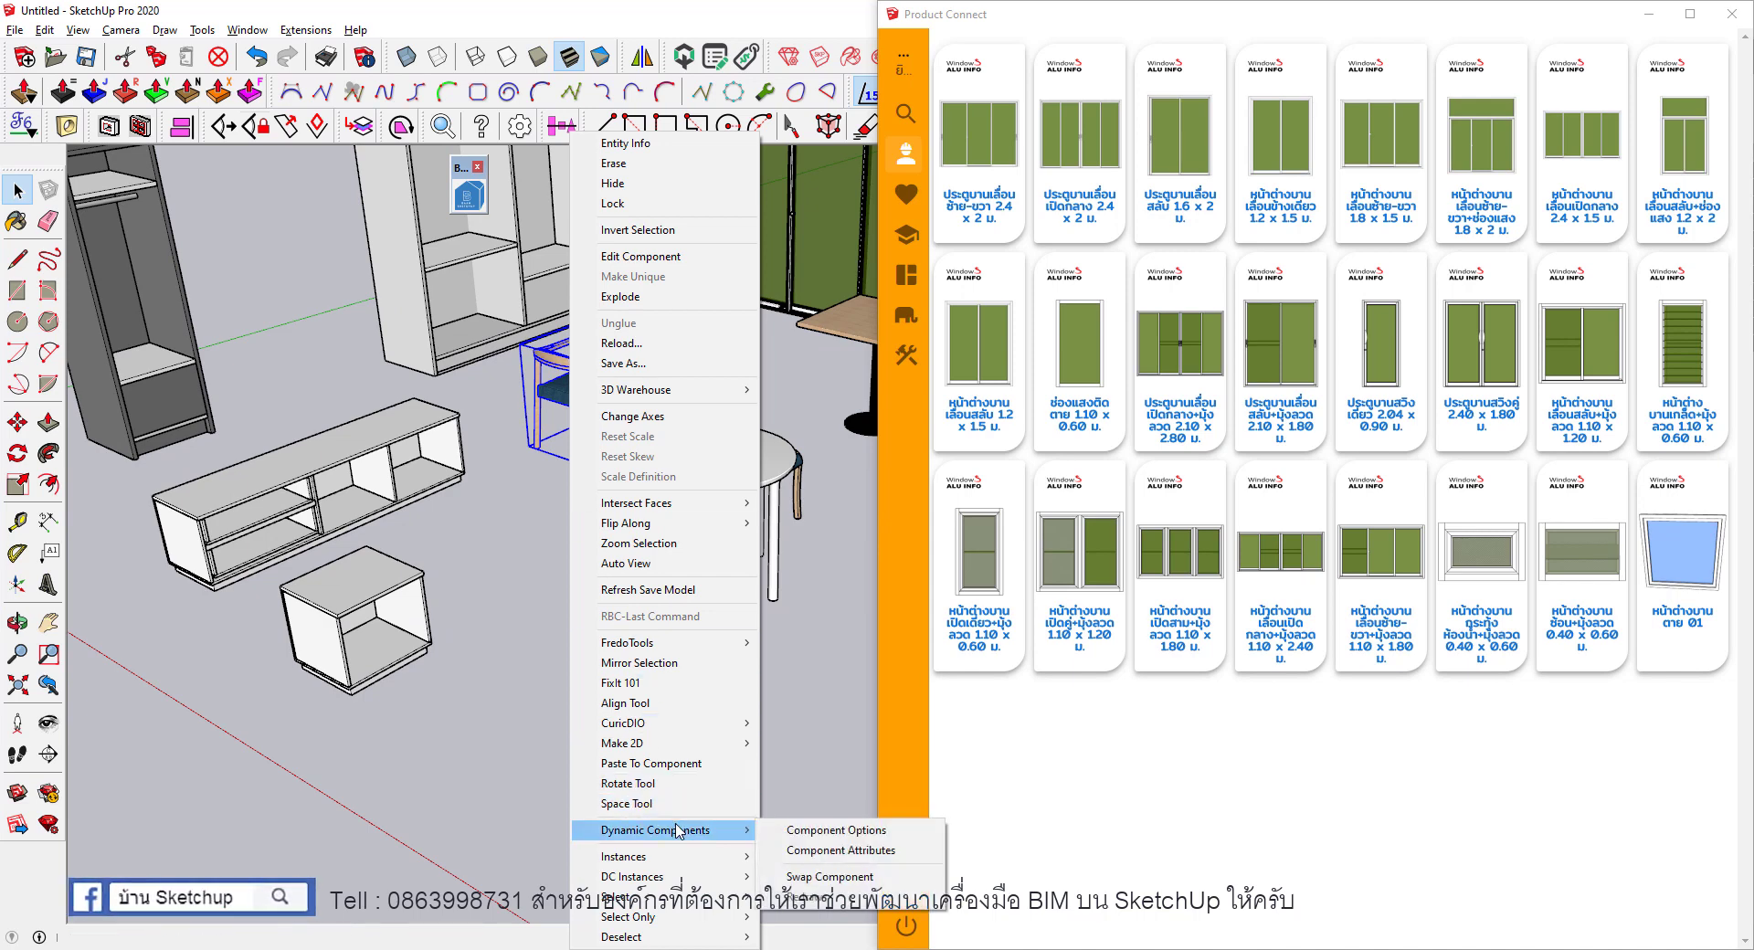
{"action": "mouse_move", "coordinate": [655, 829]}
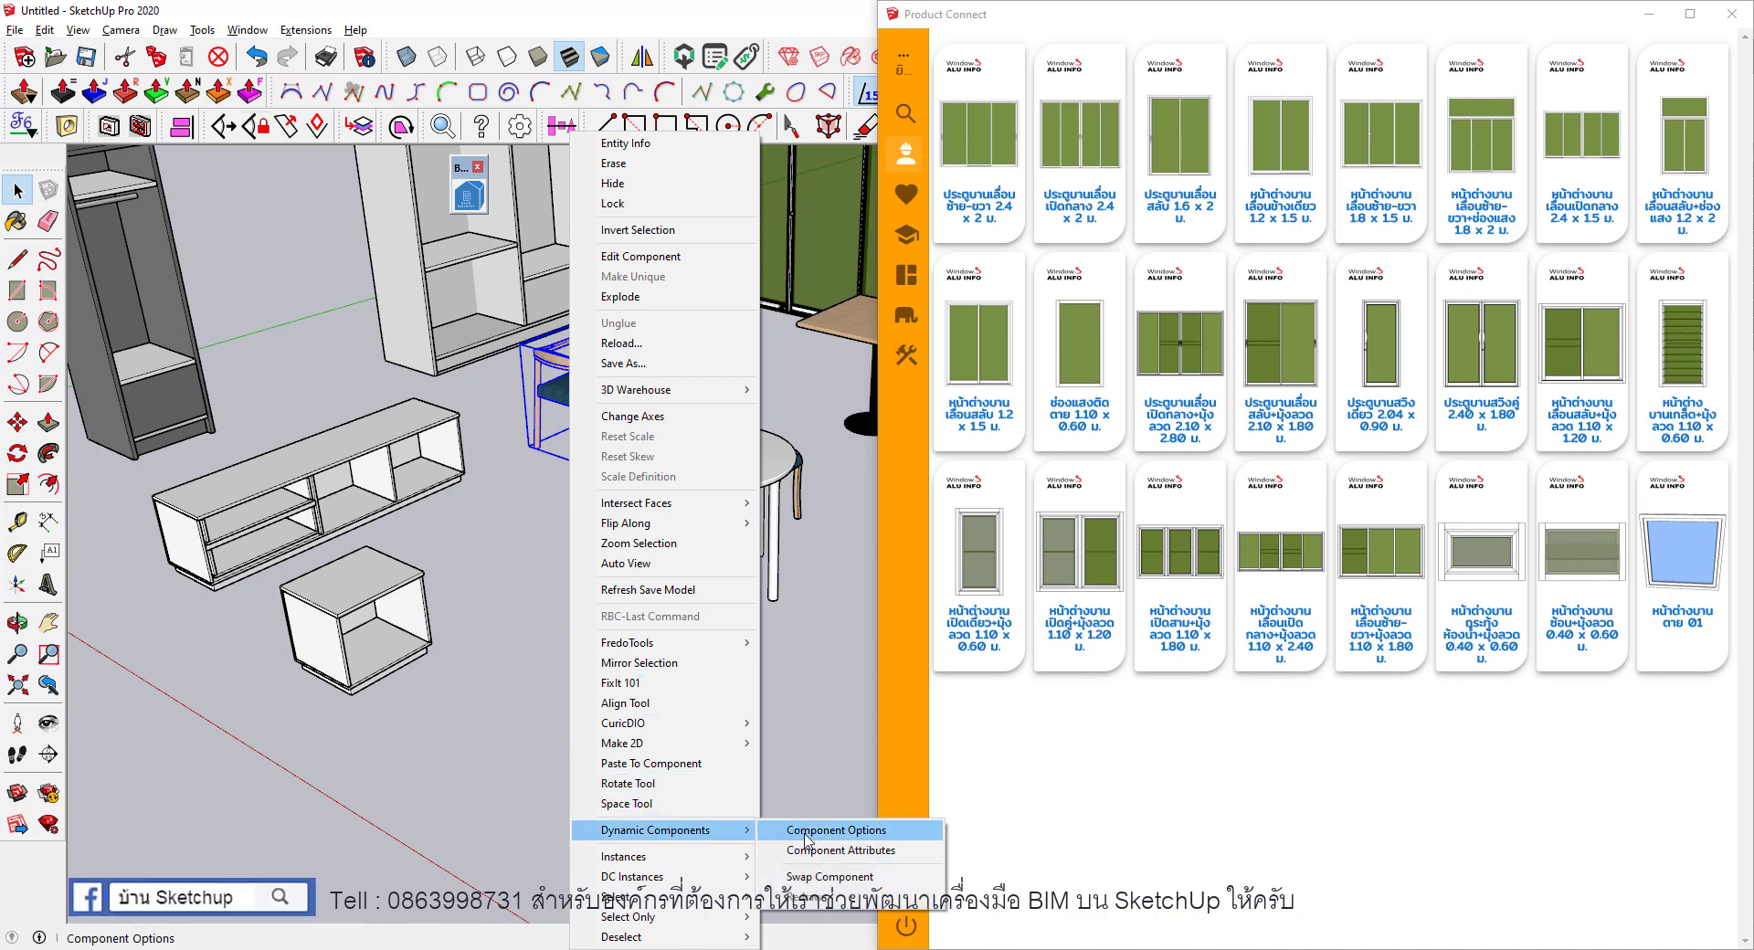
{"action": "left_click", "coordinate": [805, 830]}
{"action": "left_click_drag", "start_coordinate": [1151, 154], "coordinate": [827, 145]}
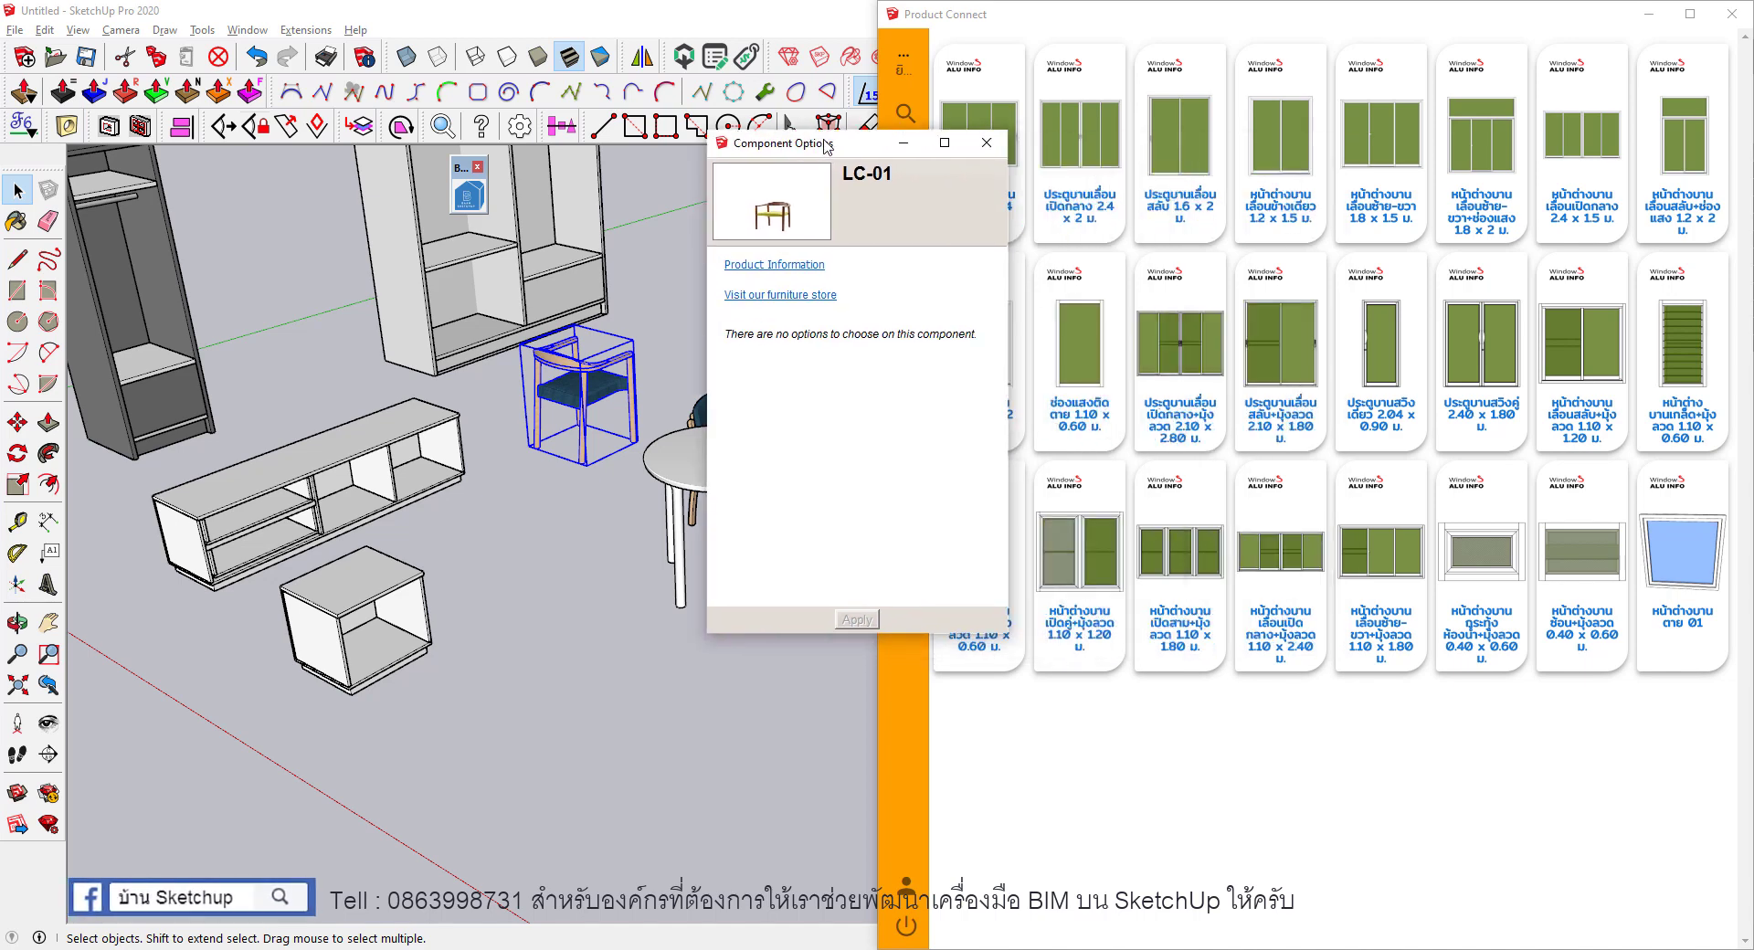
{"action": "left_click", "coordinate": [775, 265]}
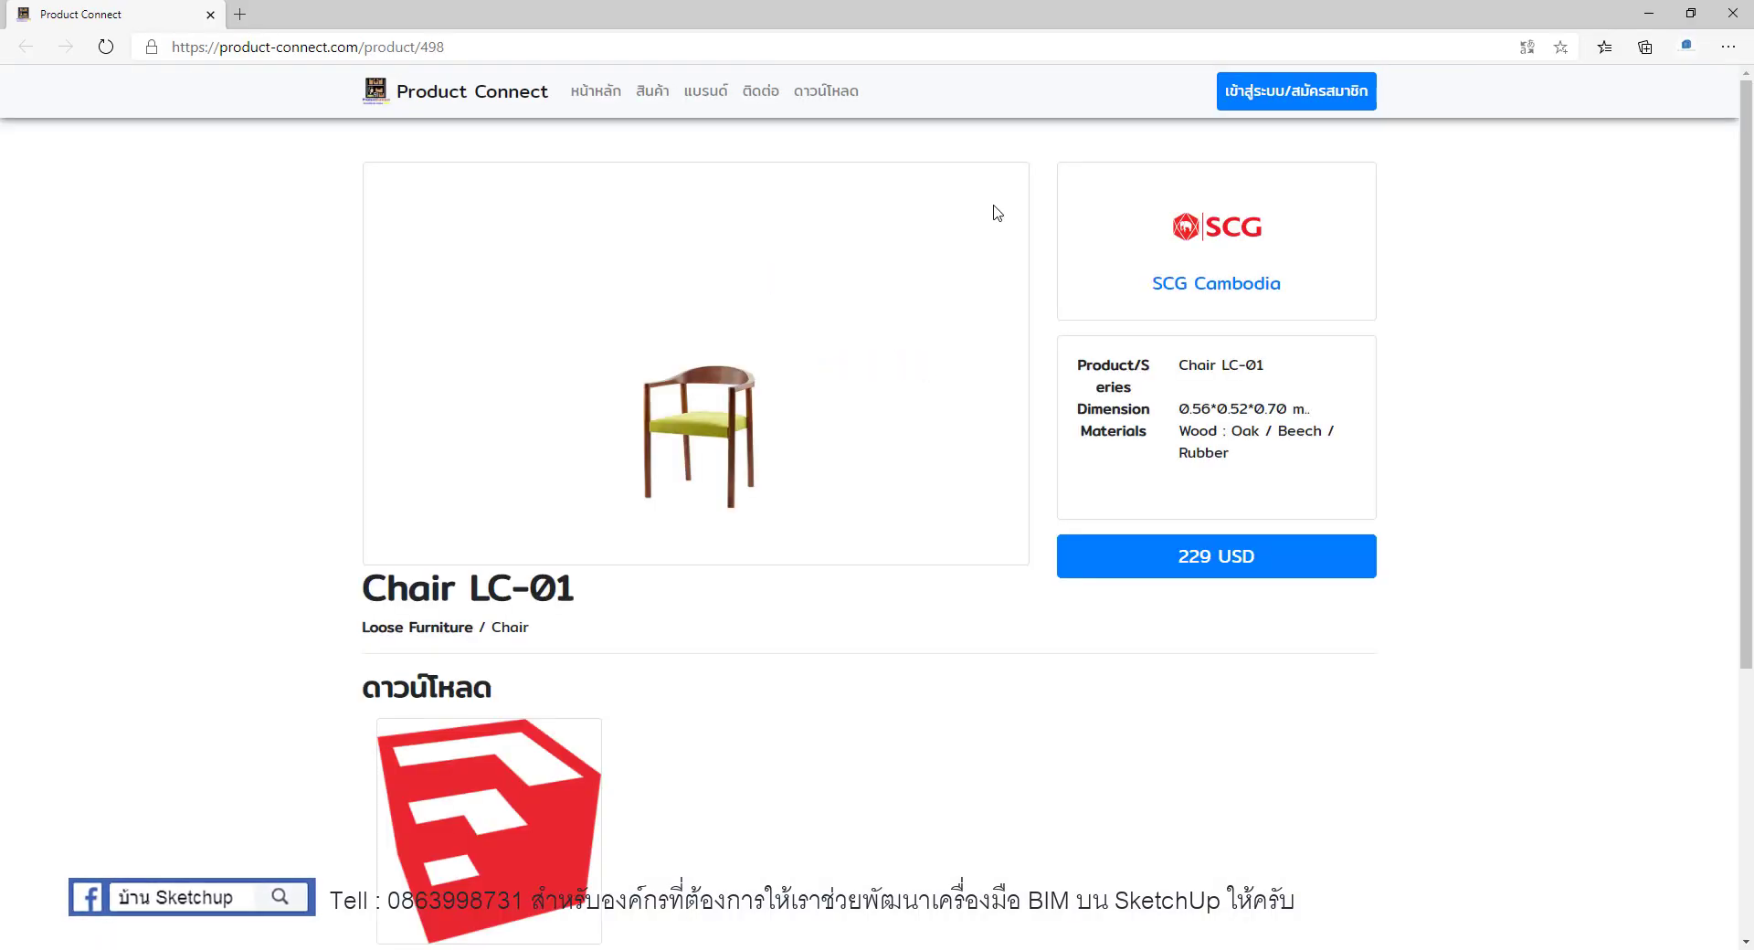
{"action": "left_click", "coordinate": [1732, 12]}
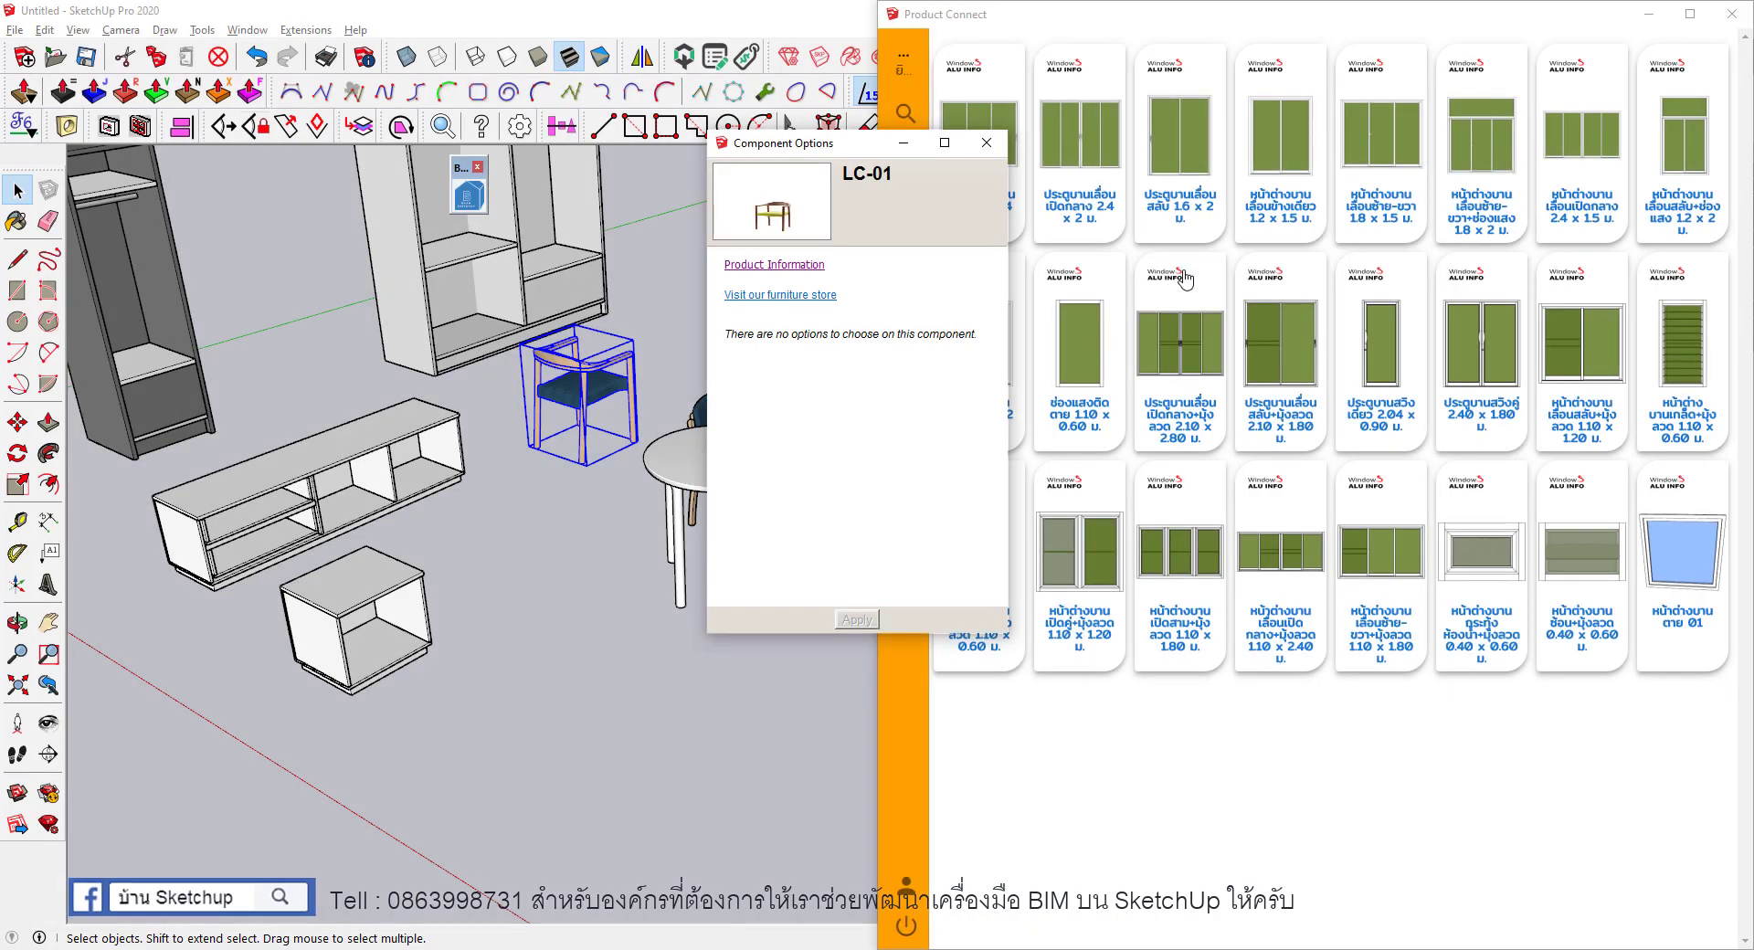
{"action": "left_click", "coordinate": [766, 304]}
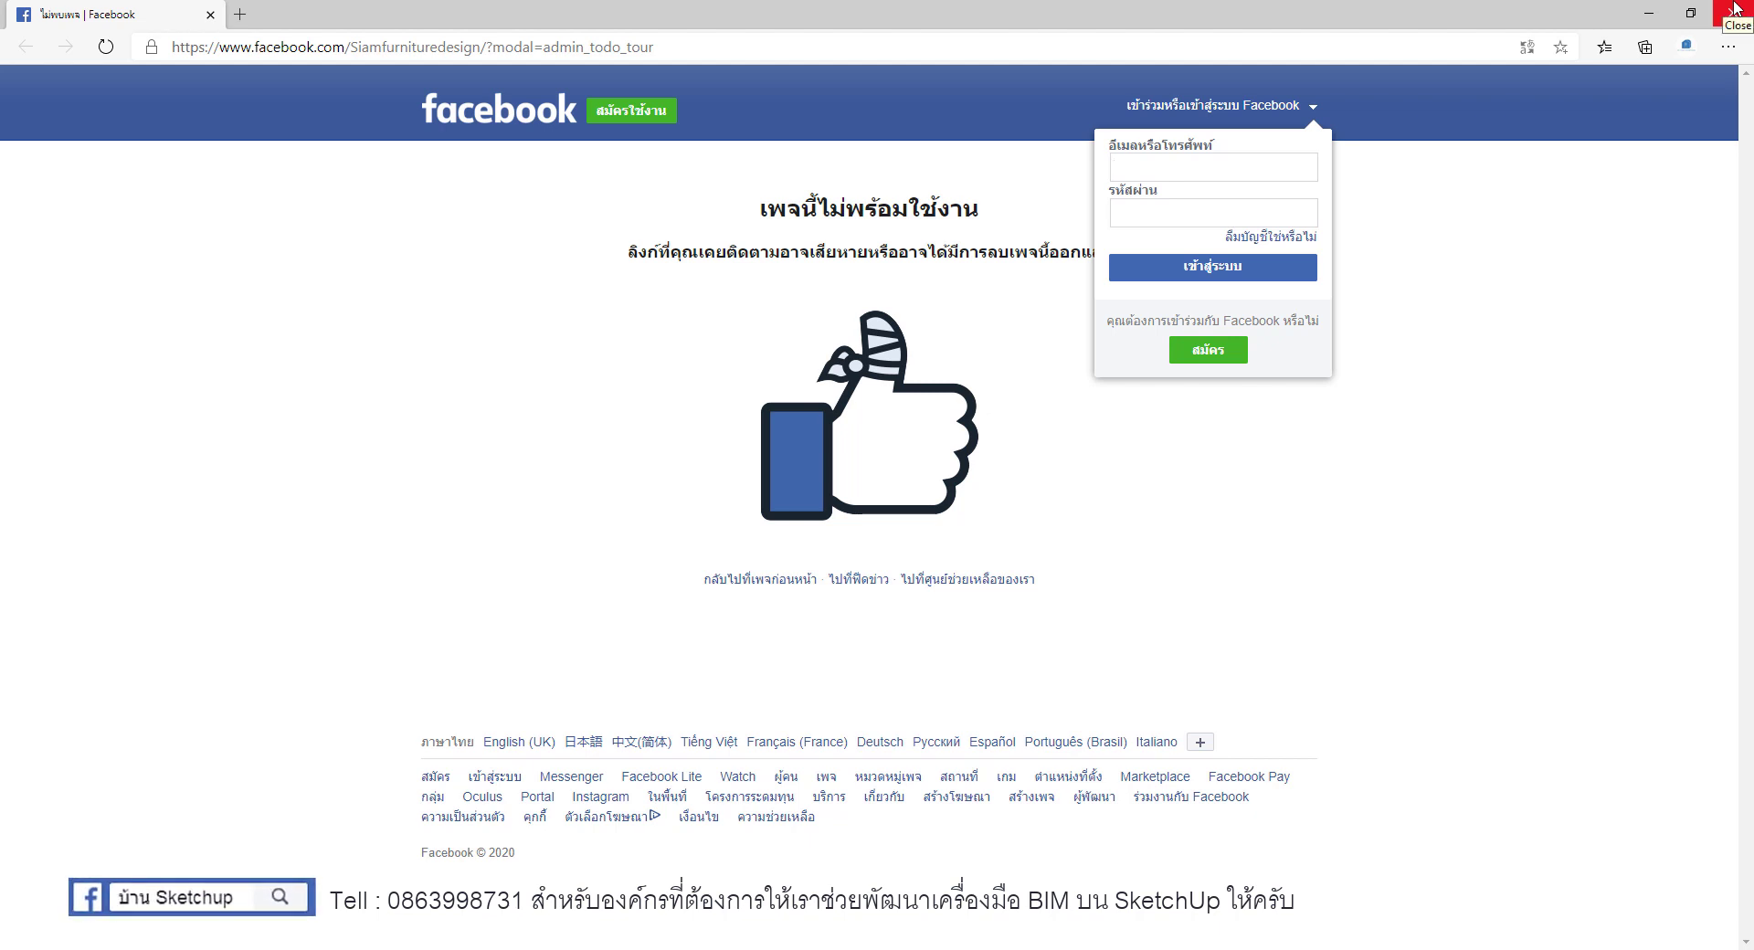
Close the store's Facebook page and the chair's Component Options, then deselect the chair.
{"action": "left_click", "coordinate": [1733, 12]}
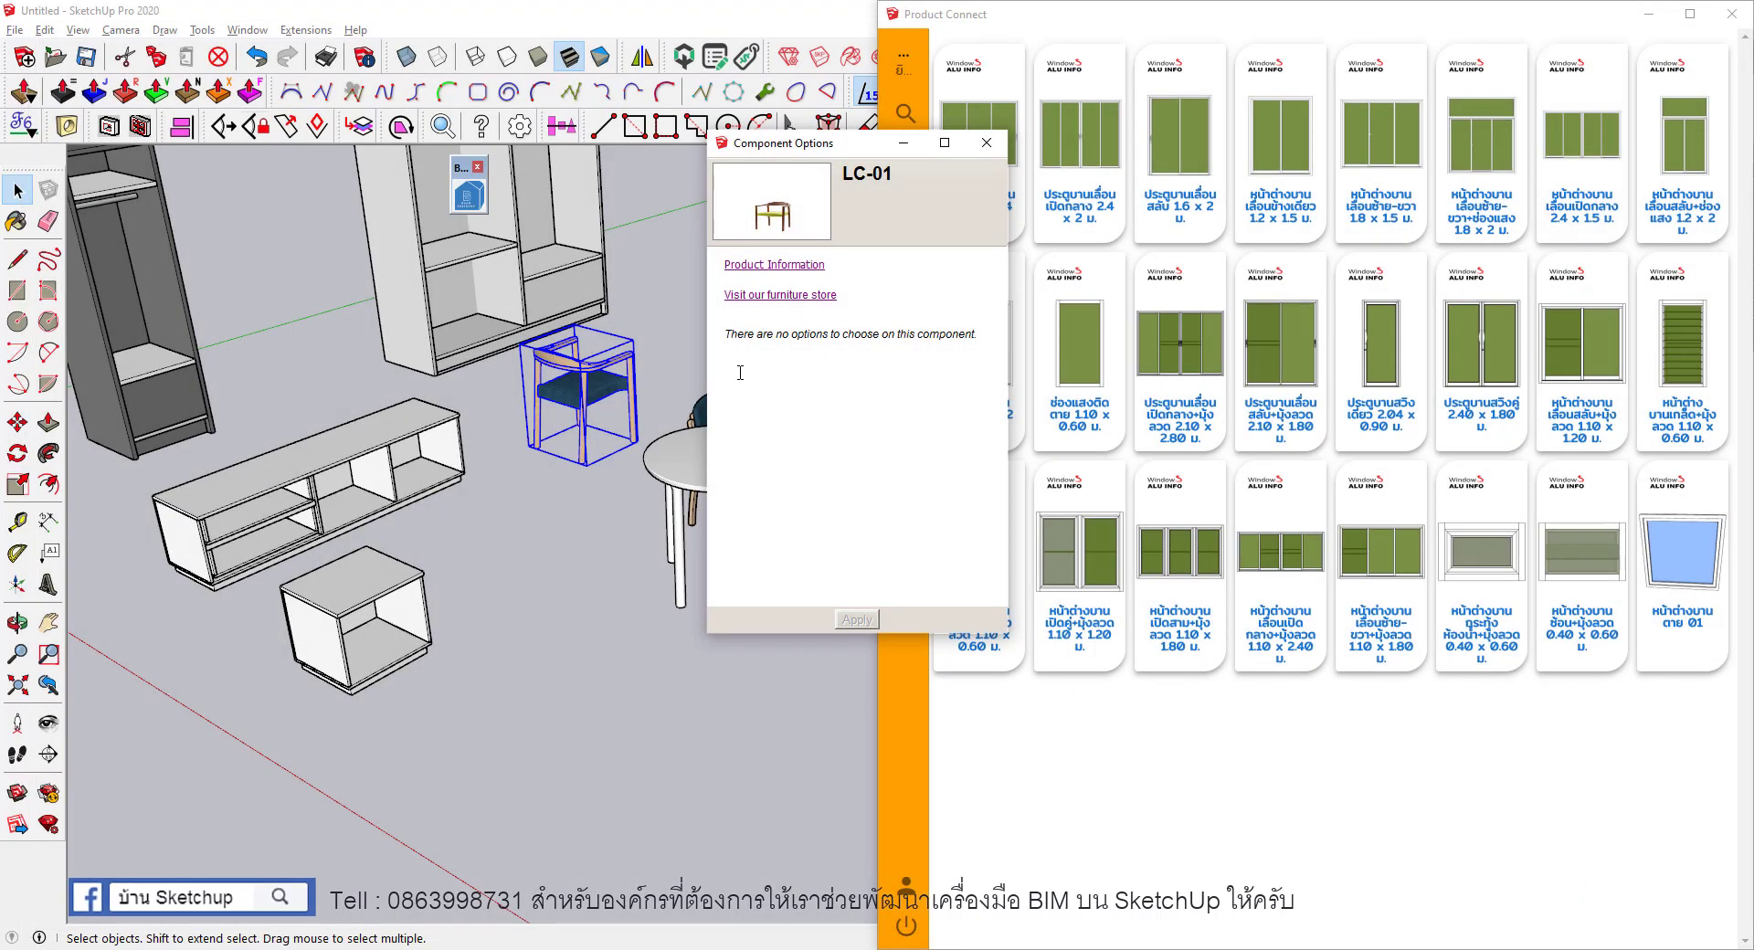
{"action": "left_click", "coordinate": [987, 143]}
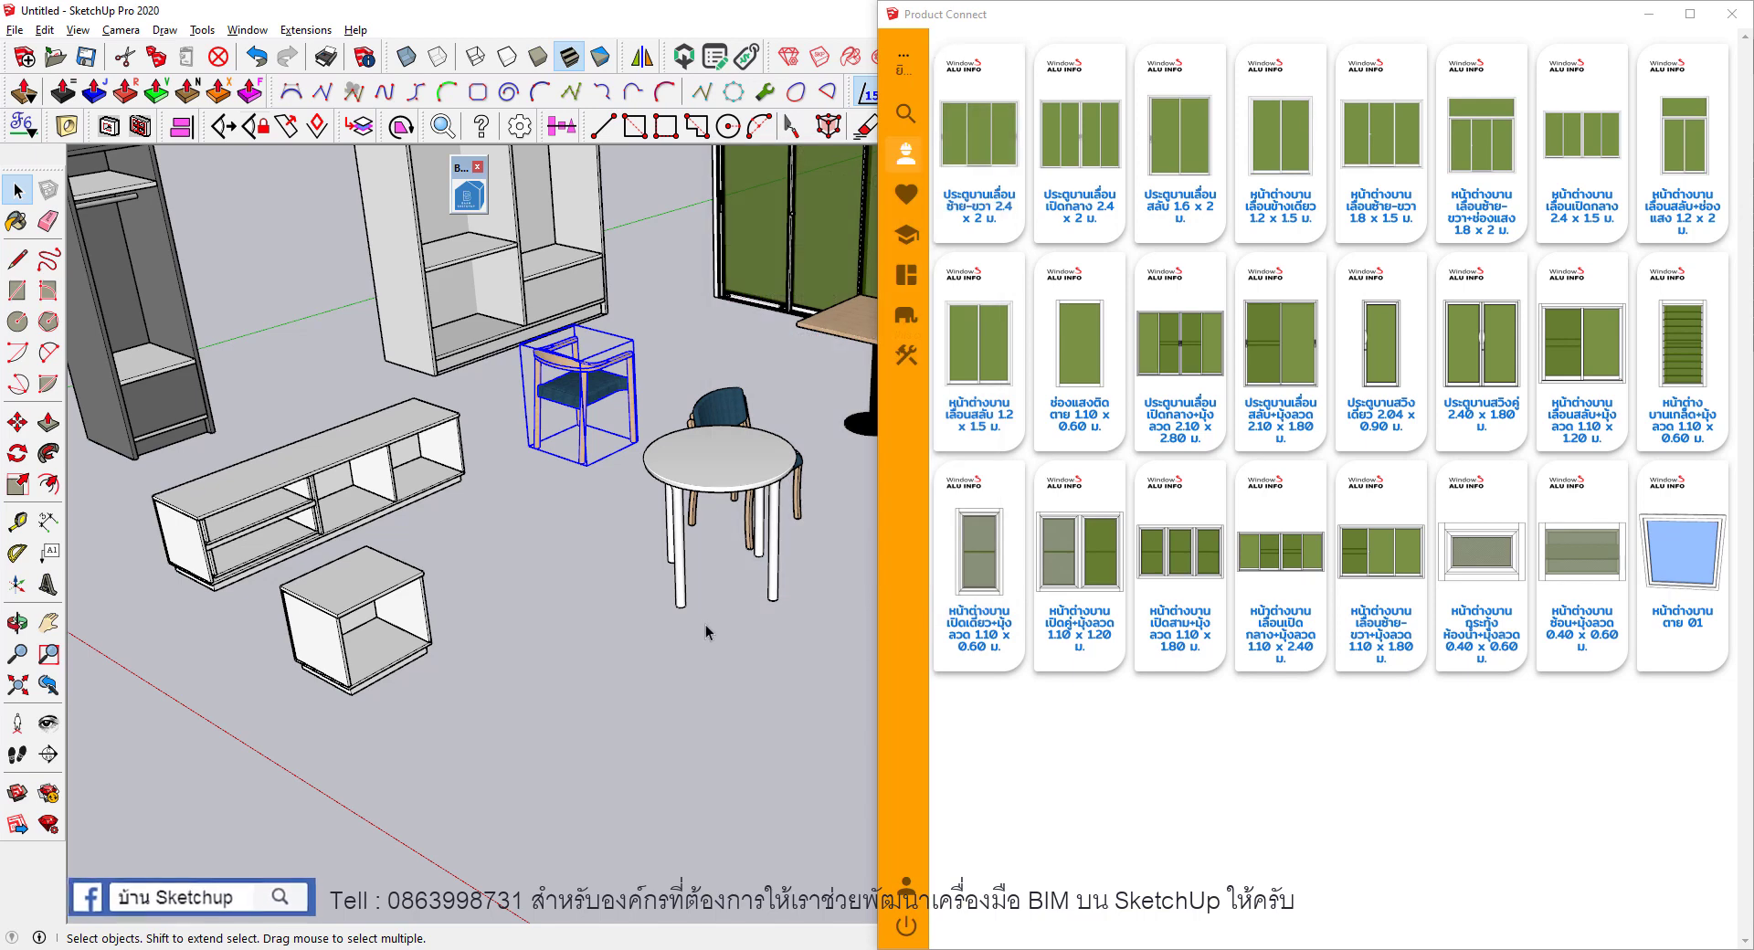
{"action": "left_click", "coordinate": [667, 623]}
Zoom out and show the favourite brands list (SCG, 3DeeD, Windows ALU INFO, ตราเพชร) in Product Connect.
{"action": "scroll", "coordinate": [627, 608], "scroll_direction": "down", "scroll_amount": 3}
{"action": "scroll", "coordinate": [627, 610], "scroll_direction": "down", "scroll_amount": 2}
{"action": "scroll", "coordinate": [627, 614], "scroll_direction": "down", "scroll_amount": 3}
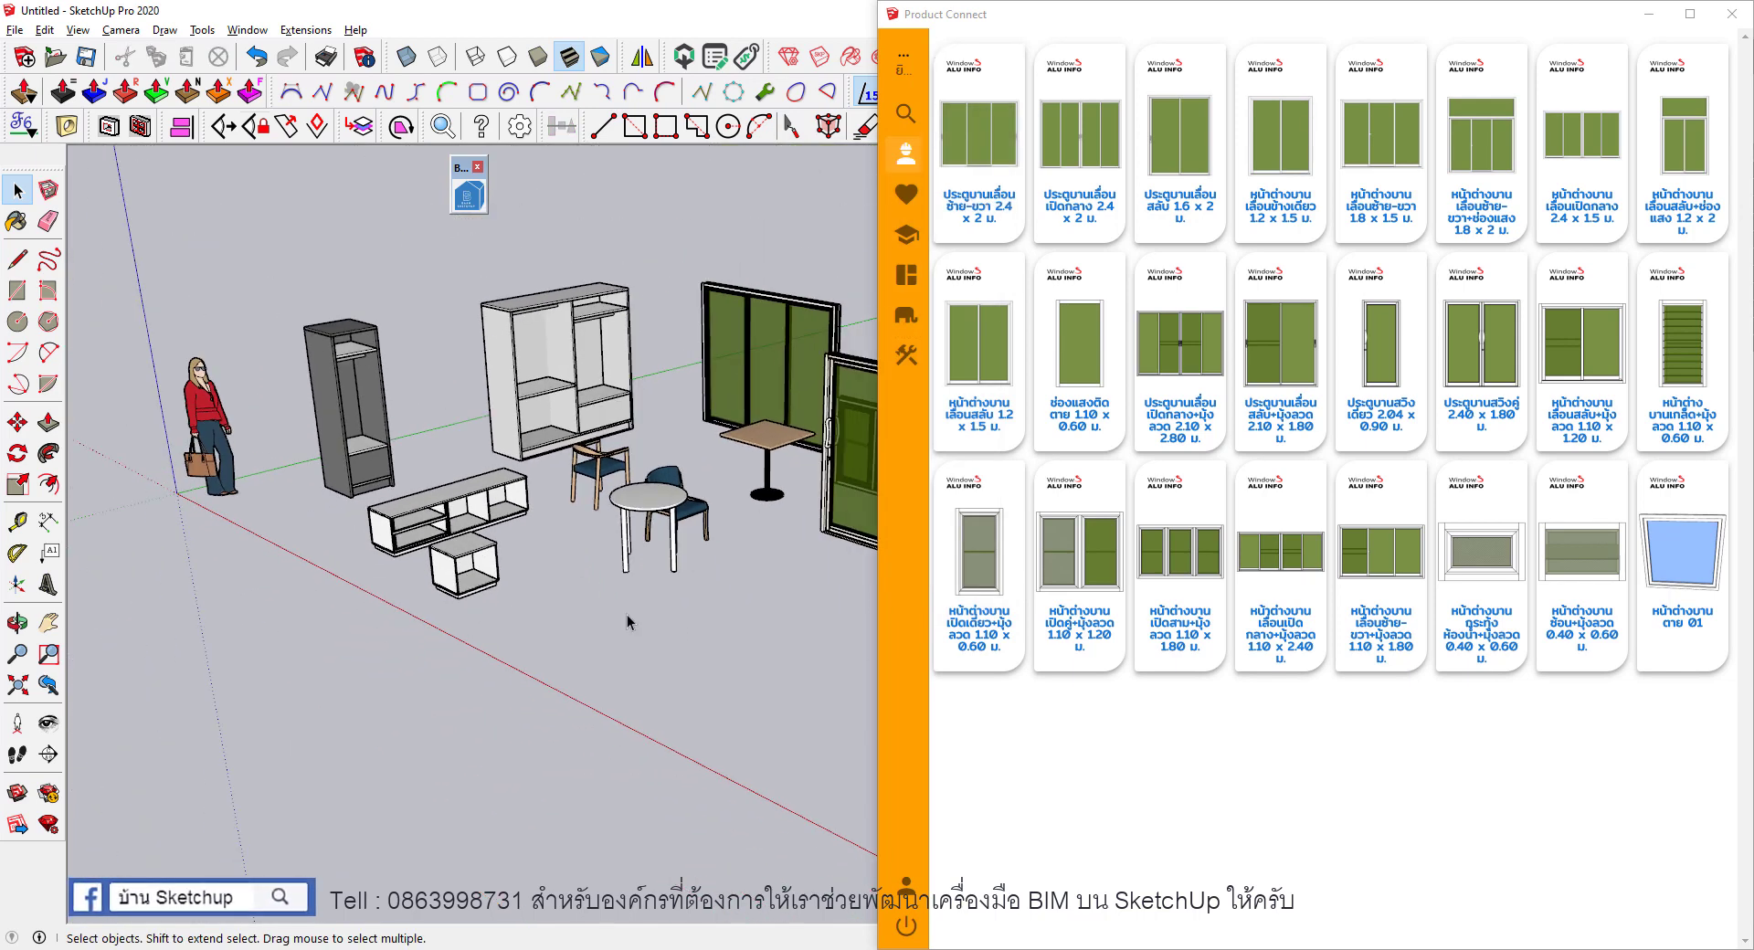
{"action": "scroll", "coordinate": [627, 621], "scroll_direction": "down", "scroll_amount": 2}
{"action": "scroll", "coordinate": [740, 568], "scroll_direction": "up", "scroll_amount": 1}
{"action": "scroll", "coordinate": [743, 563], "scroll_direction": "up", "scroll_amount": 3}
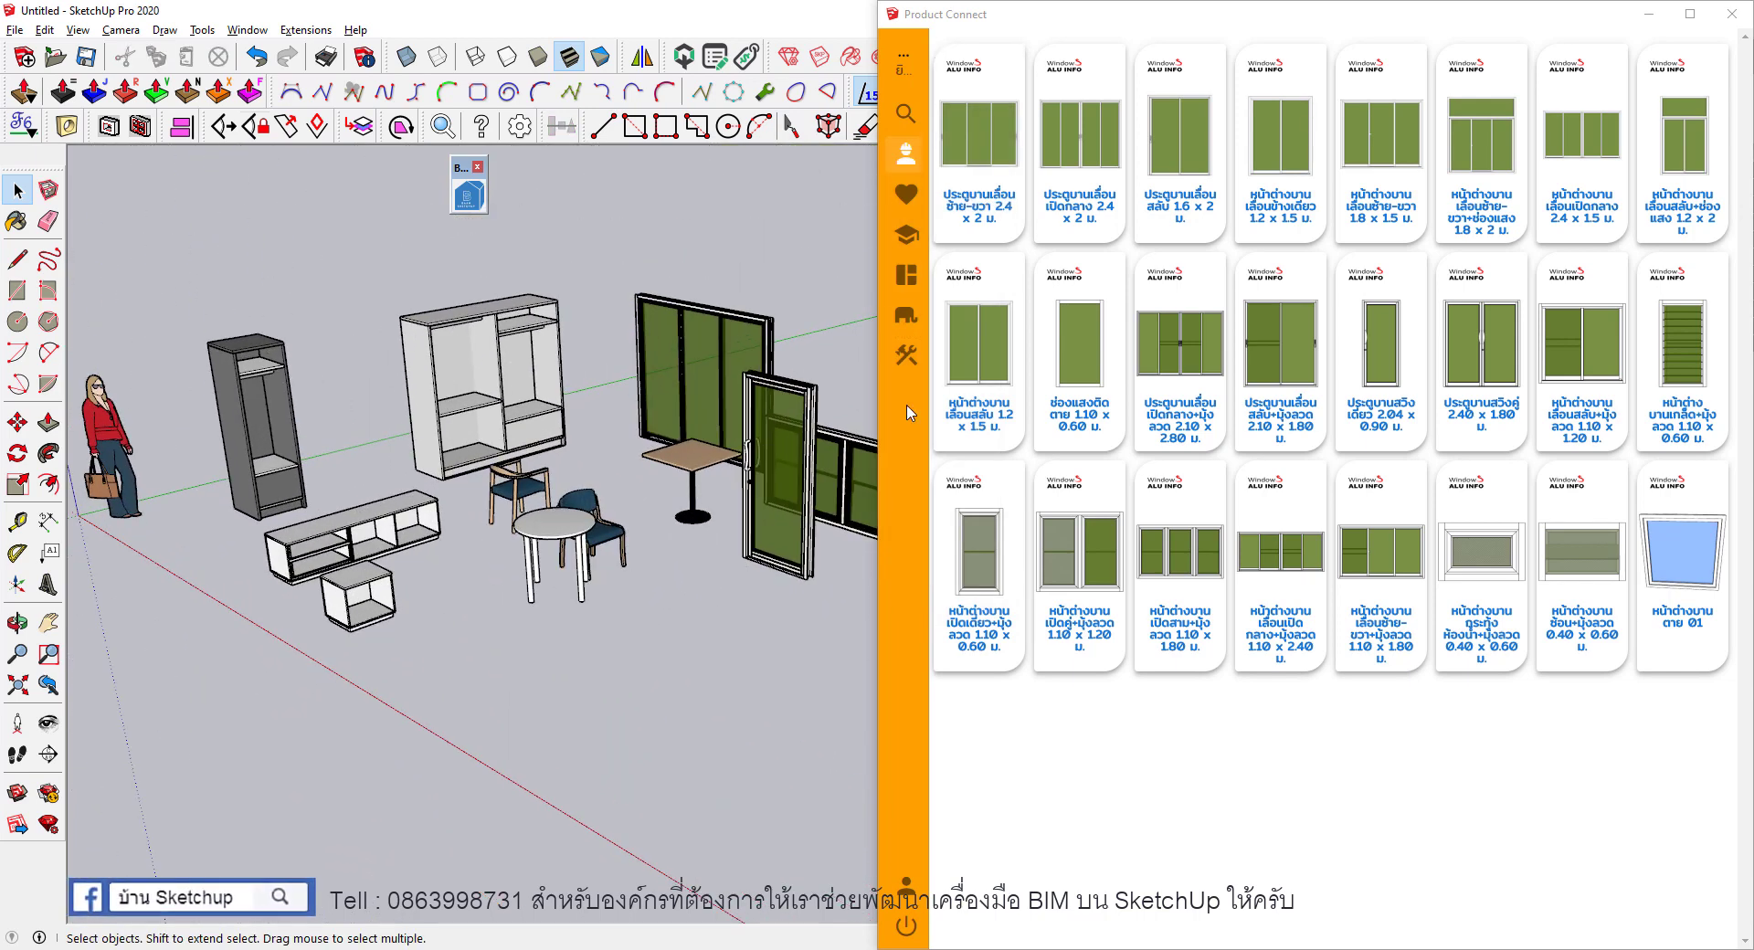
{"action": "left_click", "coordinate": [906, 197]}
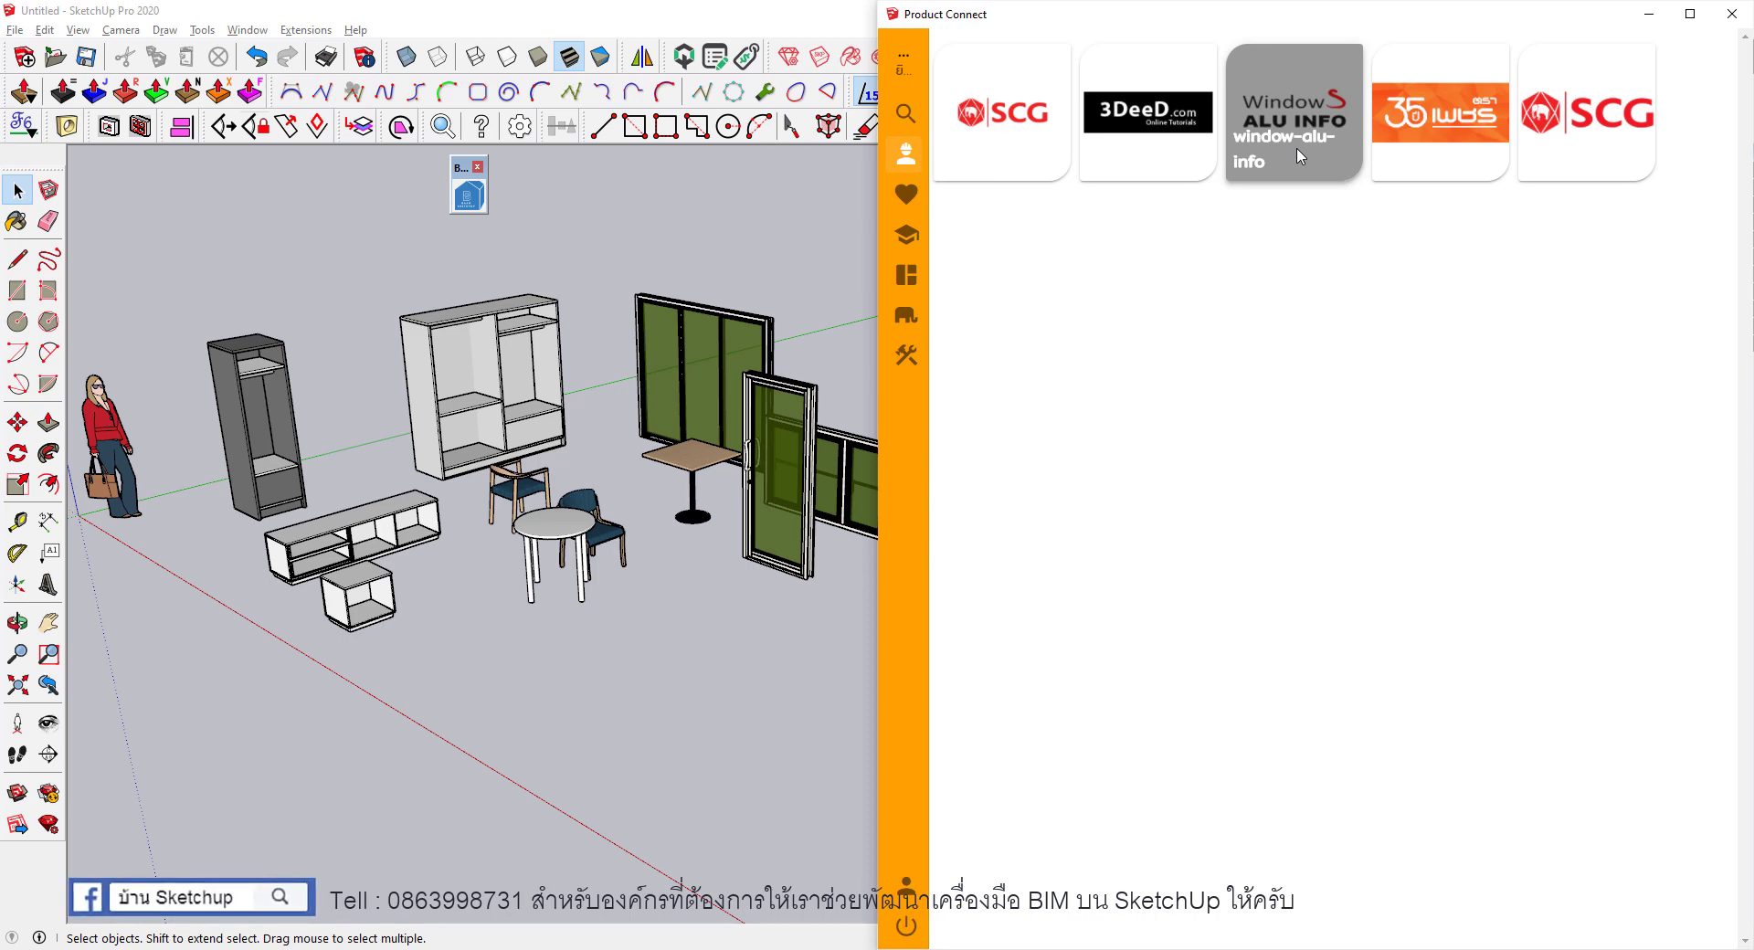
Open the 3DeeD.com collection from favourites and scroll down to the DYNAMIC LOGOON VOLUME model.
{"action": "left_click", "coordinate": [1123, 140]}
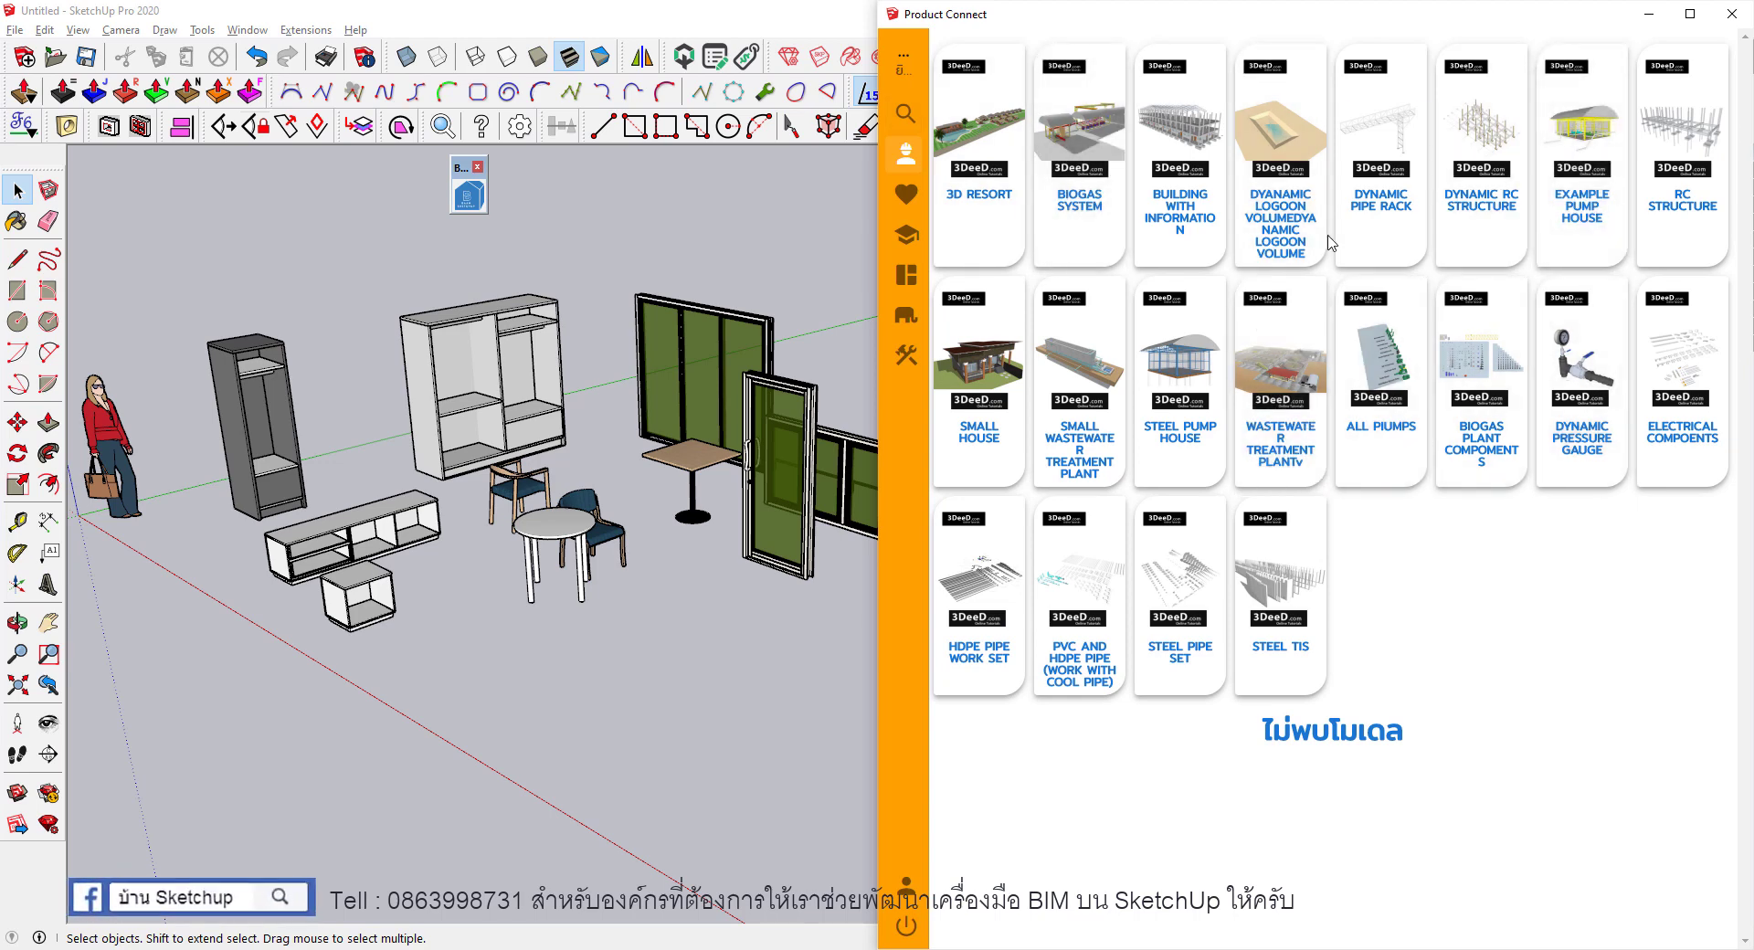
{"action": "scroll", "coordinate": [437, 540], "scroll_direction": "down", "scroll_amount": 2}
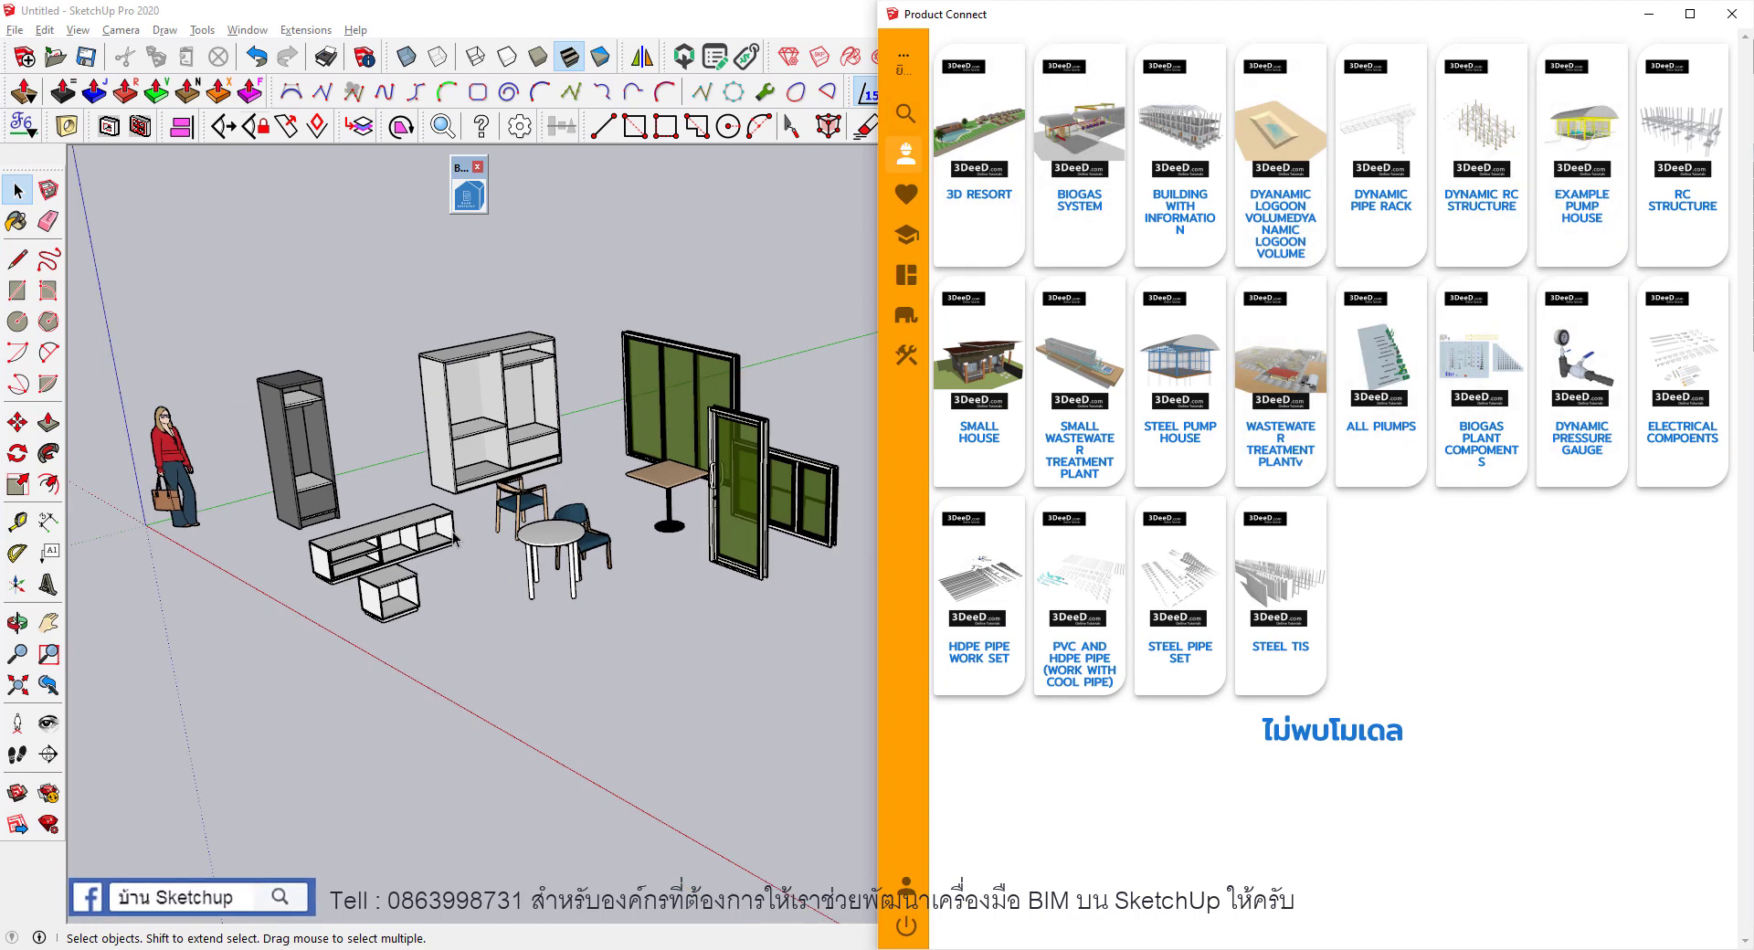
{"action": "scroll", "coordinate": [436, 540], "scroll_direction": "down", "scroll_amount": 2}
{"action": "scroll", "coordinate": [437, 541], "scroll_direction": "down", "scroll_amount": 3}
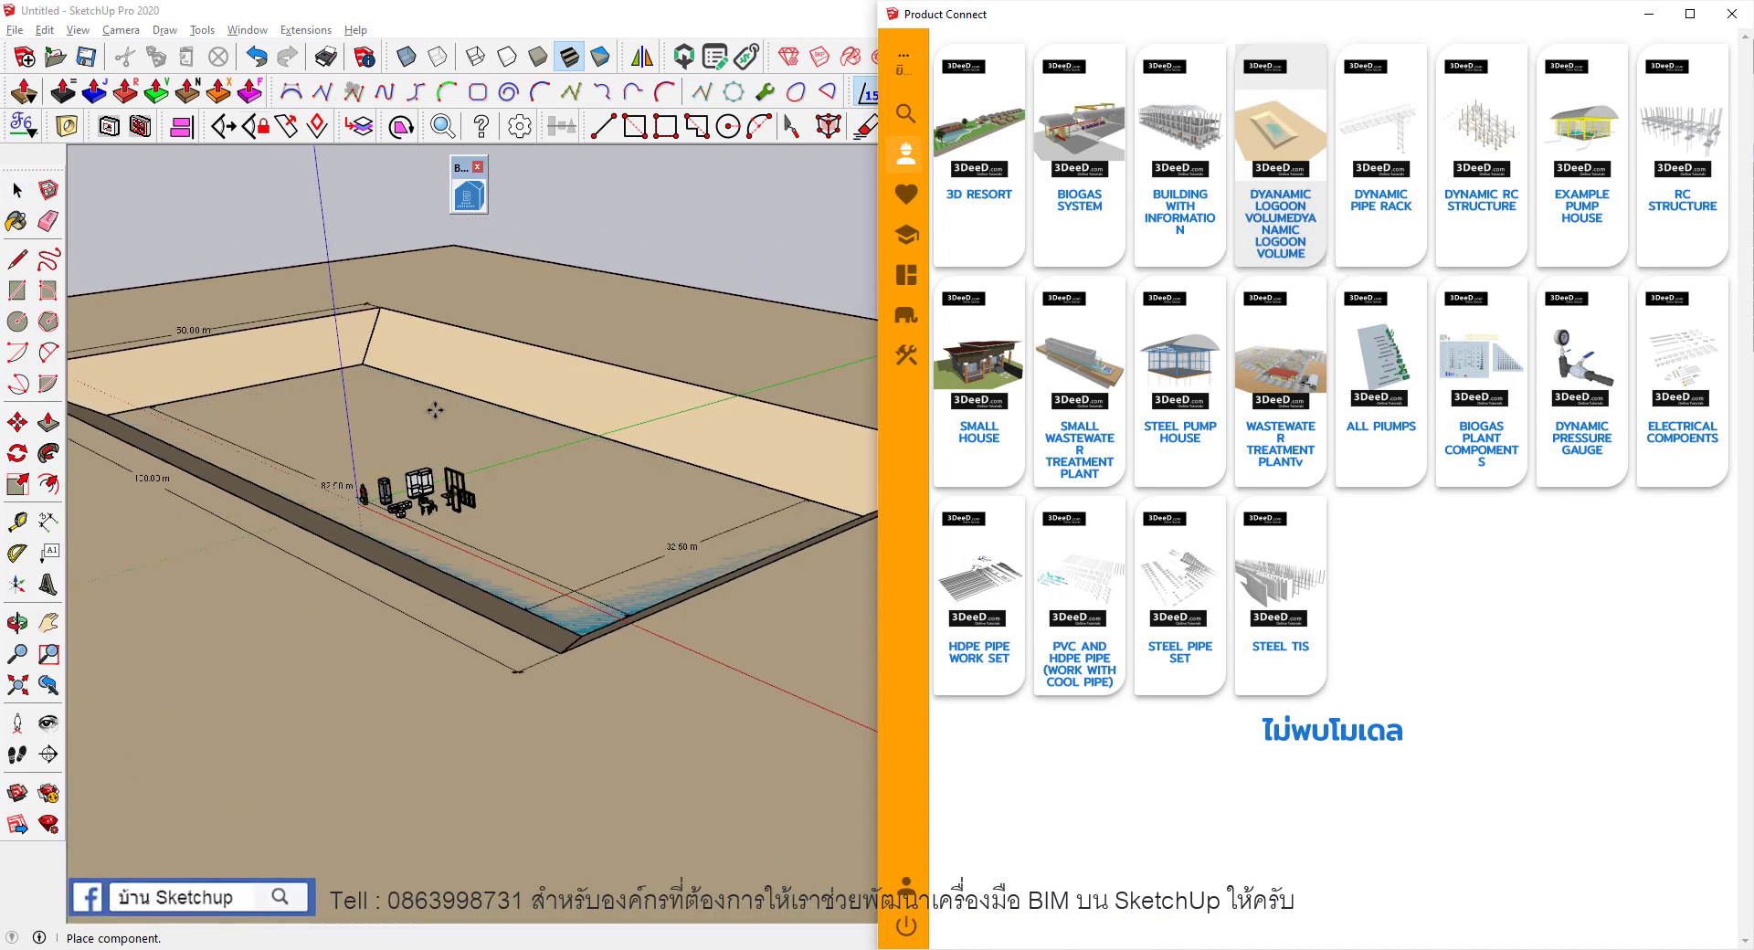
Place the Dynamic Logoon Volume lagoon around the furniture and return to selecting.
{"action": "left_click", "coordinate": [534, 338]}
{"action": "scroll", "coordinate": [444, 674], "scroll_direction": "down", "scroll_amount": 3}
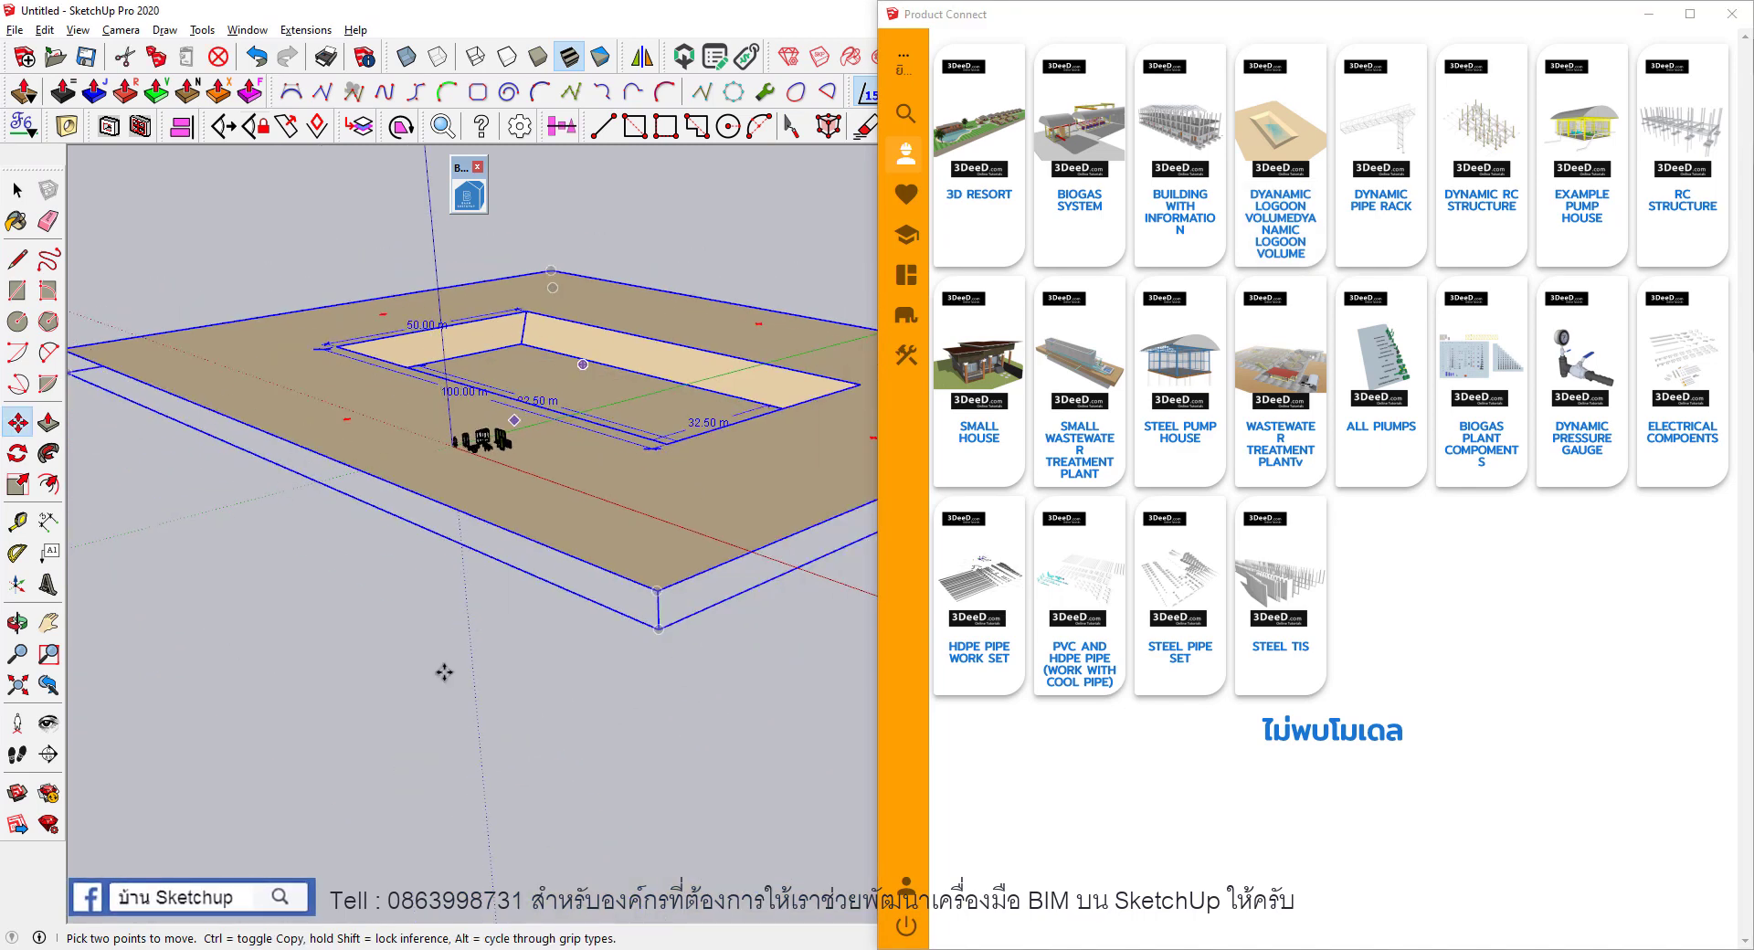
{"action": "key", "text": "space"}
{"action": "scroll", "coordinate": [542, 475], "scroll_direction": "up", "scroll_amount": 2}
Explode the lagoon's outer wrapper and select the pond to bring up its Component Options.
{"action": "right_click", "coordinate": [545, 475]}
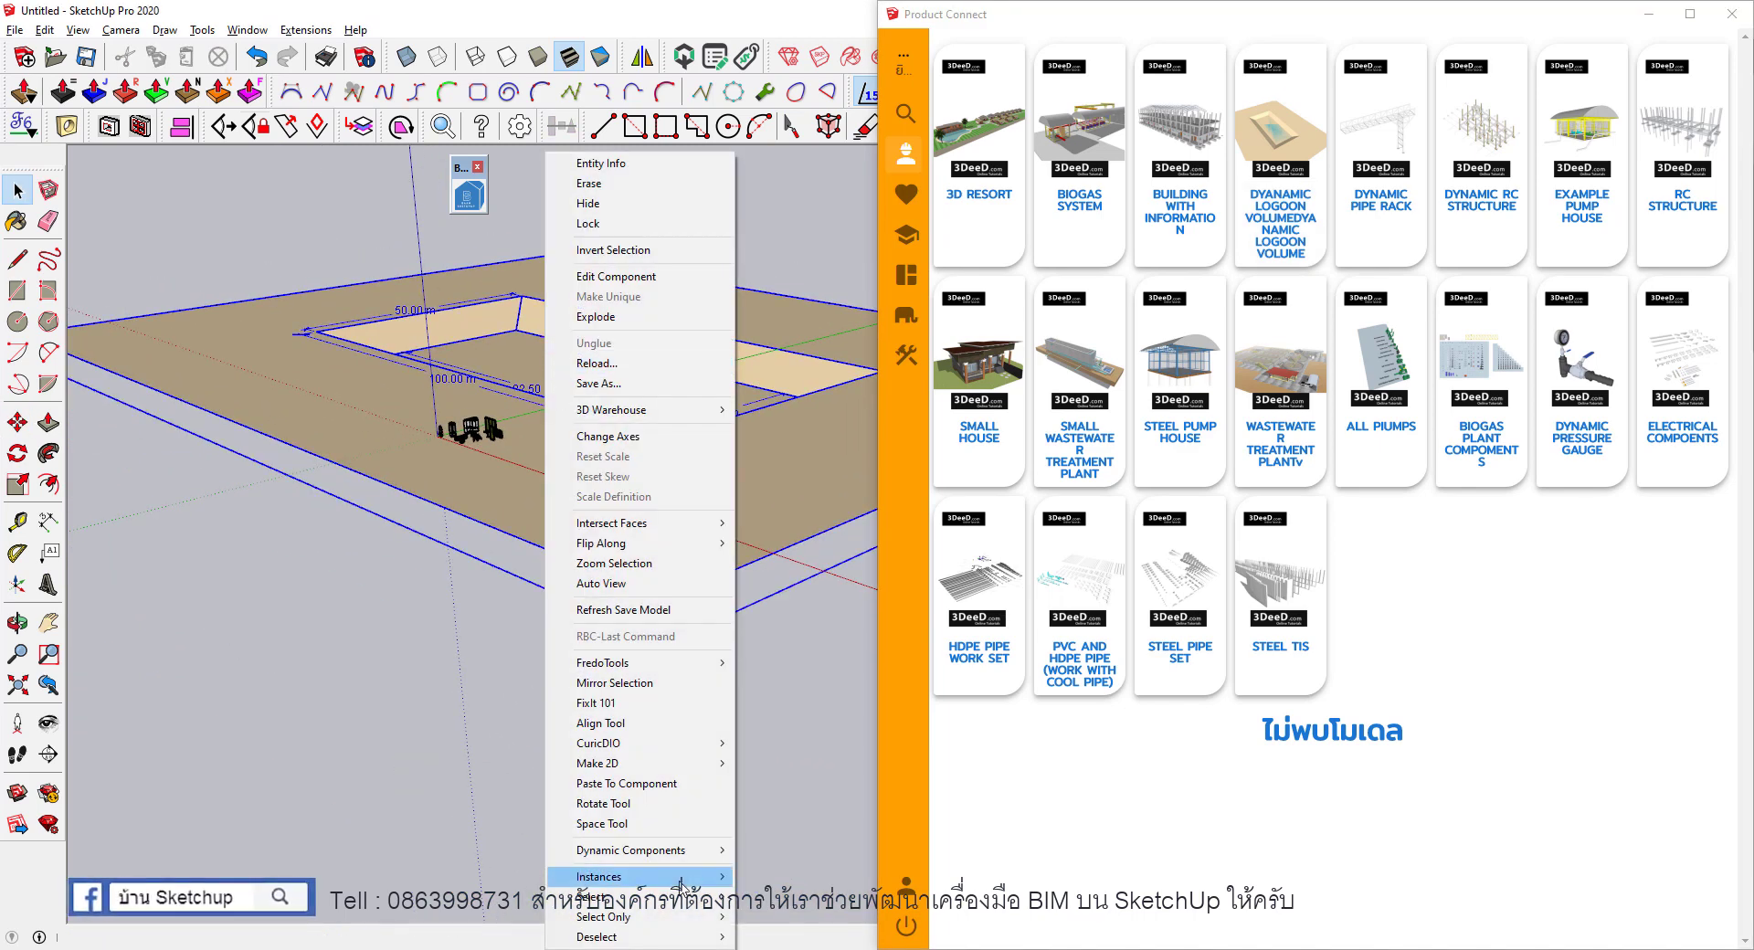
{"action": "mouse_move", "coordinate": [639, 850]}
{"action": "left_click", "coordinate": [794, 852]}
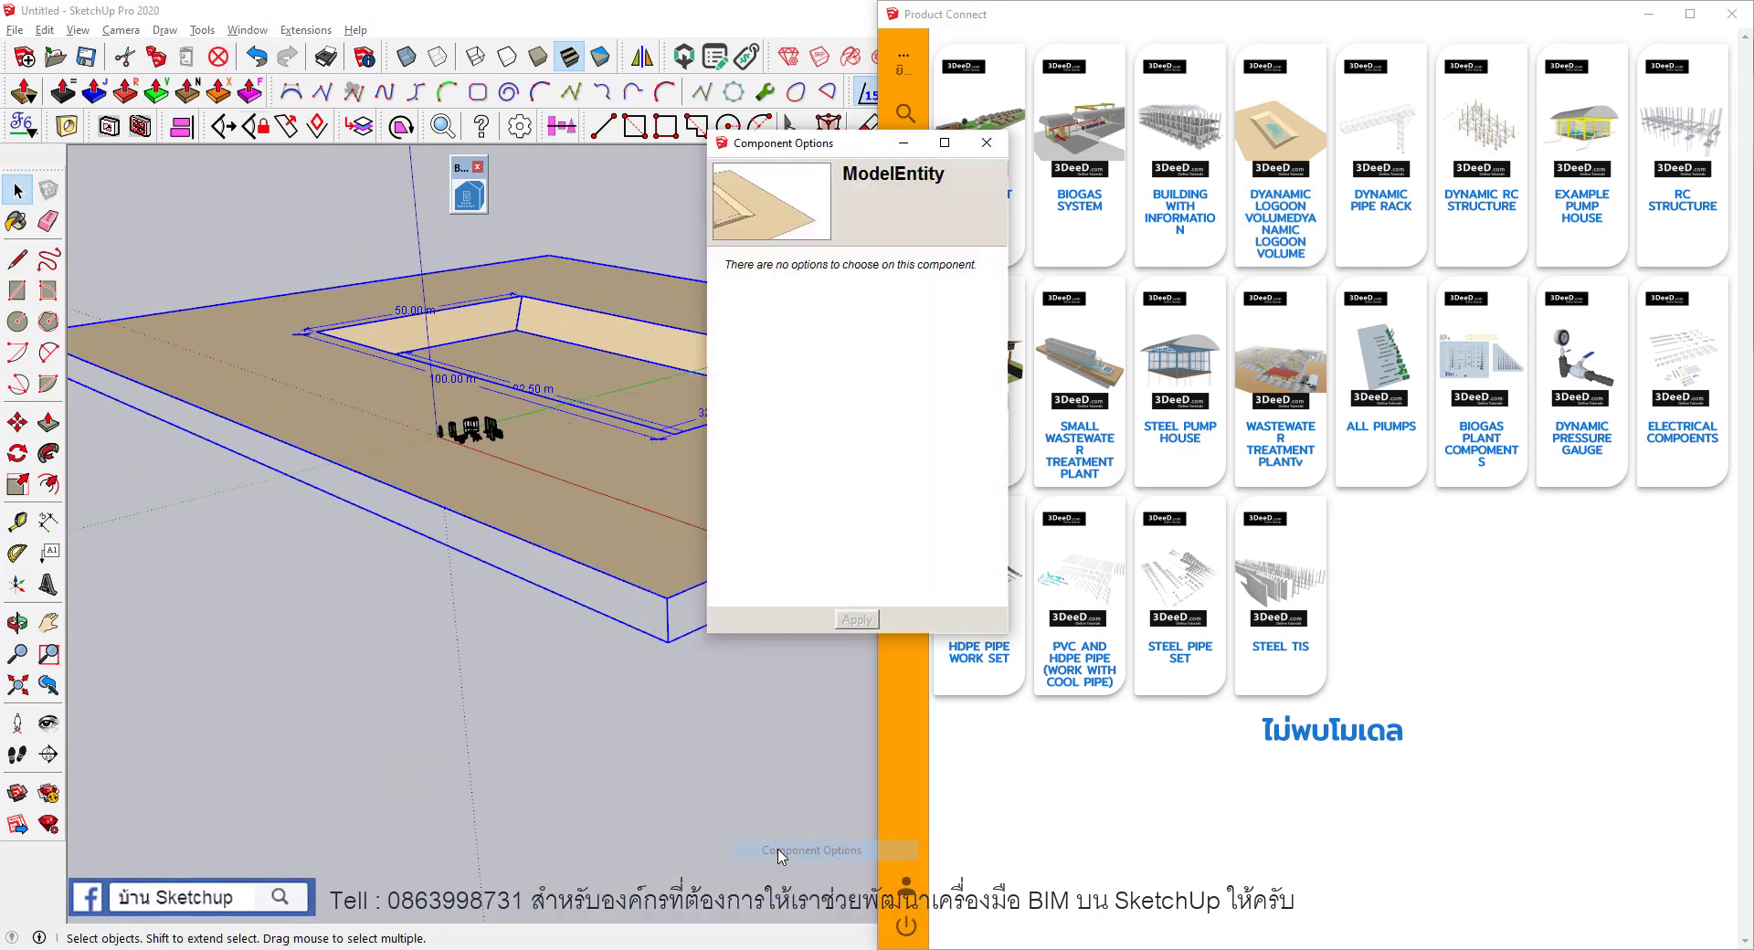
{"action": "right_click", "coordinate": [560, 511]}
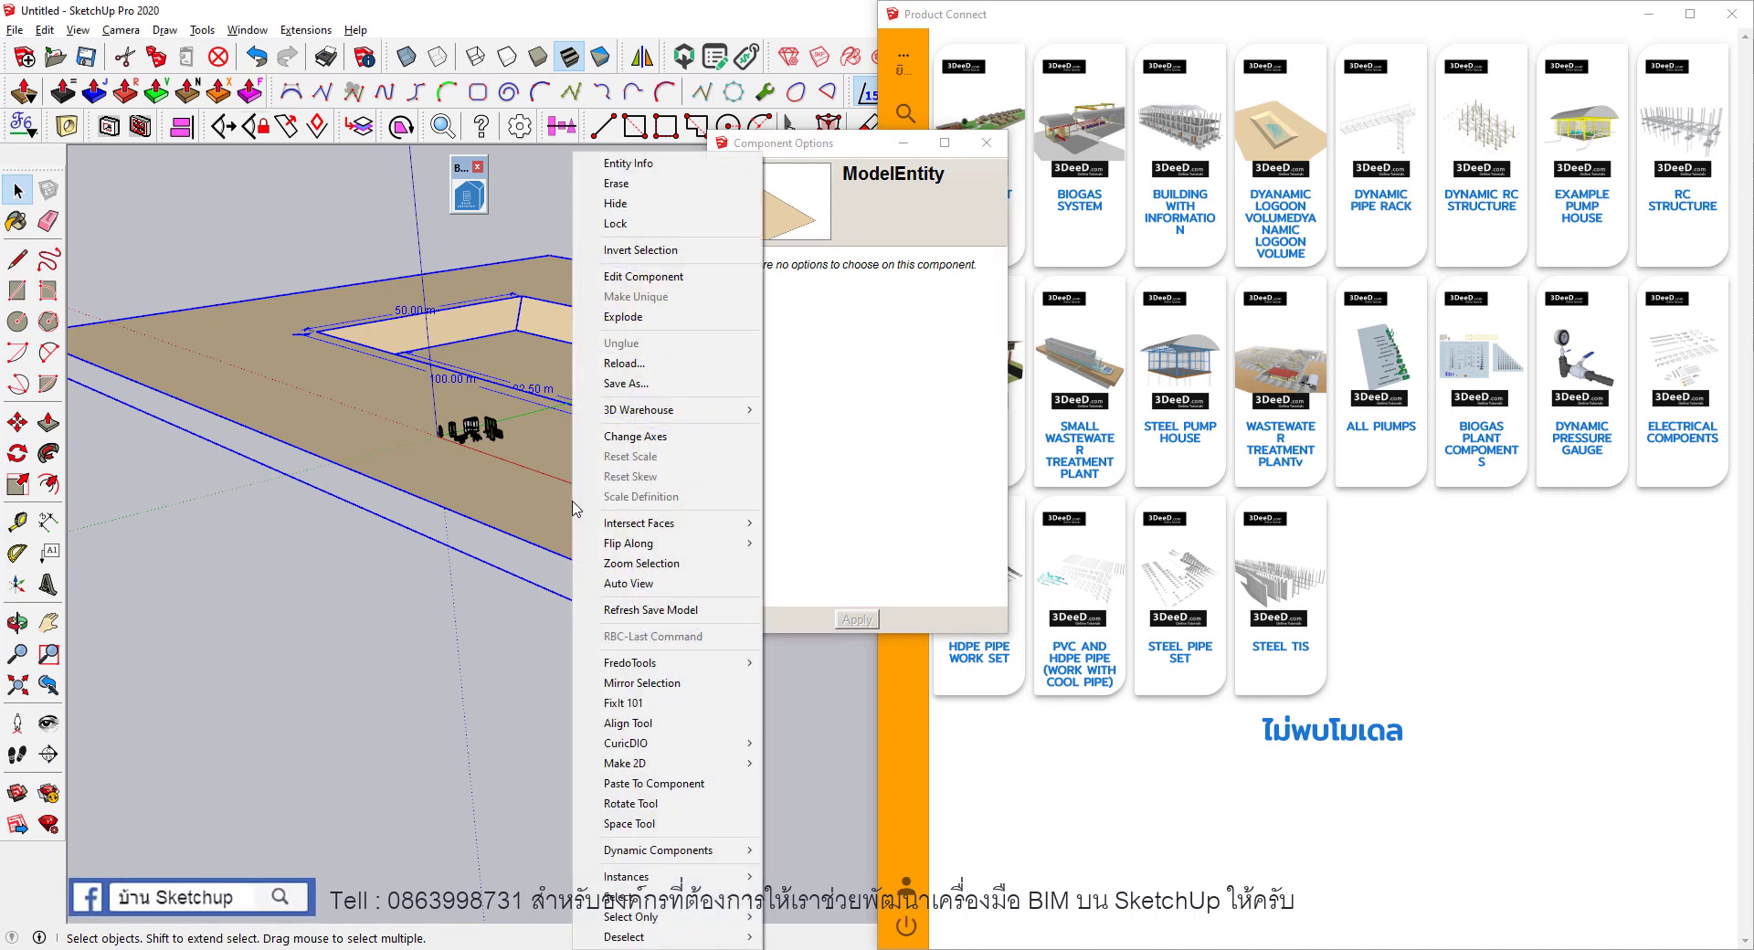
{"action": "left_click", "coordinate": [646, 320]}
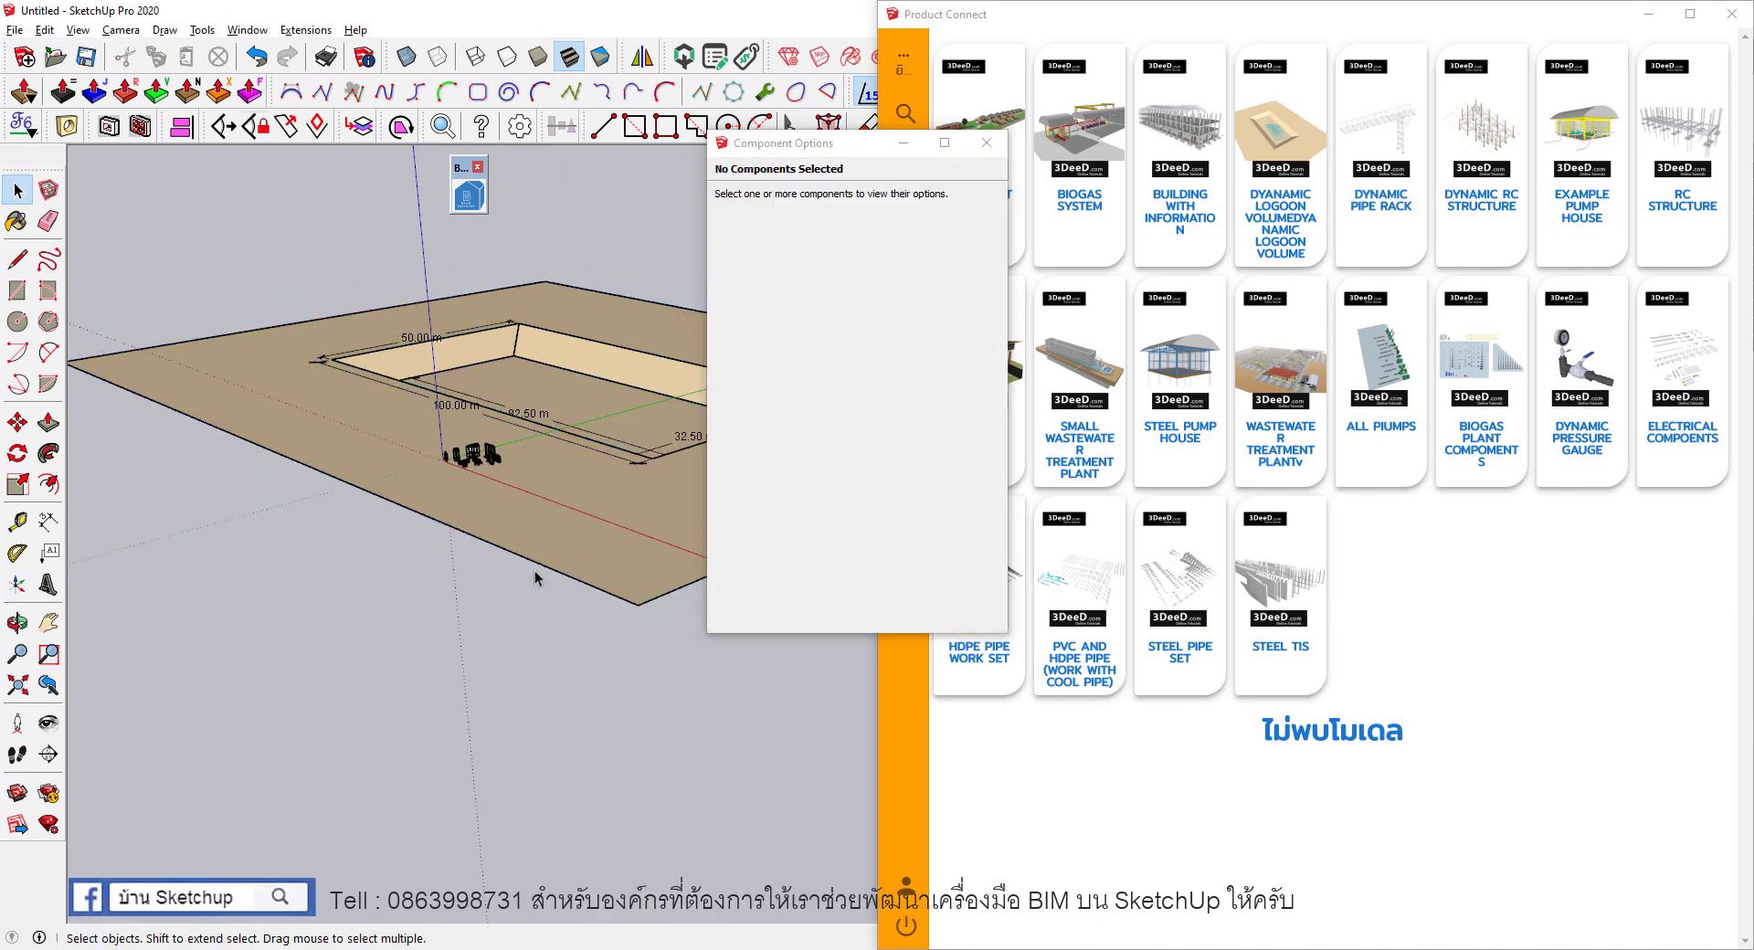
{"action": "left_click", "coordinate": [539, 571]}
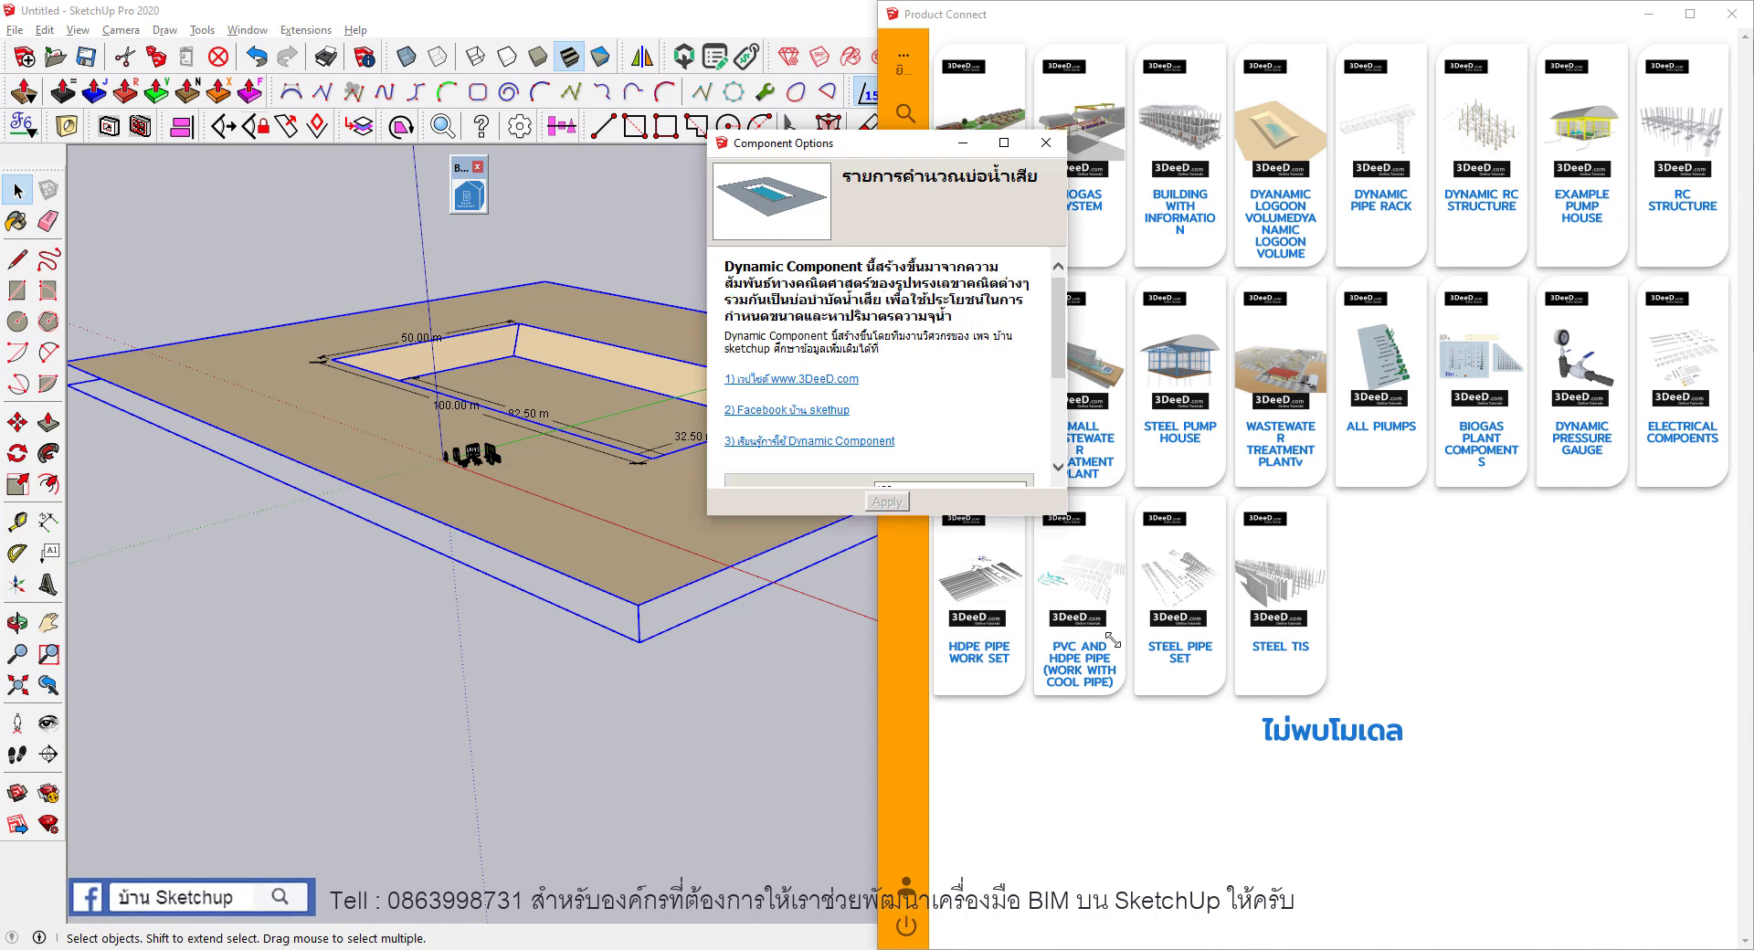
Enter length 40, width 20, depth 4, water depth 3, freeboard 1, side slope 2, then apply.
{"action": "scroll", "coordinate": [546, 412], "scroll_direction": "up", "scroll_amount": 5}
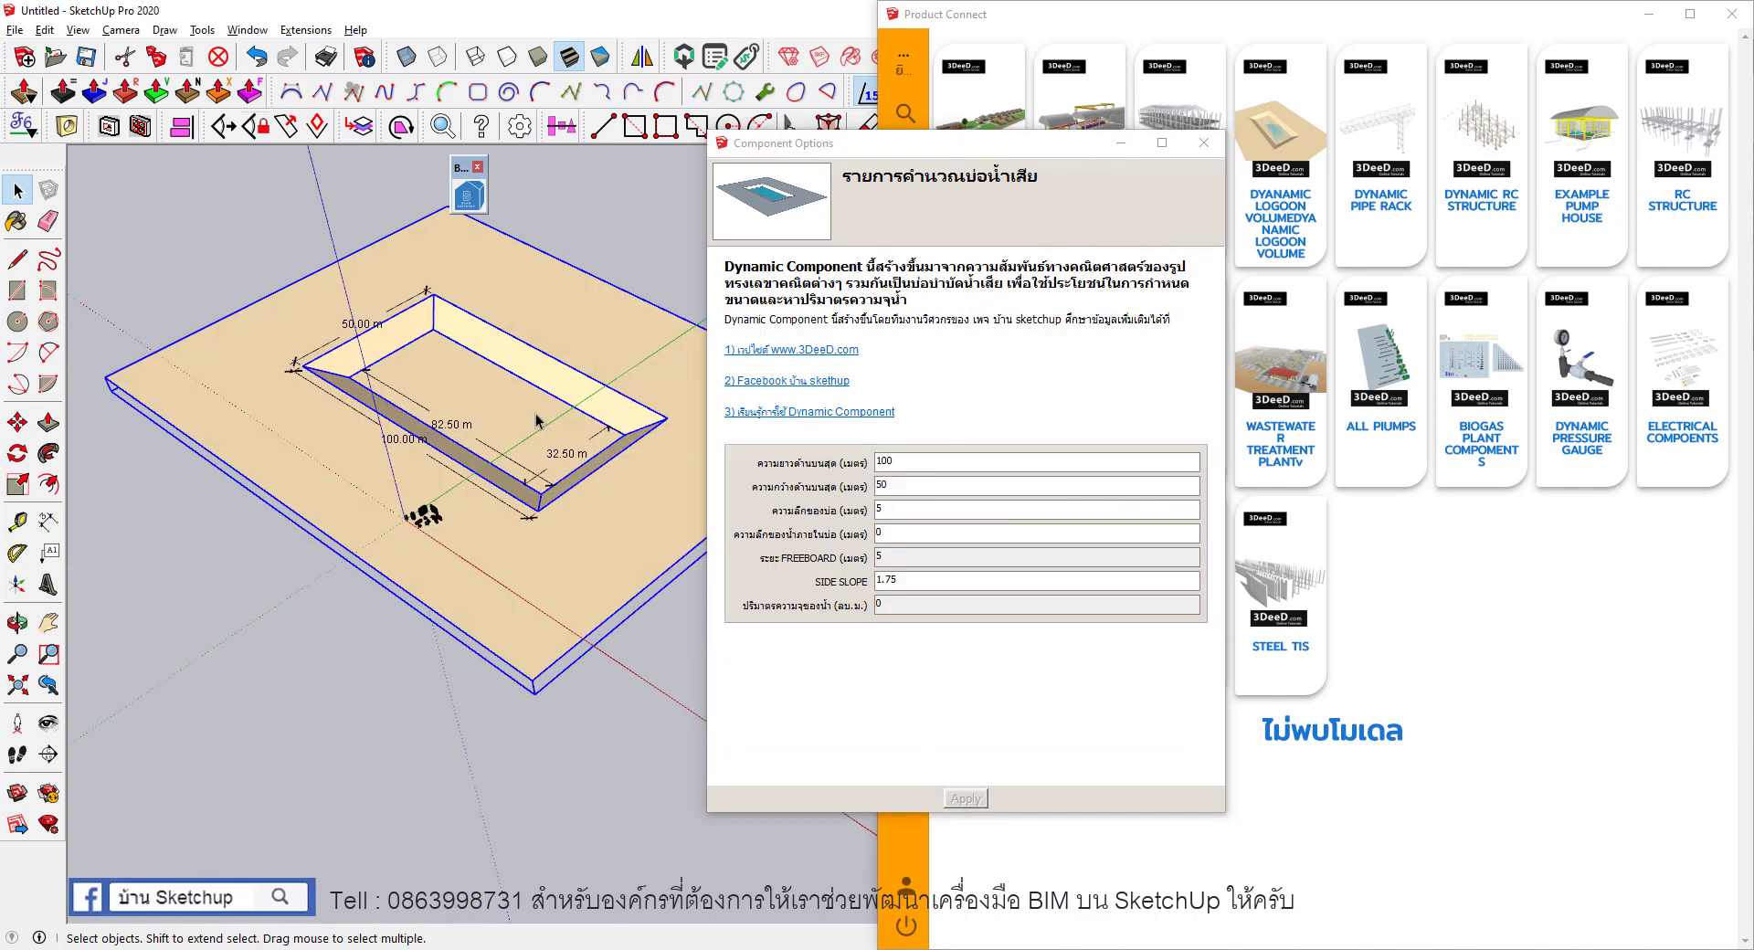
{"action": "left_click_drag", "start_coordinate": [950, 458], "coordinate": [849, 463]}
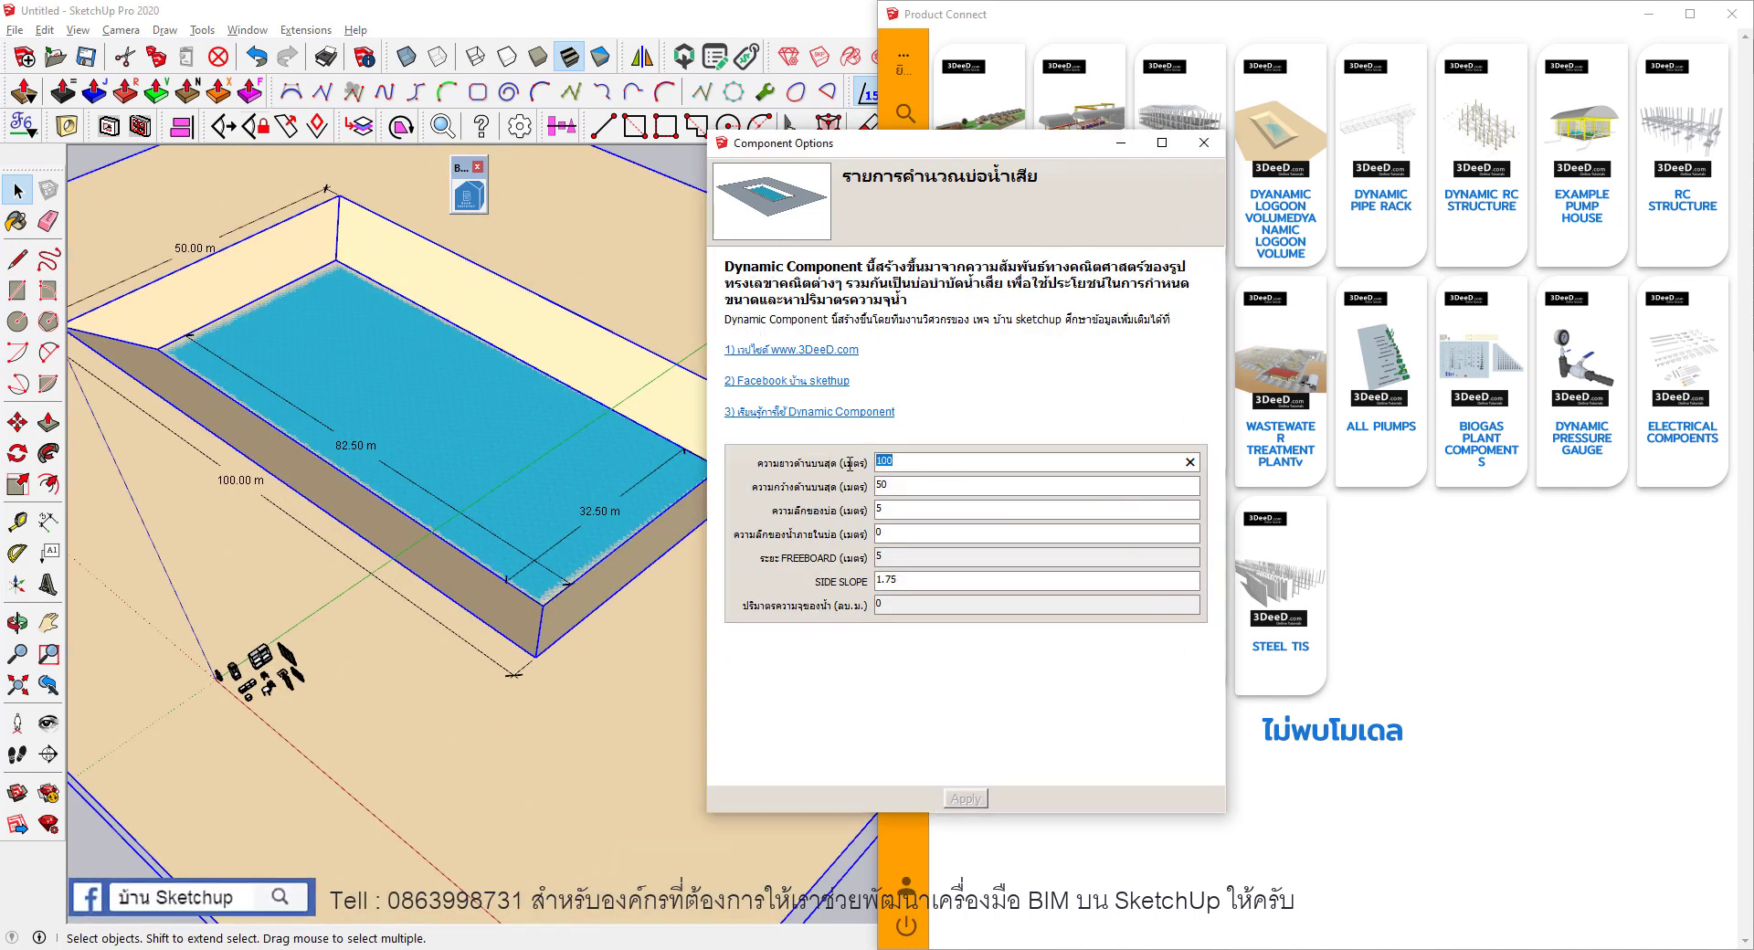
{"action": "type", "text": "40"}
{"action": "left_click_drag", "start_coordinate": [934, 492], "coordinate": [877, 486]}
{"action": "type", "text": "2"}
{"action": "left_click_drag", "start_coordinate": [896, 534], "coordinate": [866, 536]}
{"action": "type", "text": "1"}
{"action": "left_click_drag", "start_coordinate": [903, 560], "coordinate": [875, 567]}
{"action": "left_click", "coordinate": [914, 513]}
{"action": "left_click_drag", "start_coordinate": [905, 582], "coordinate": [877, 584]}
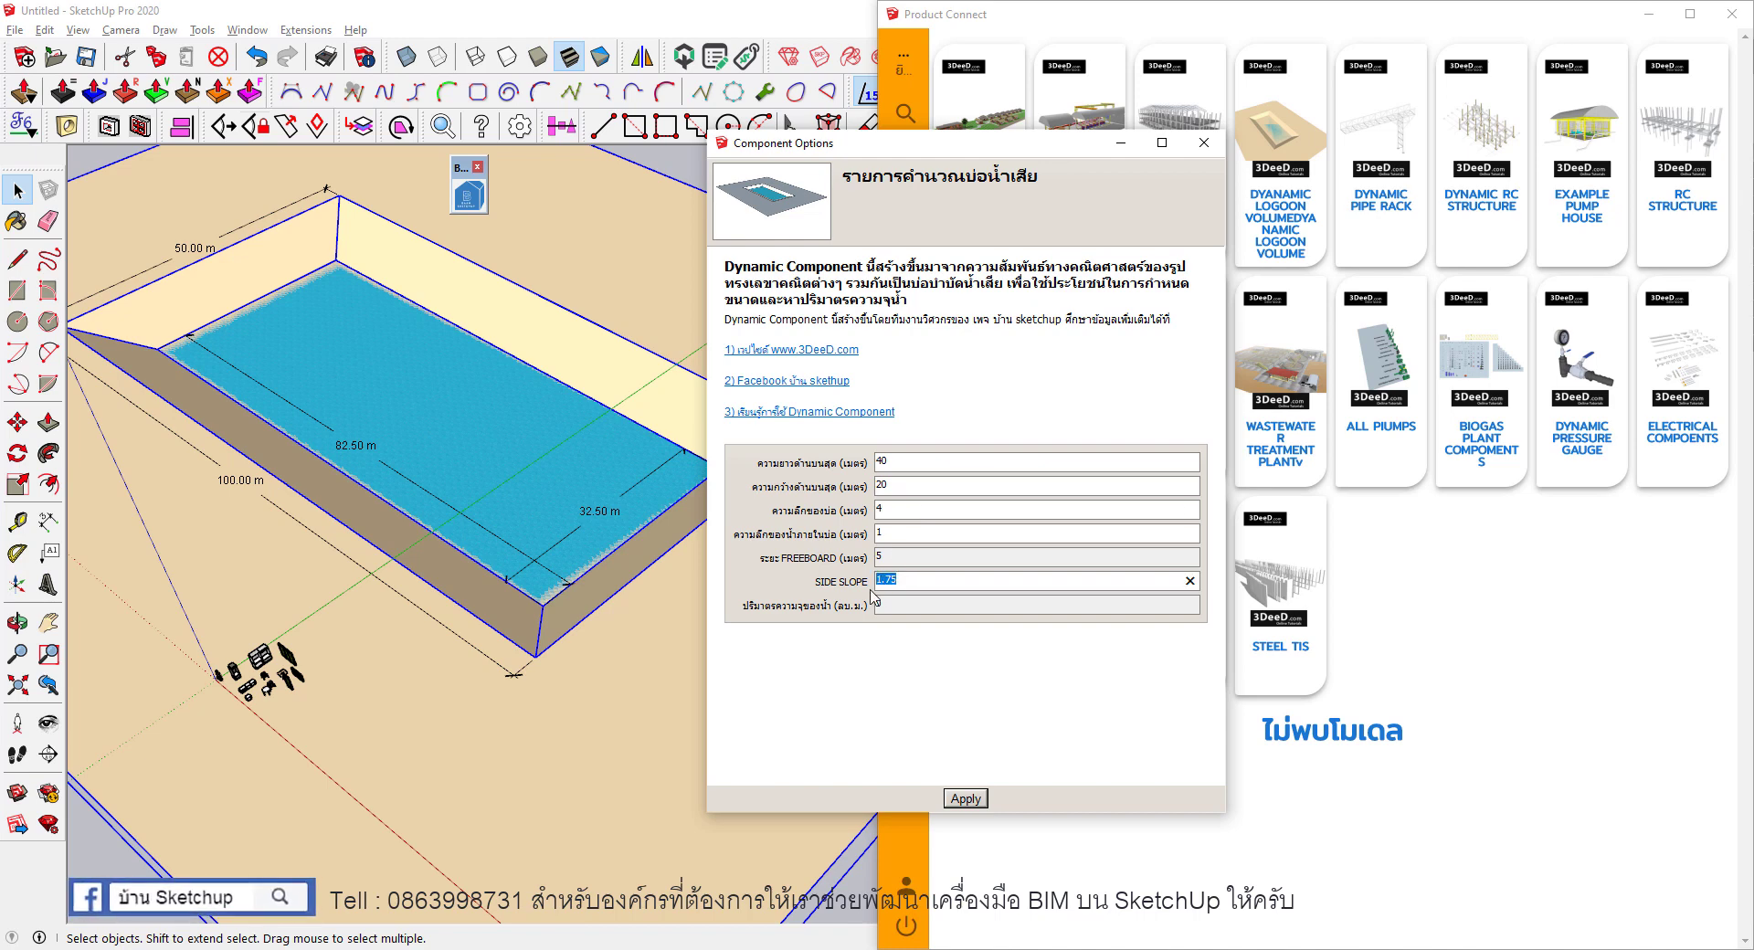
{"action": "type", "text": "2"}
{"action": "left_click_drag", "start_coordinate": [893, 535], "coordinate": [862, 537]}
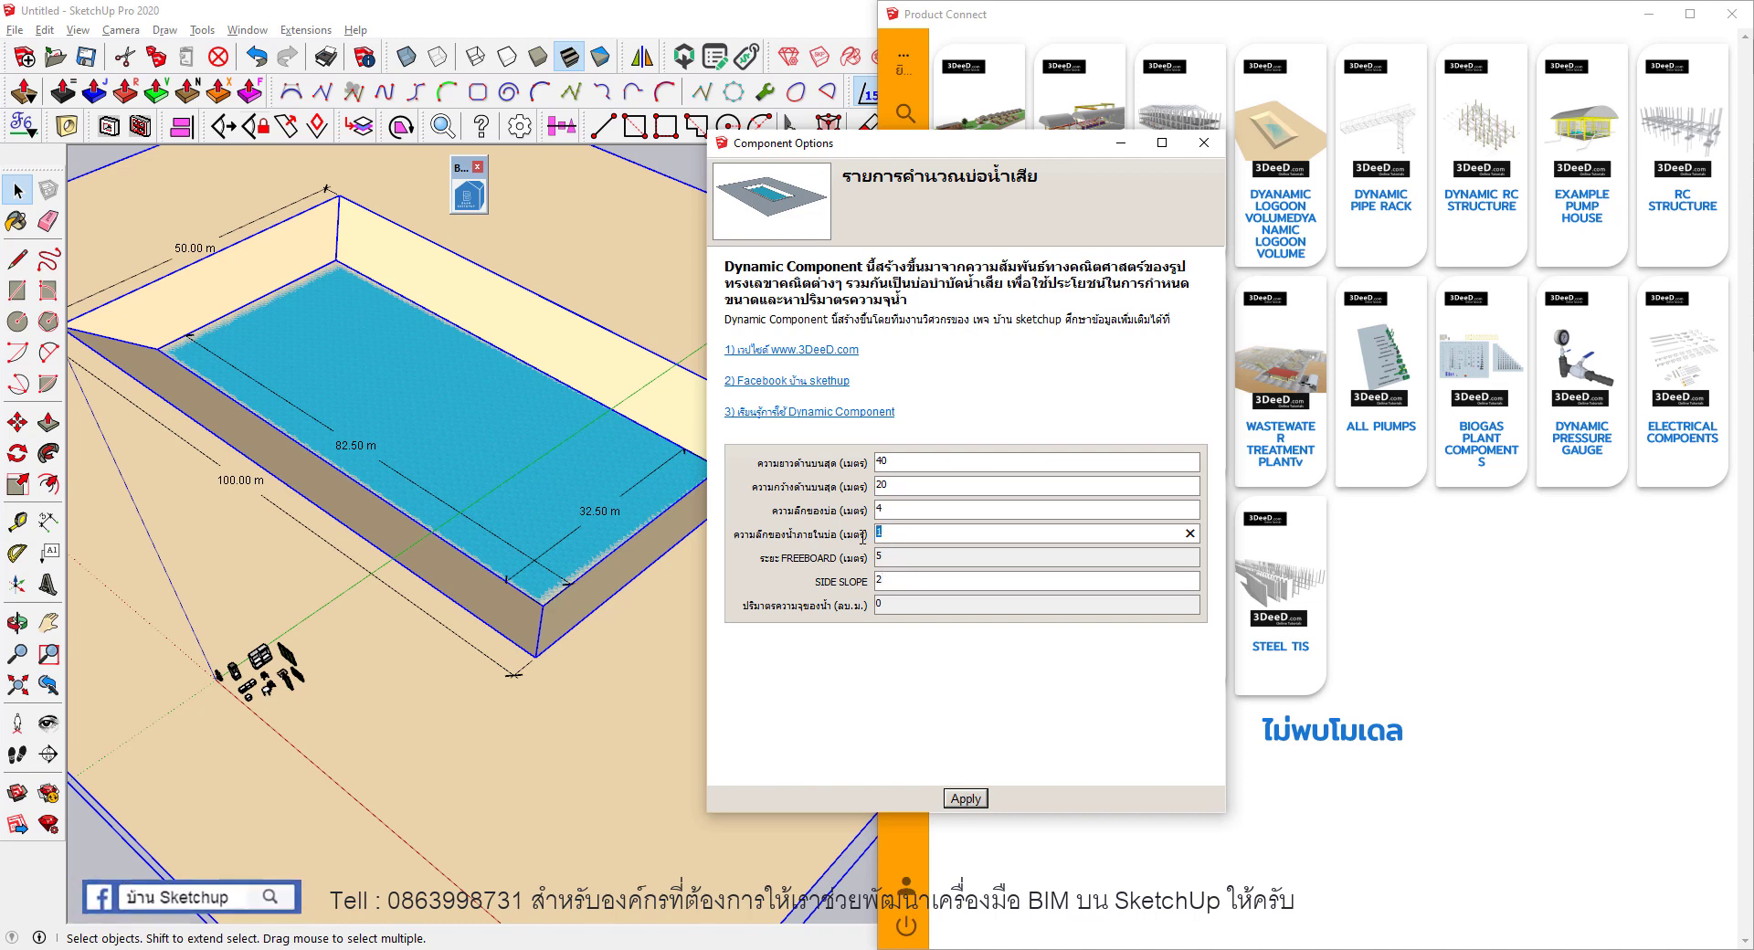
{"action": "left_click", "coordinate": [961, 798]}
Inspect the resized pond from a low angle and close its Component Options.
{"action": "scroll", "coordinate": [411, 383], "scroll_direction": "up", "scroll_amount": 1}
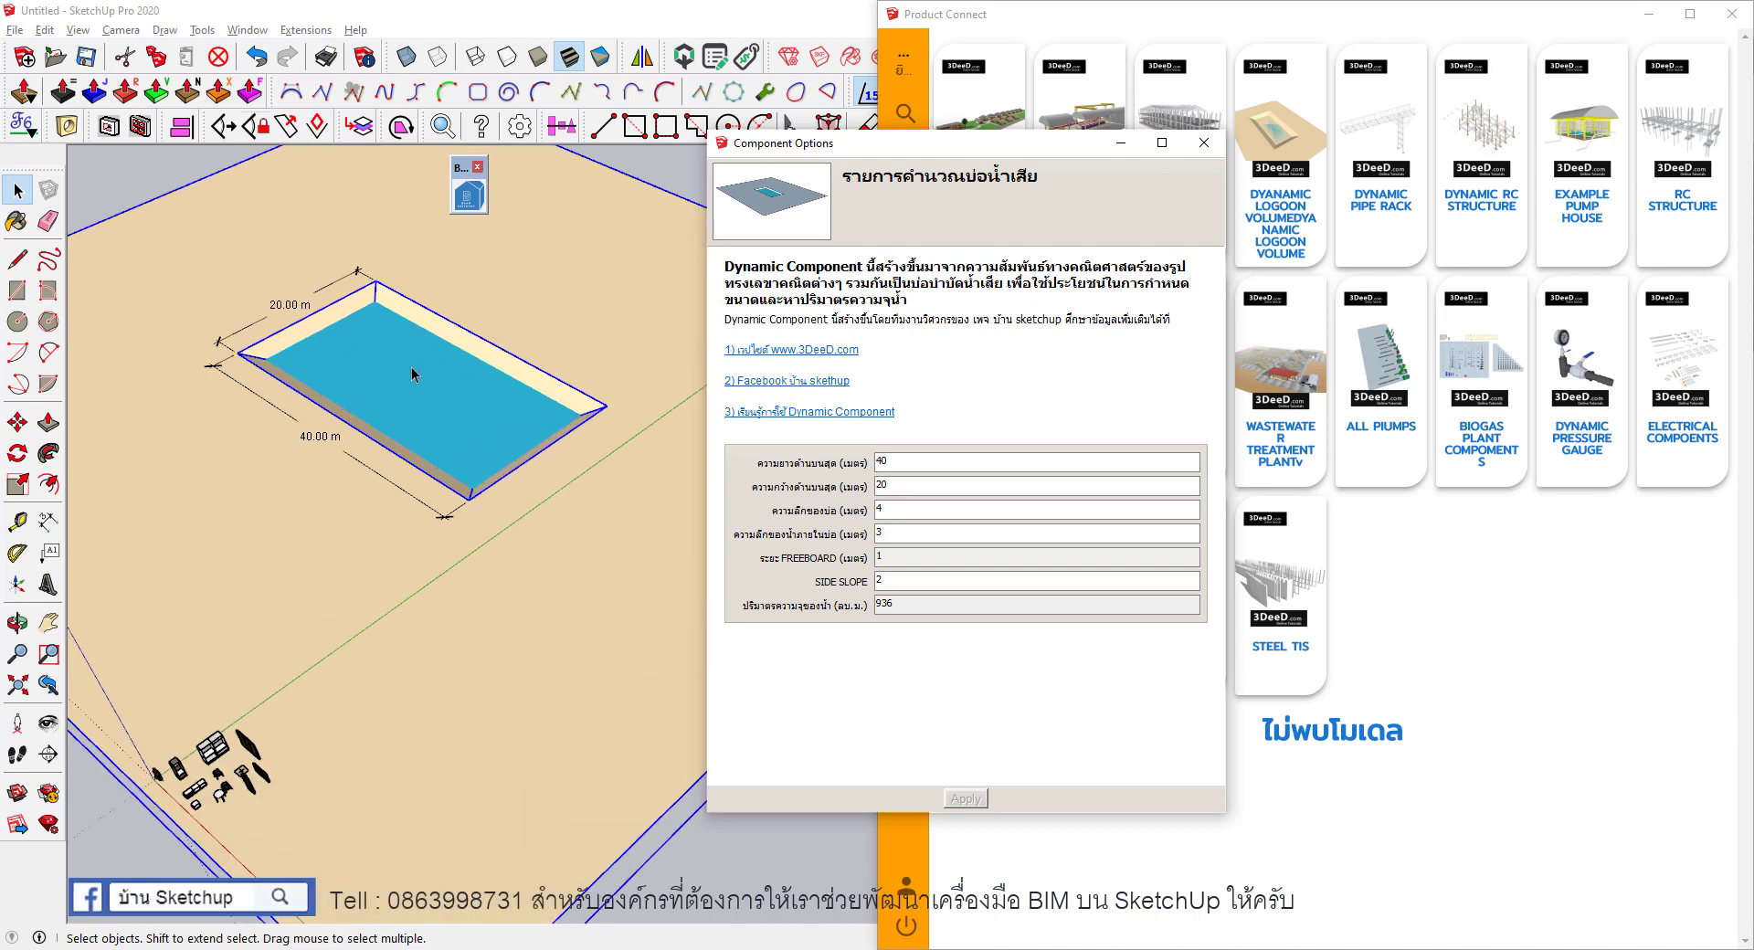
{"action": "scroll", "coordinate": [411, 371], "scroll_direction": "up", "scroll_amount": 1}
{"action": "scroll", "coordinate": [468, 514], "scroll_direction": "up", "scroll_amount": 2}
{"action": "scroll", "coordinate": [468, 515], "scroll_direction": "down", "scroll_amount": 2}
{"action": "middle_click_drag", "start_coordinate": [467, 514], "coordinate": [475, 411]}
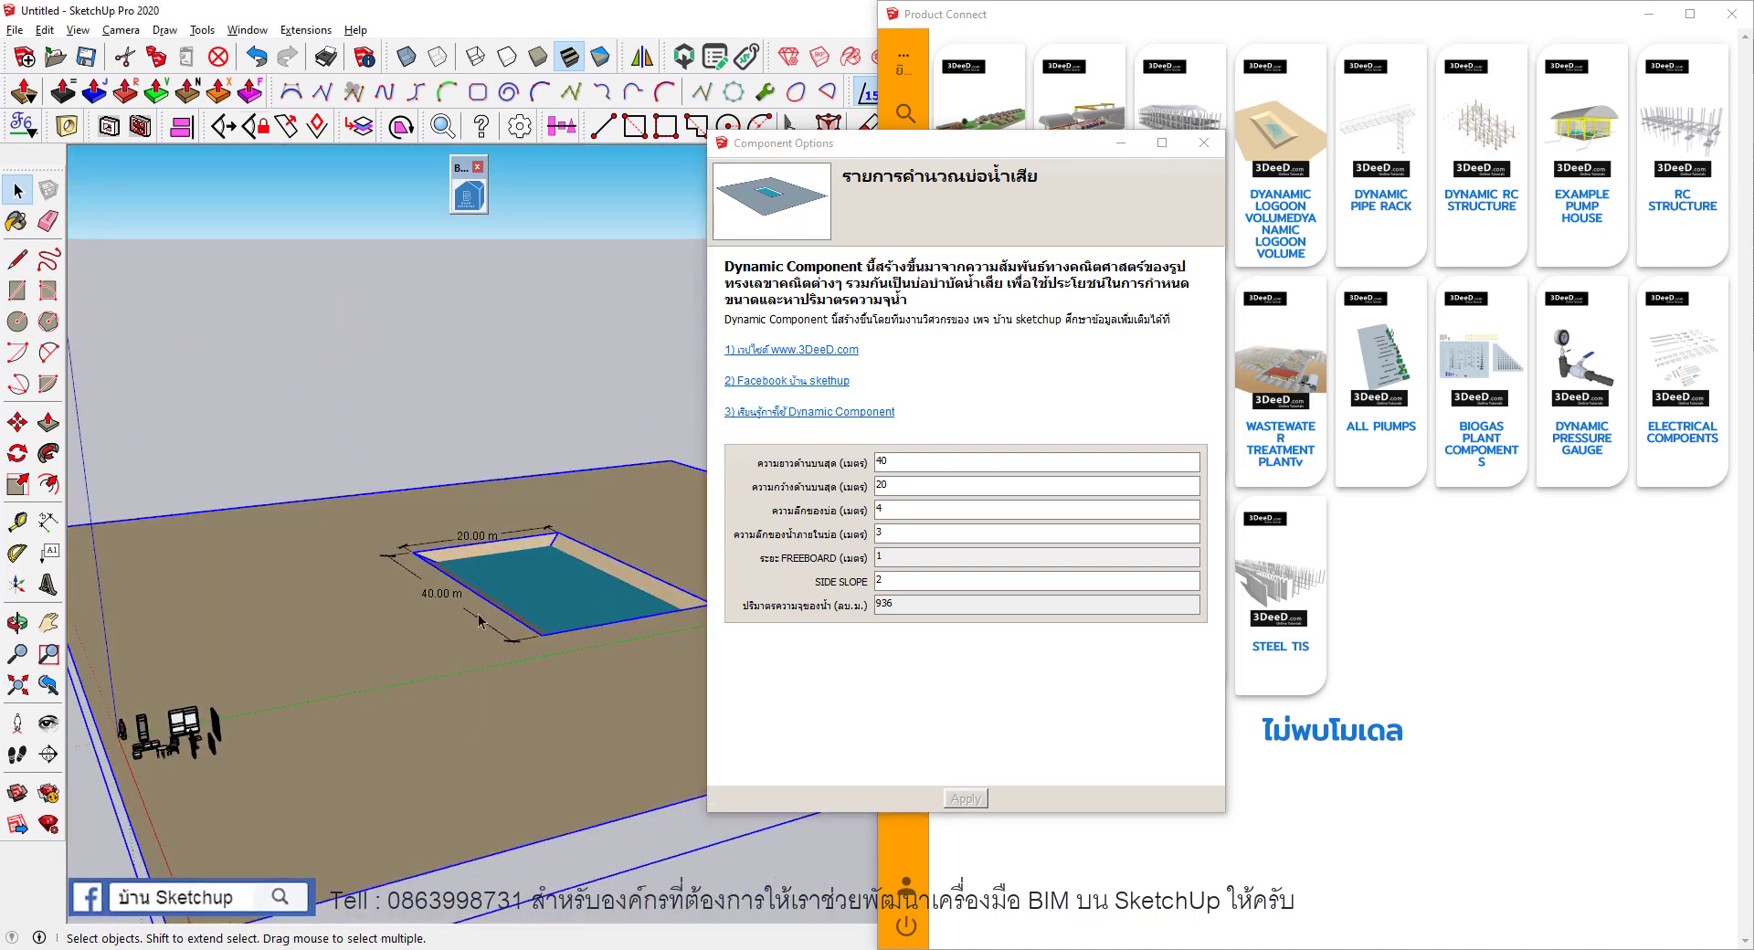
{"action": "scroll", "coordinate": [475, 411], "scroll_direction": "up", "scroll_amount": 3}
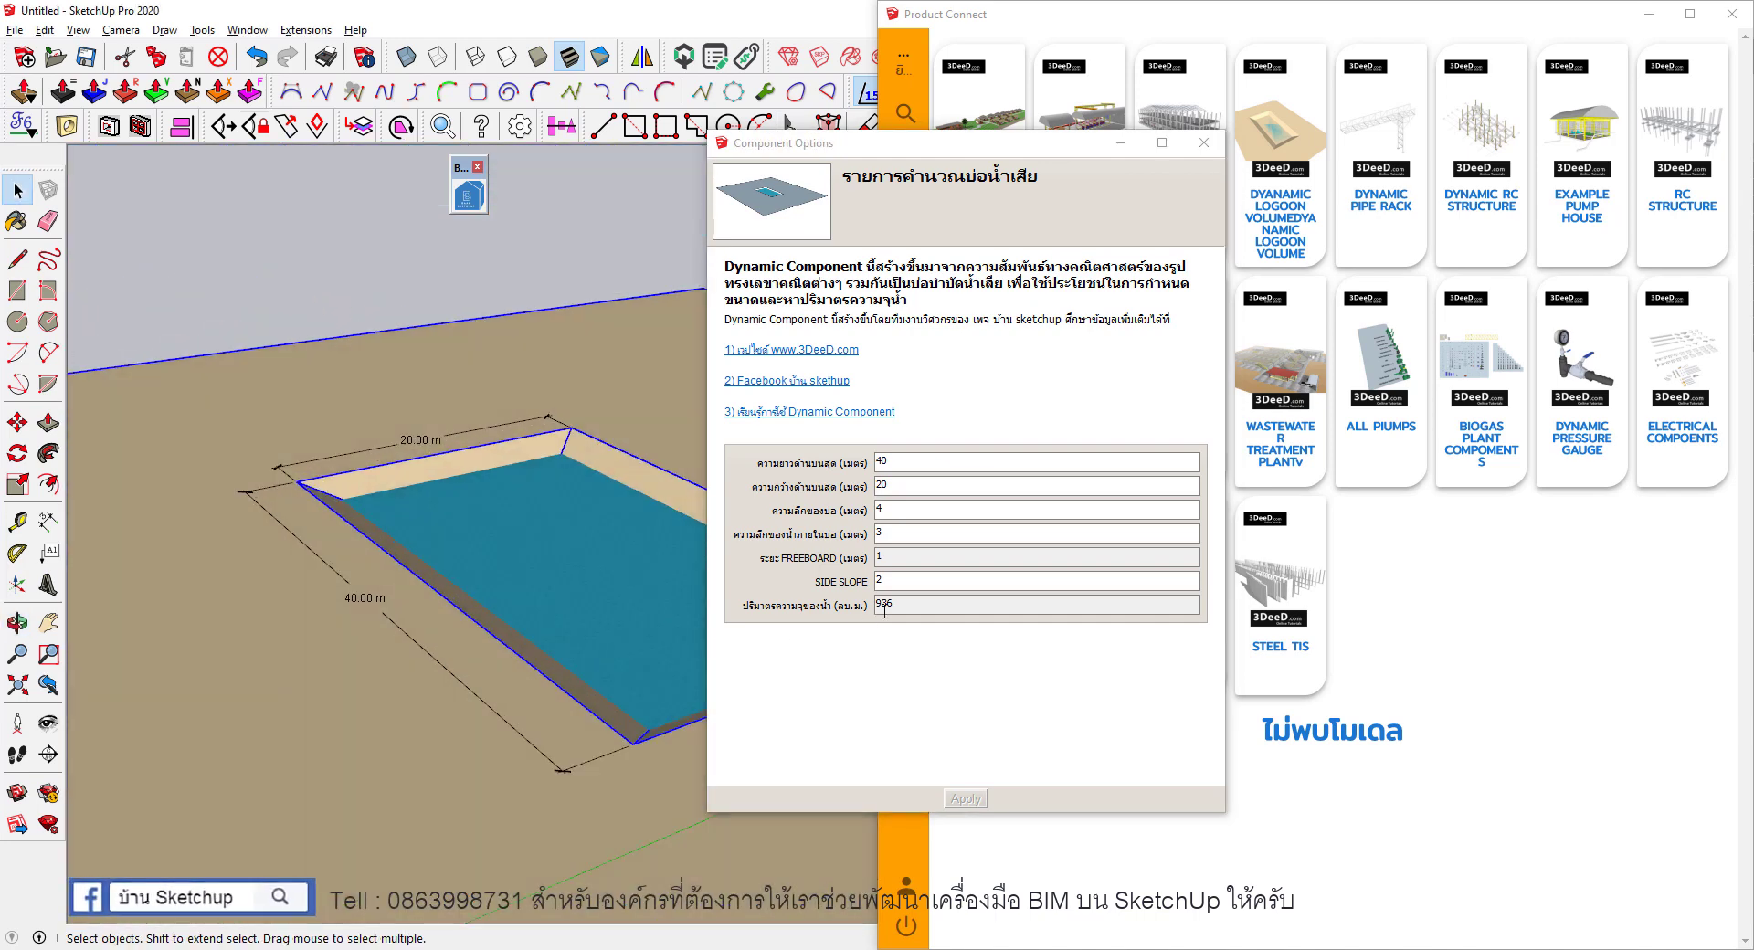
{"action": "left_click", "coordinate": [1204, 142]}
Deselect the ground box and widen the Product Connect window to show more 3DeeD columns.
{"action": "scroll", "coordinate": [615, 627], "scroll_direction": "down", "scroll_amount": 3}
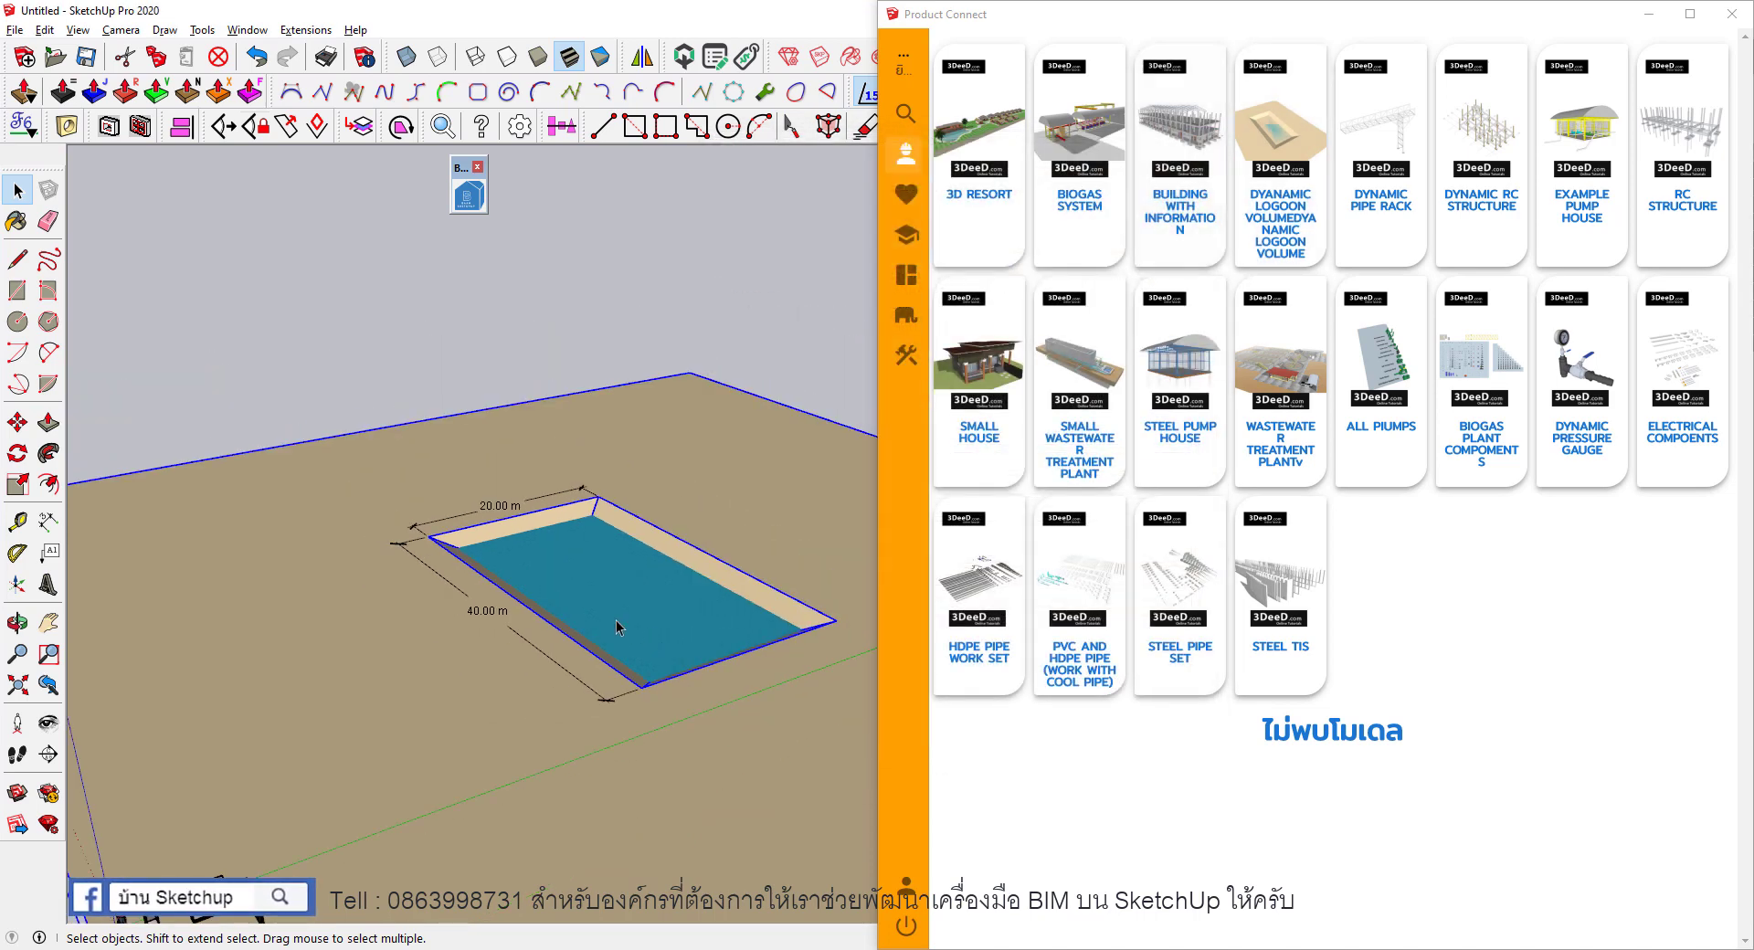
{"action": "scroll", "coordinate": [559, 598], "scroll_direction": "down", "scroll_amount": 2}
{"action": "scroll", "coordinate": [557, 599], "scroll_direction": "down", "scroll_amount": 1}
{"action": "left_click", "coordinate": [313, 351]}
{"action": "scroll", "coordinate": [548, 439], "scroll_direction": "up", "scroll_amount": 2}
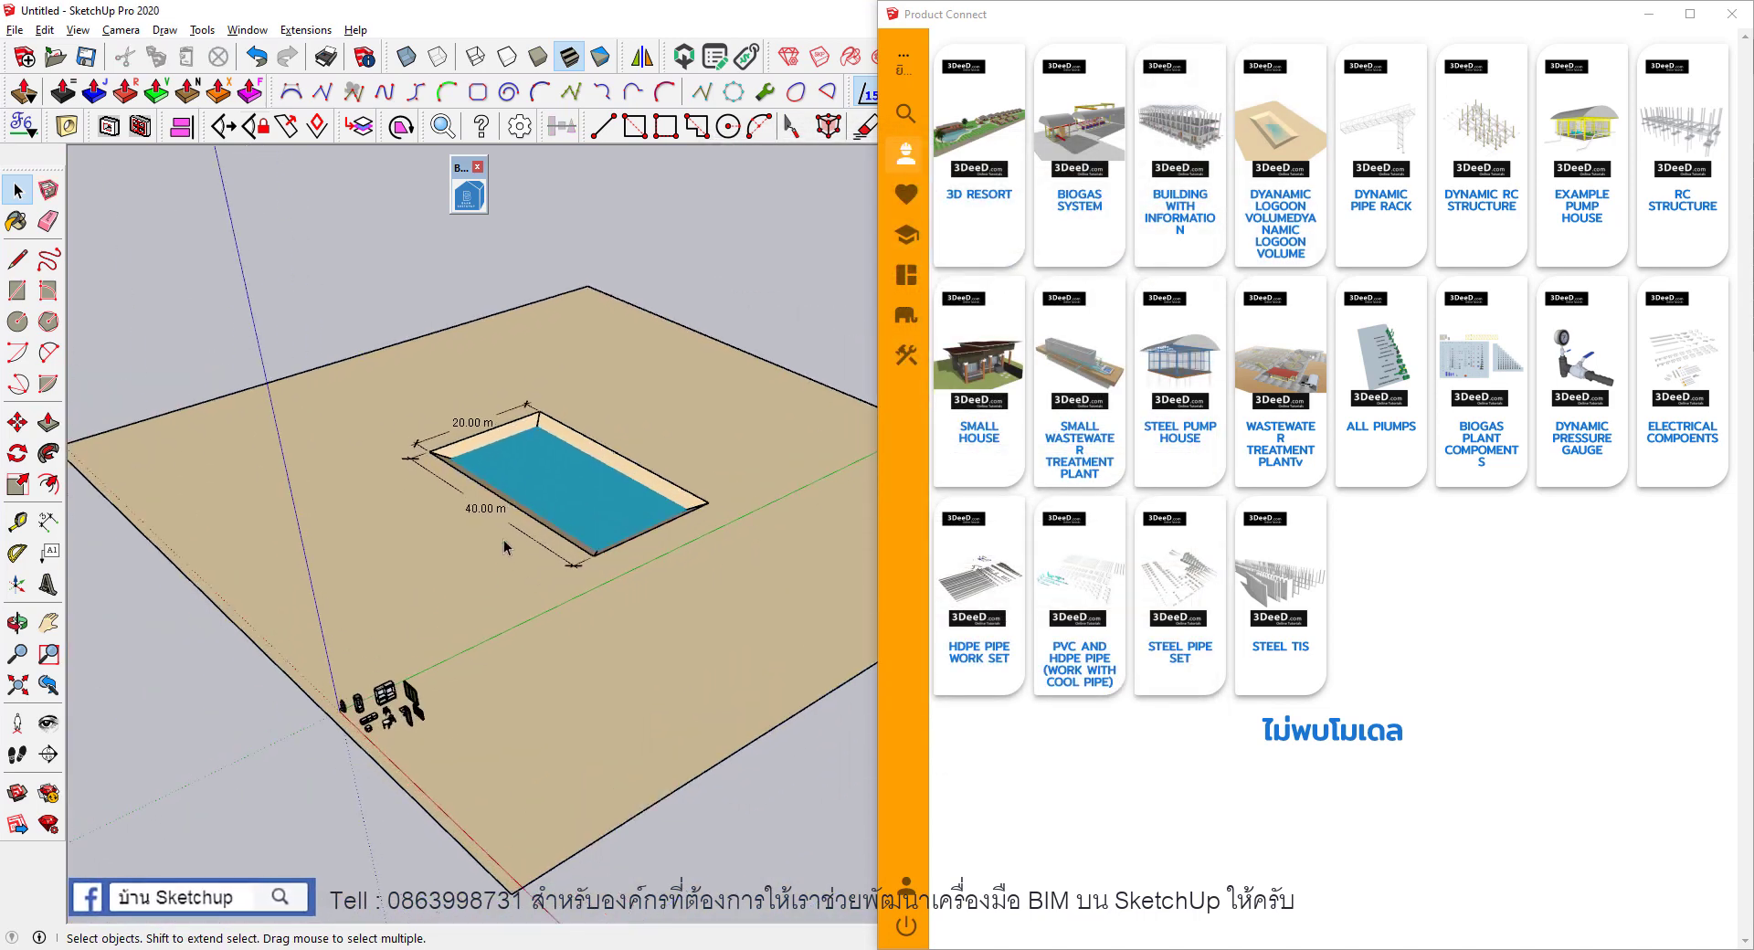
{"action": "scroll", "coordinate": [669, 459], "scroll_direction": "up", "scroll_amount": 3}
{"action": "scroll", "coordinate": [670, 459], "scroll_direction": "up", "scroll_amount": 1}
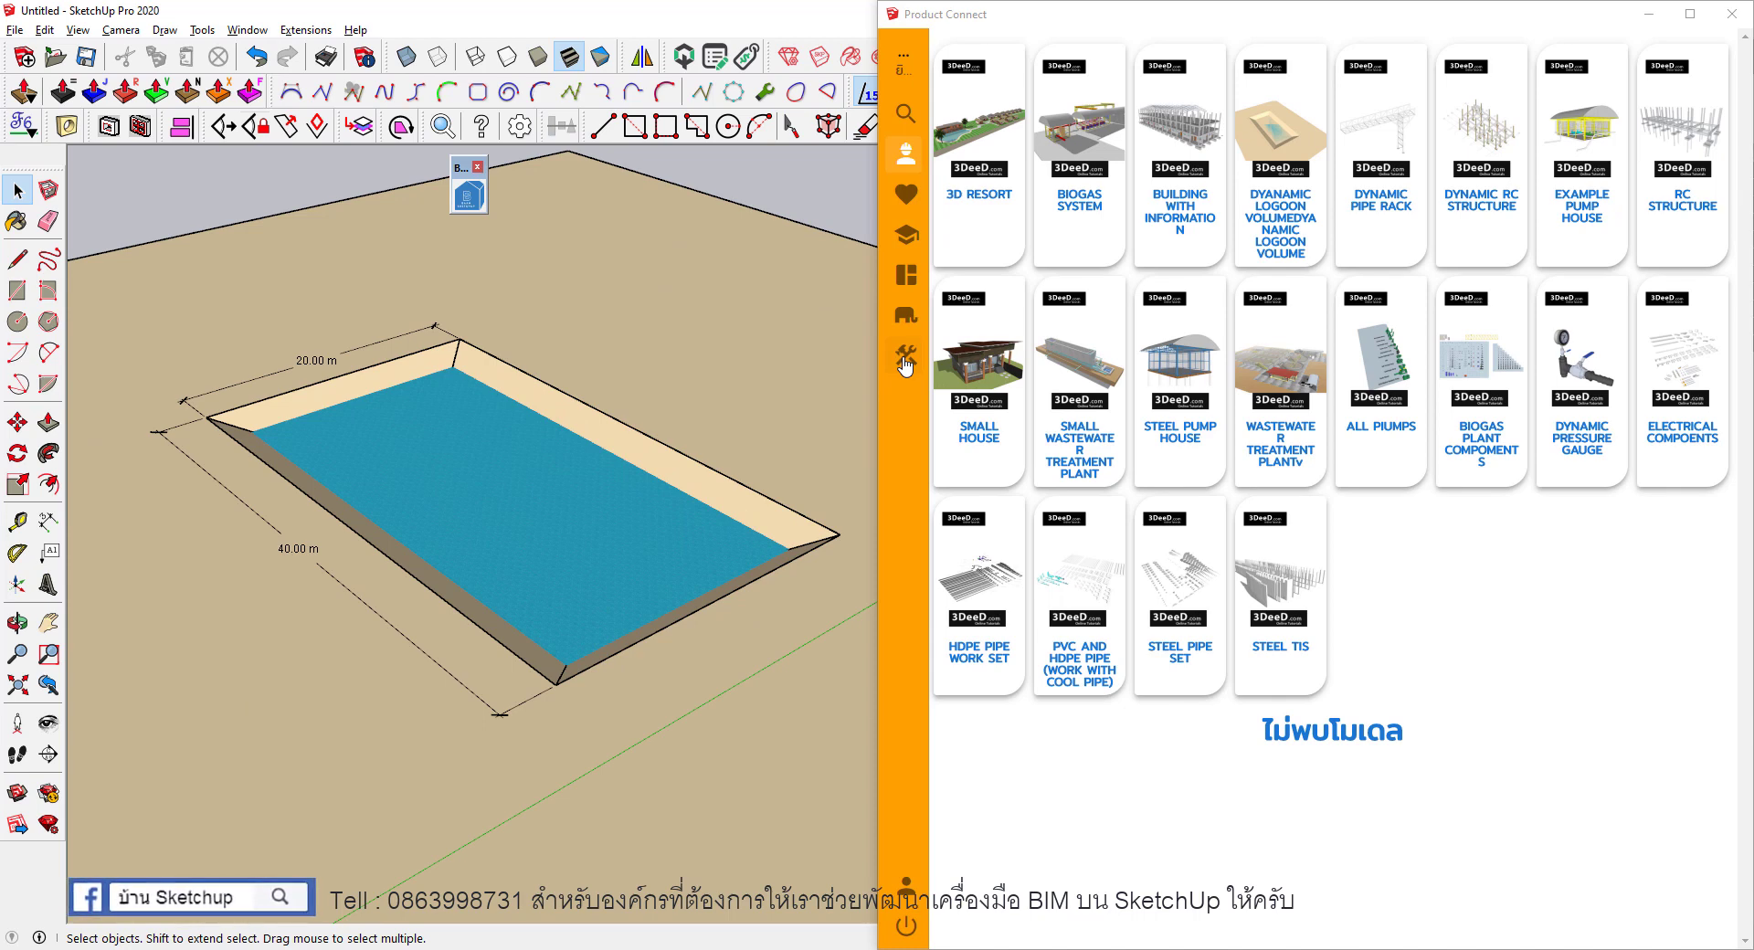
{"action": "left_click_drag", "start_coordinate": [877, 398], "coordinate": [135, 407]}
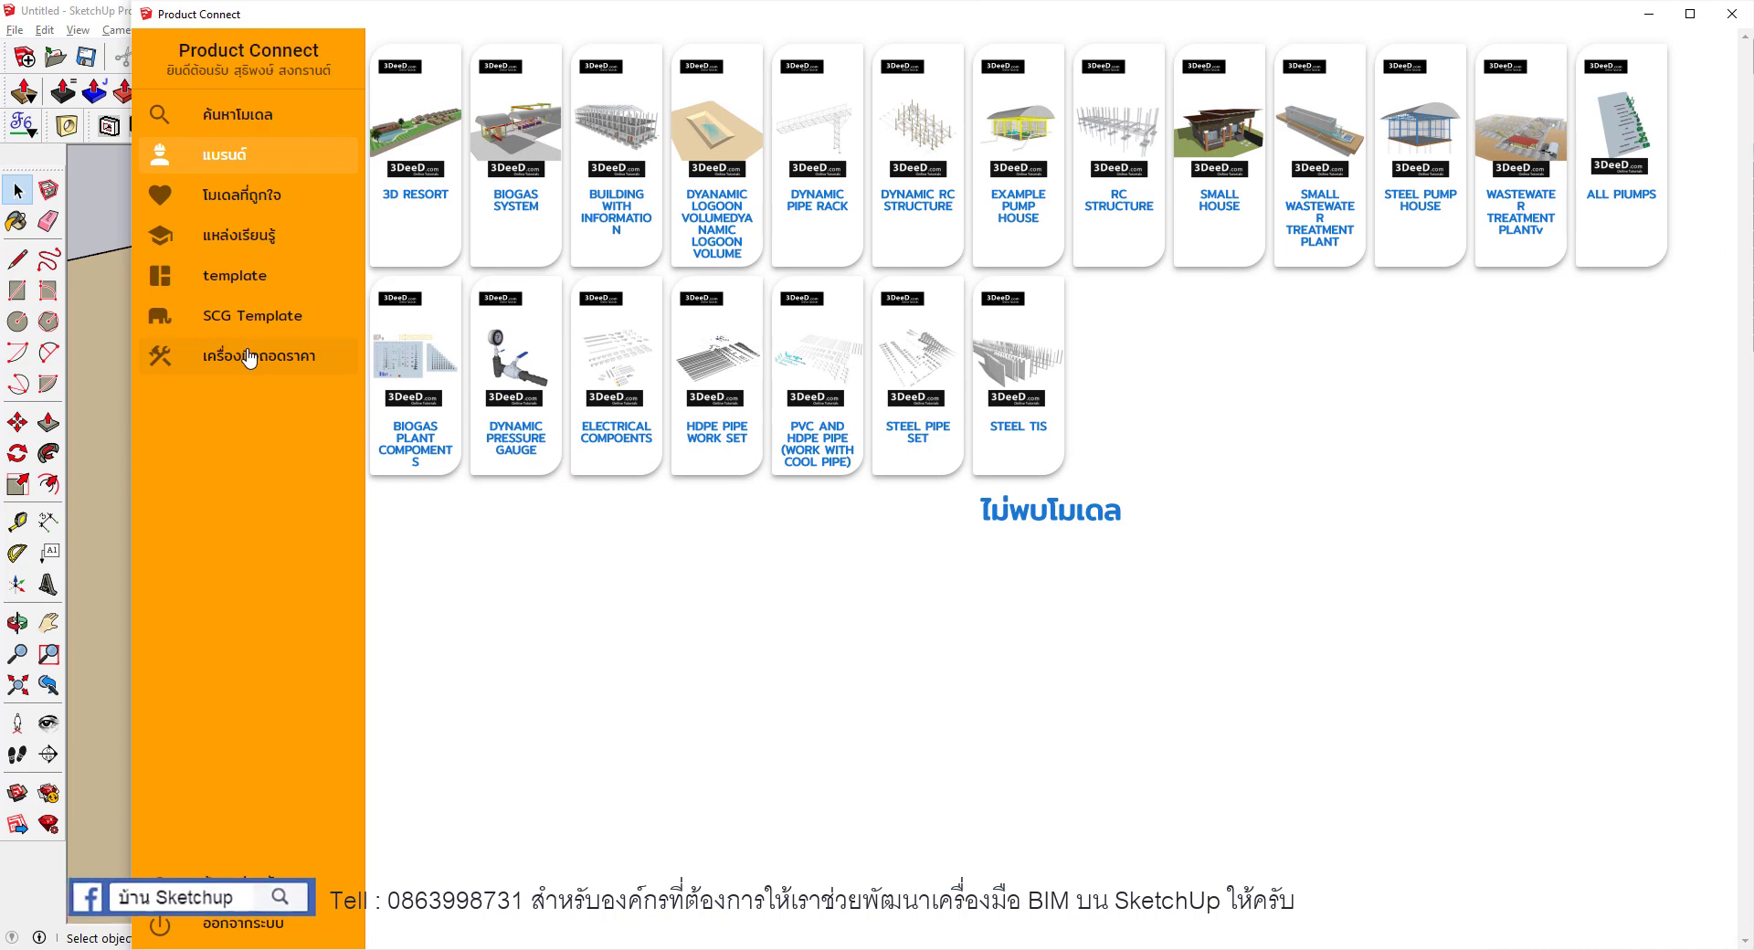